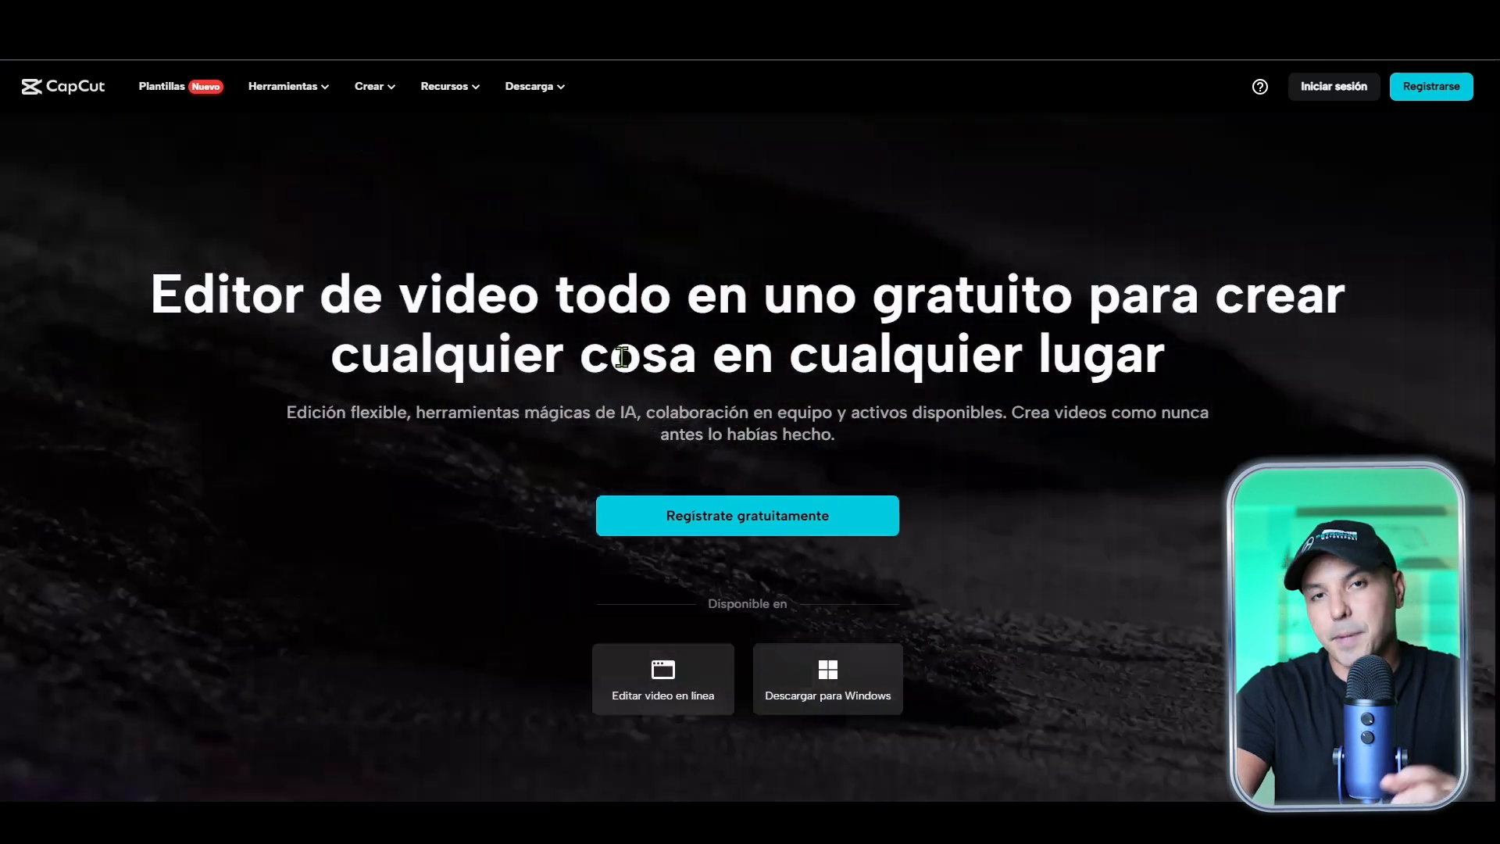
scroll(622, 357, down, 1)
scroll(622, 358, down, 6)
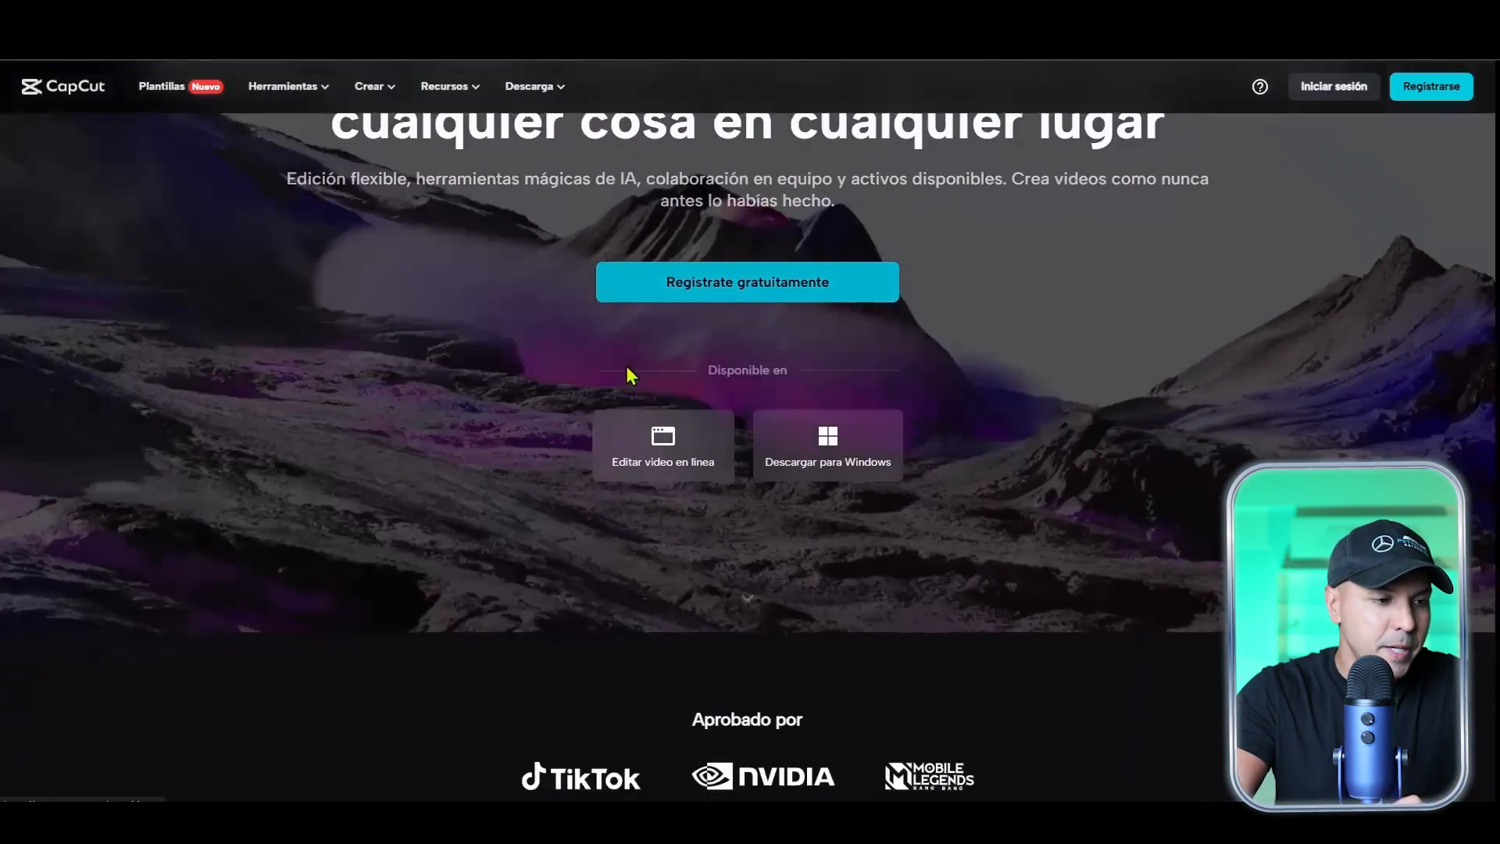
scroll(627, 373, up, 3)
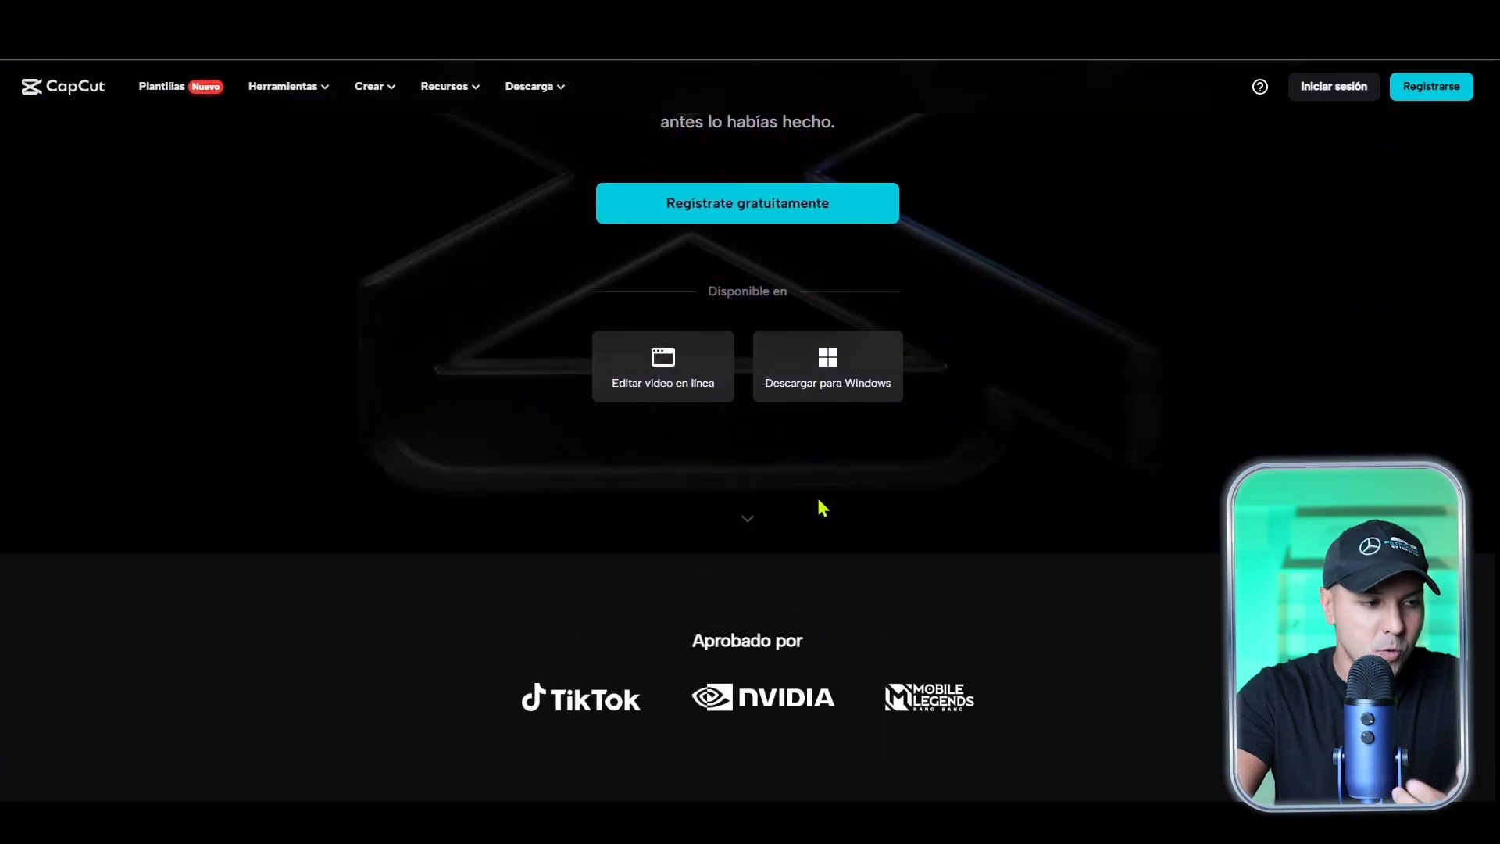
scroll(817, 497, up, 4)
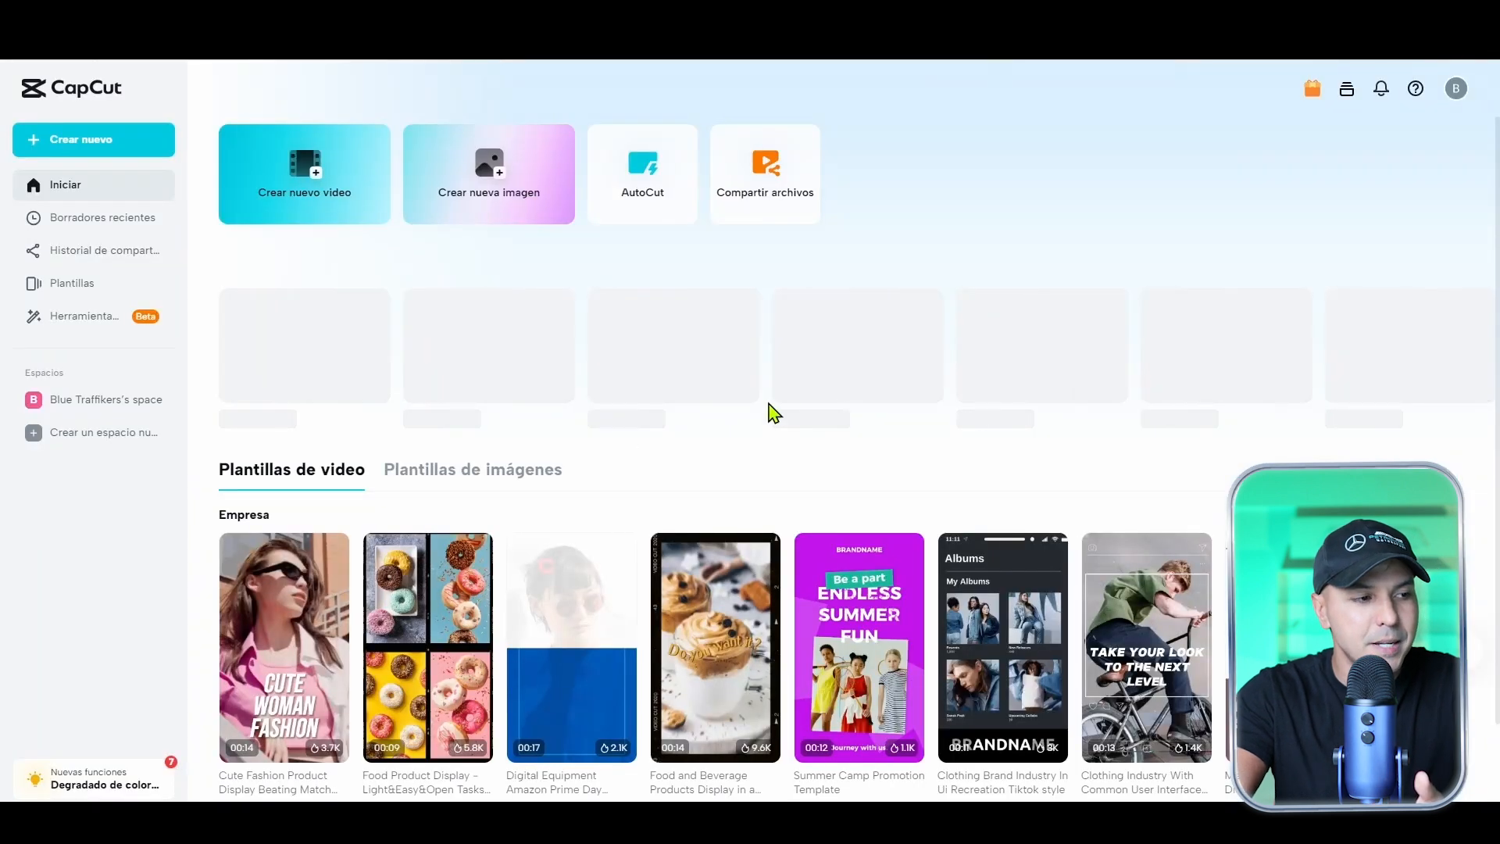
scroll(804, 392, down, 2)
scroll(1188, 451, up, 2)
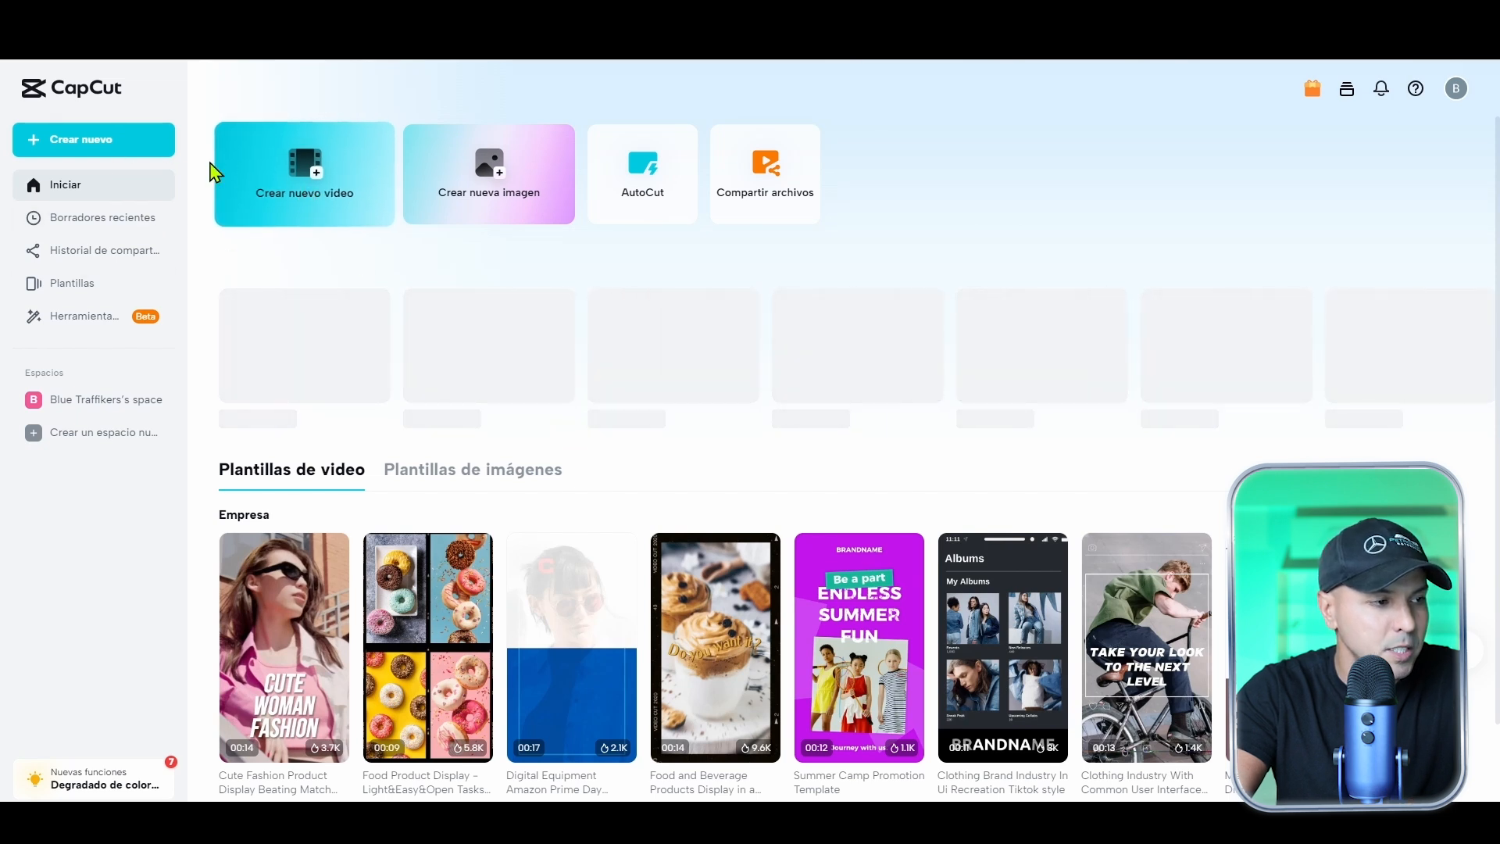
Create a new video project with the 9:16 aspect ratio and dismiss the introductory materials tip
click(283, 193)
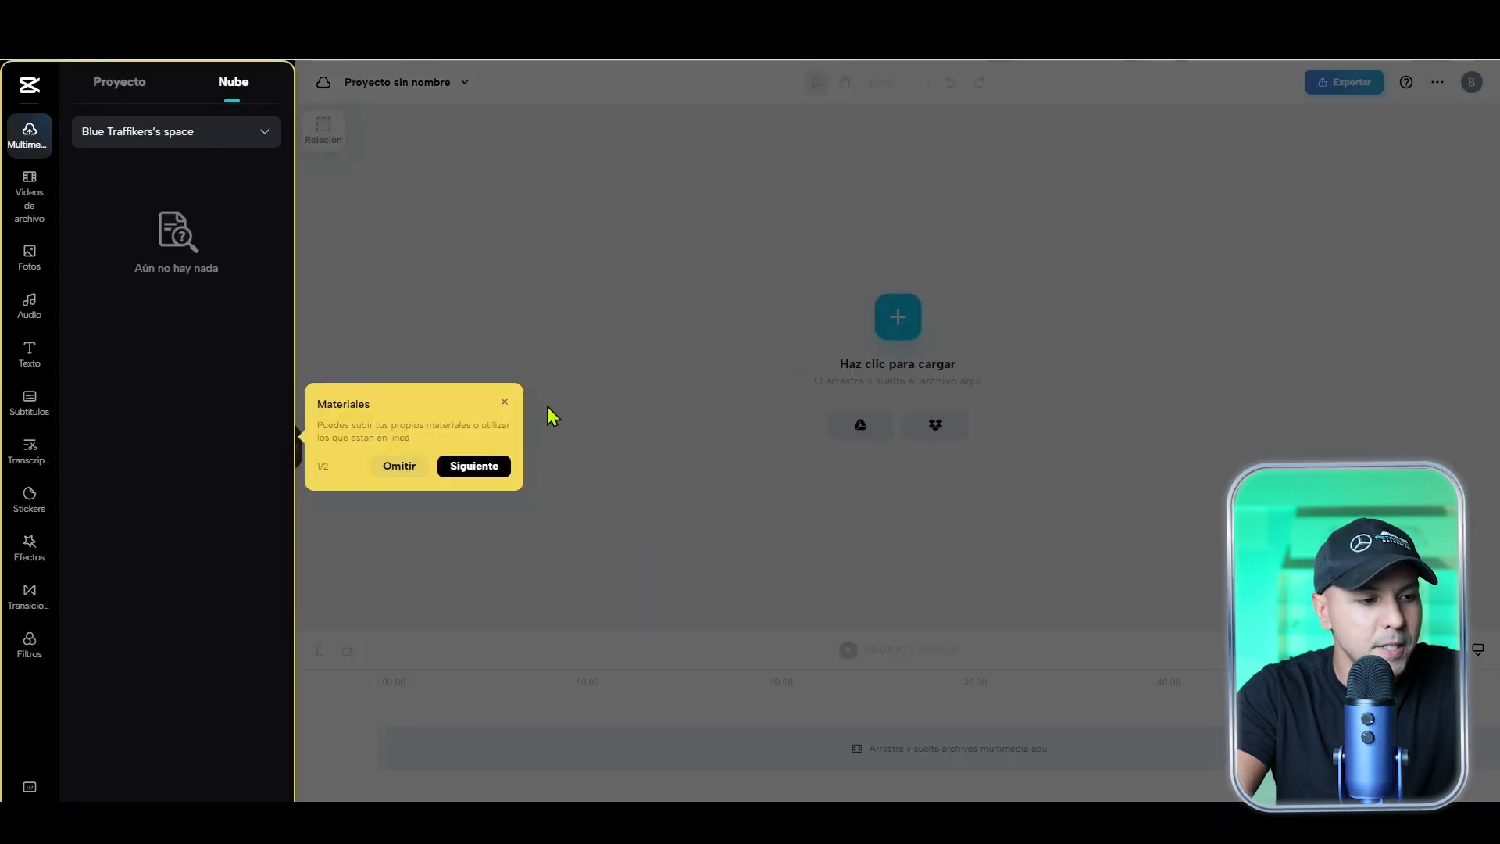
click(503, 406)
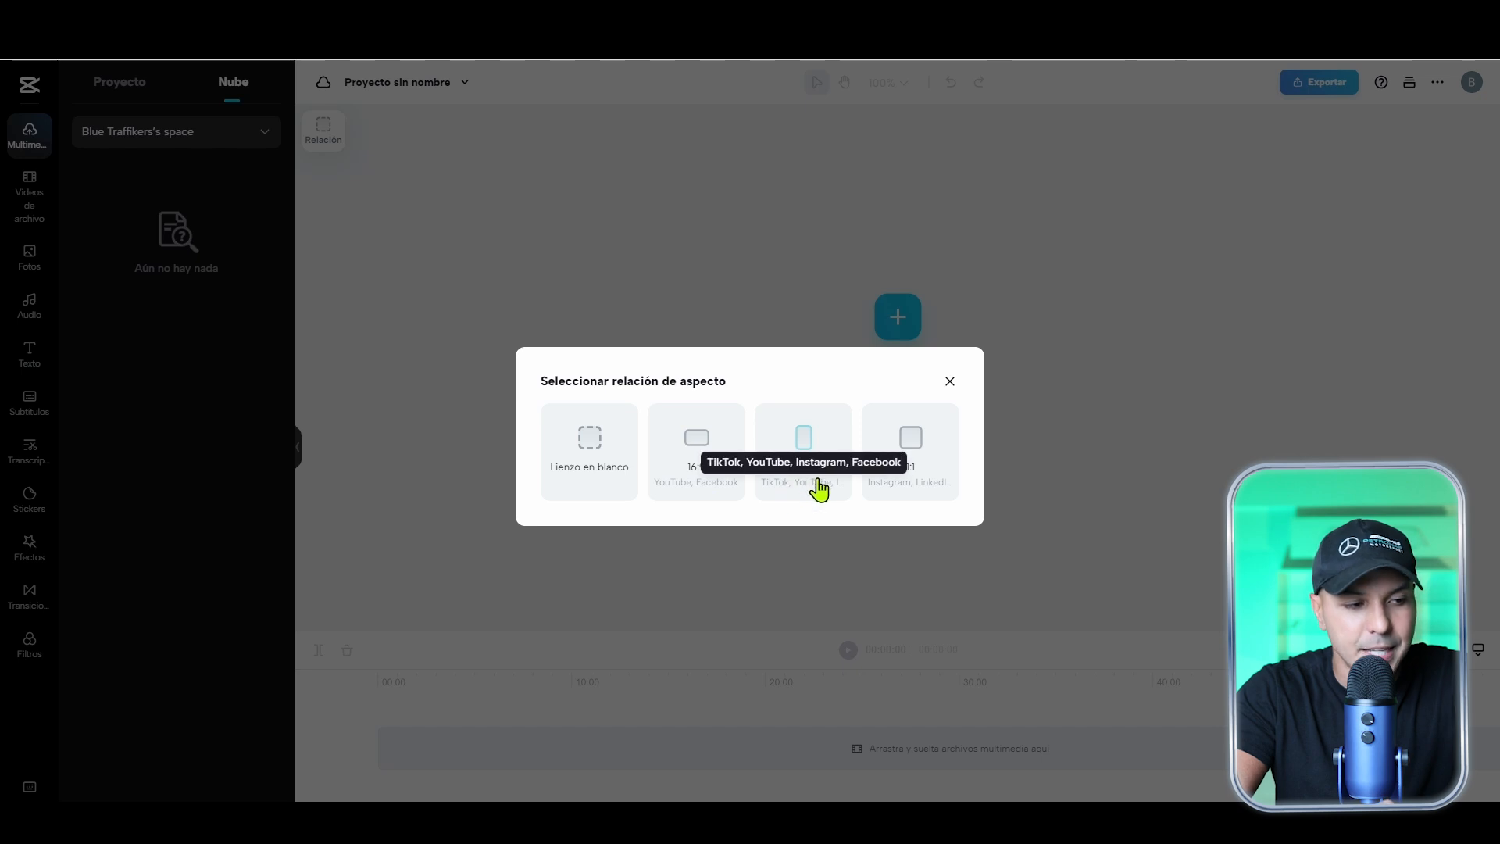
click(808, 442)
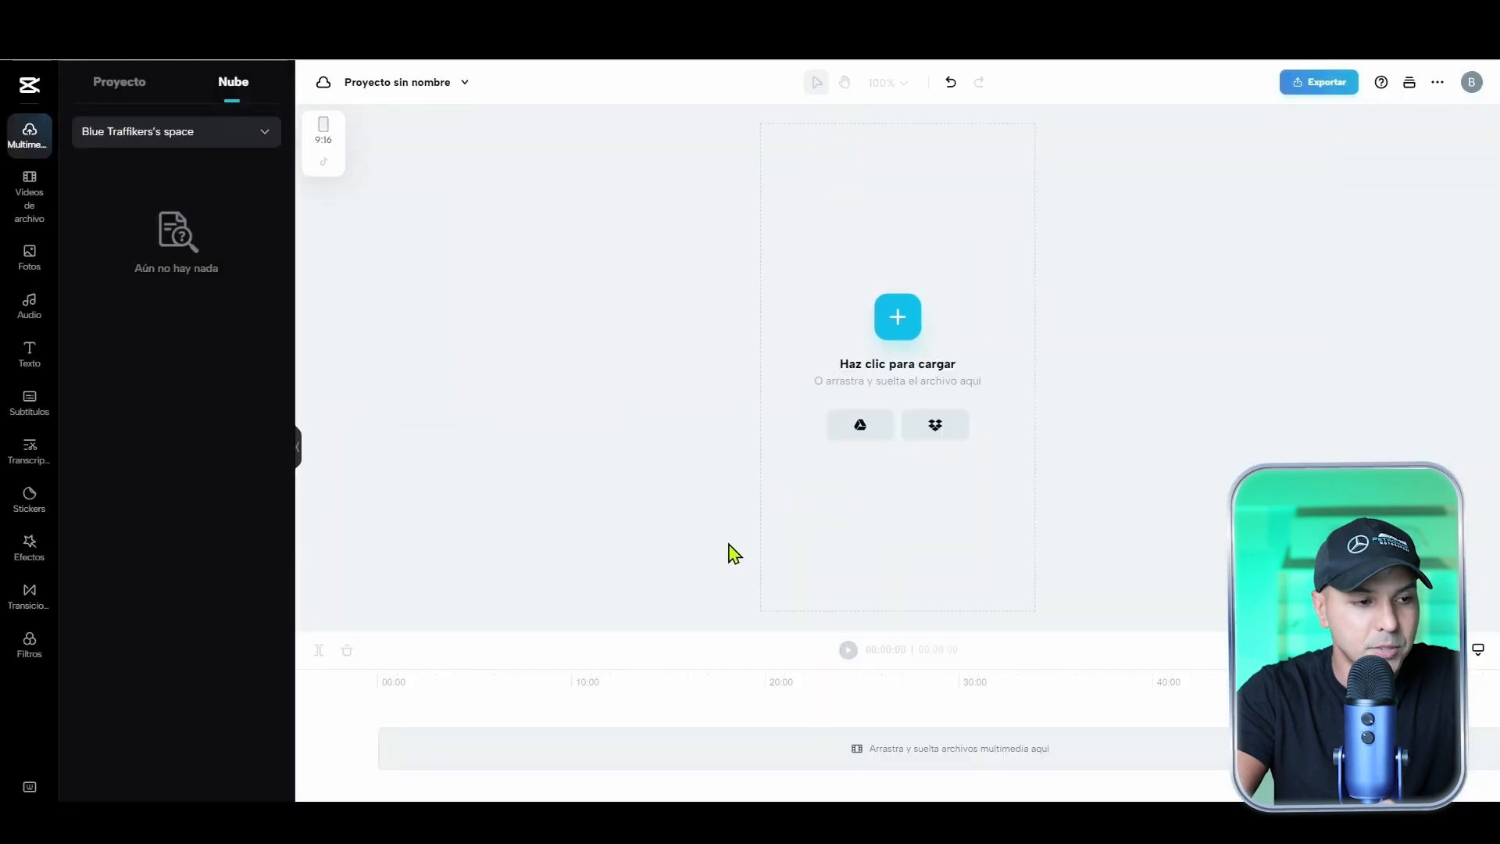
Upload the video WhatsApp Video 2023-10-17 at 19.54.36.mp4 into the project and dismiss the export tip
click(848, 453)
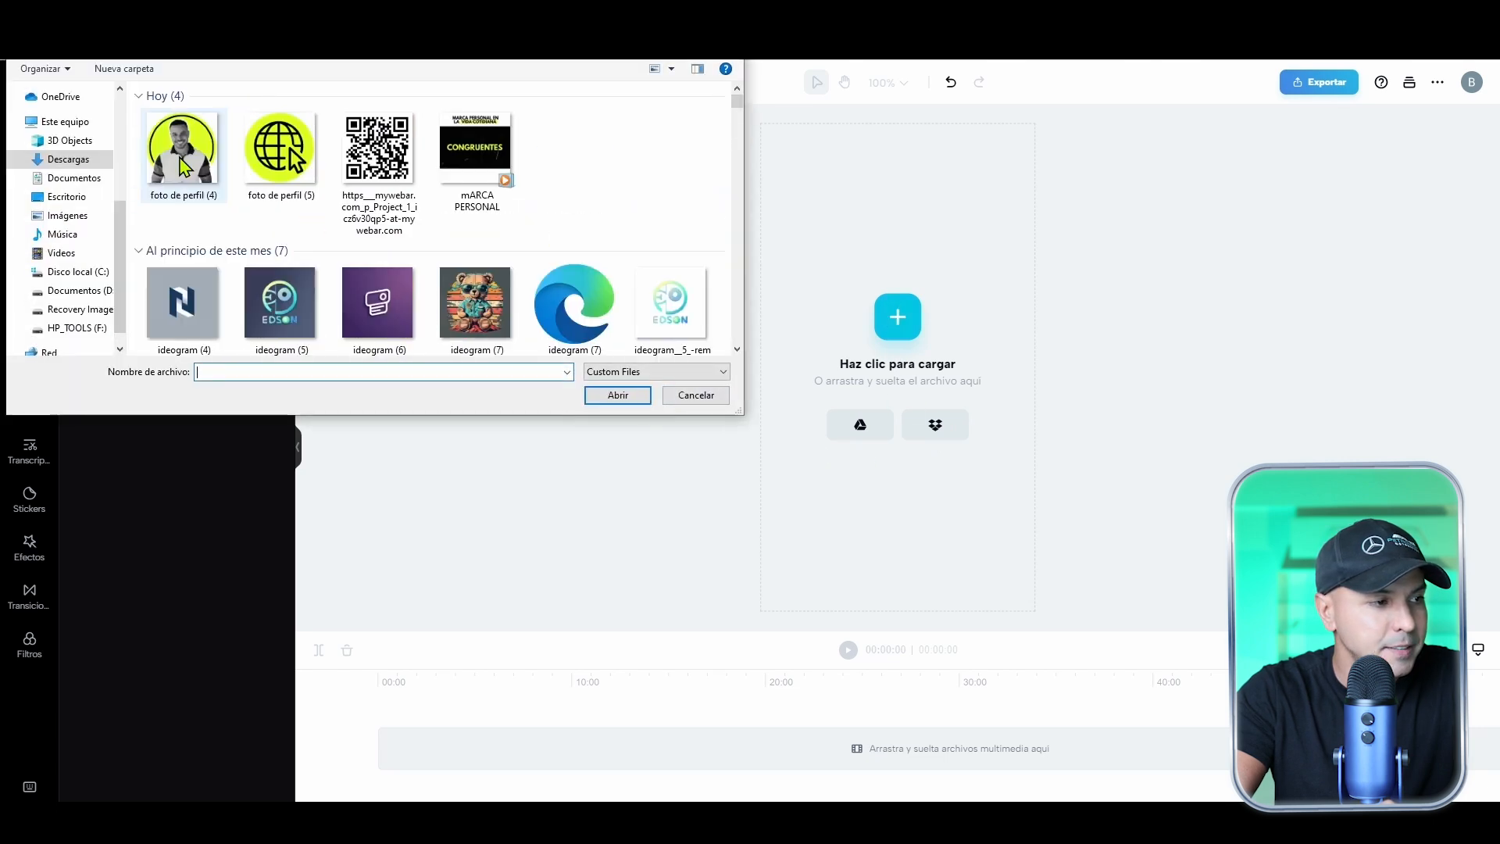
double_click(174, 168)
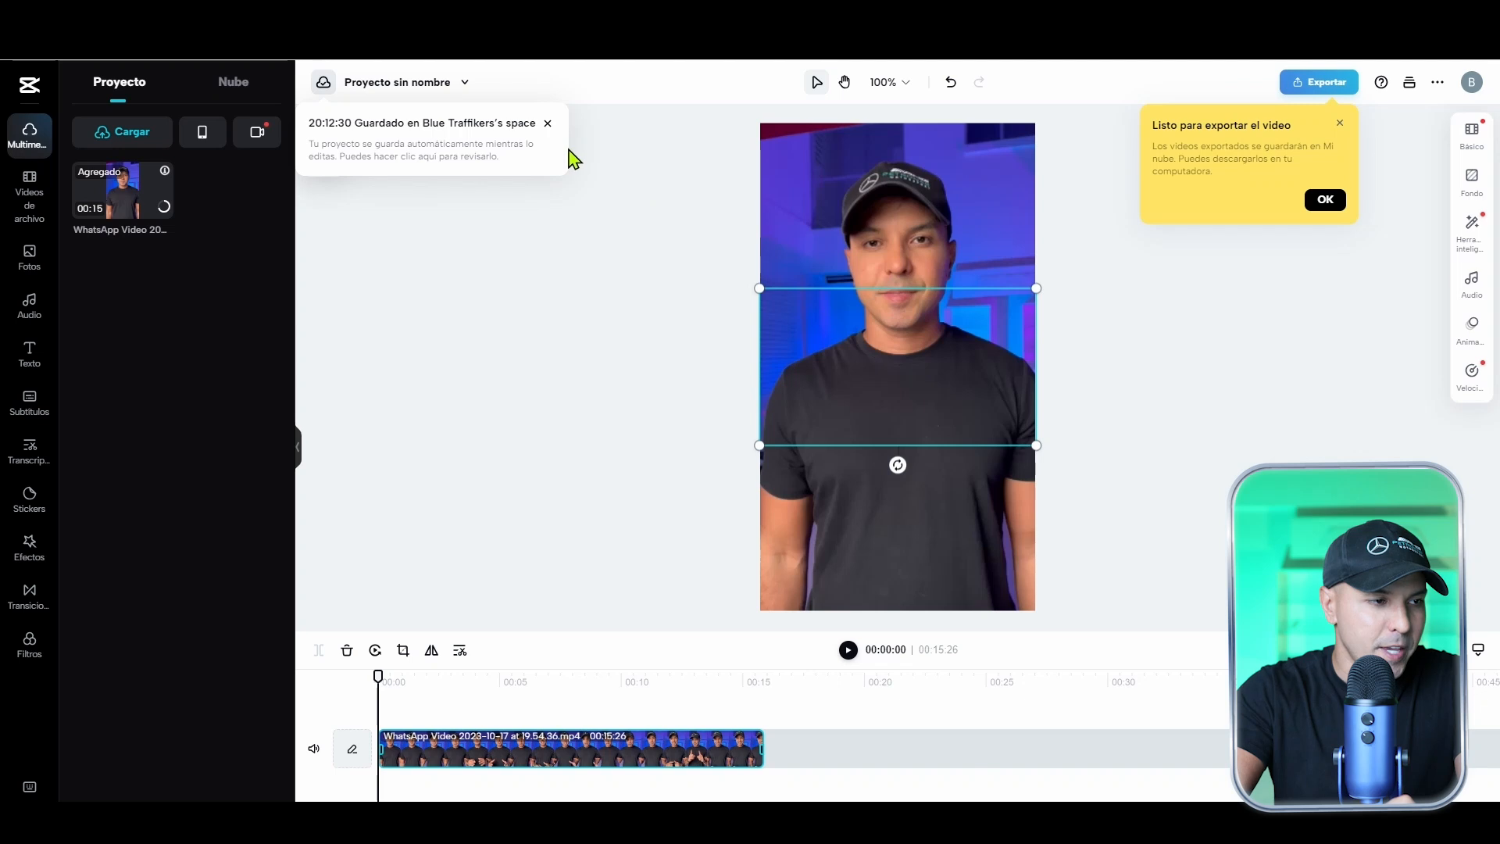
click(1341, 123)
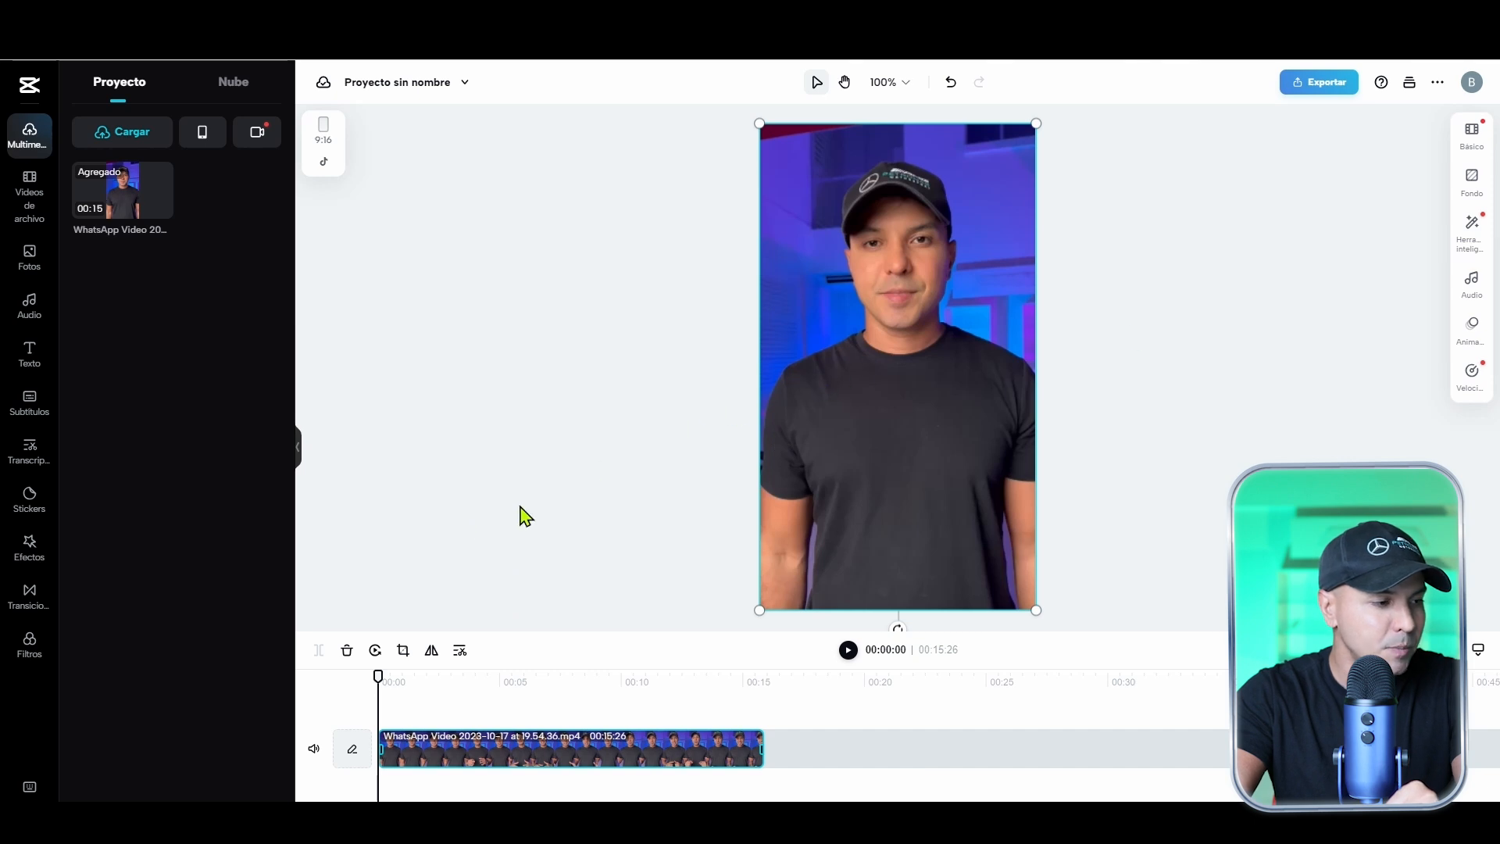
Generate automatic subtitles for the video with Español as the spoken language
click(30, 405)
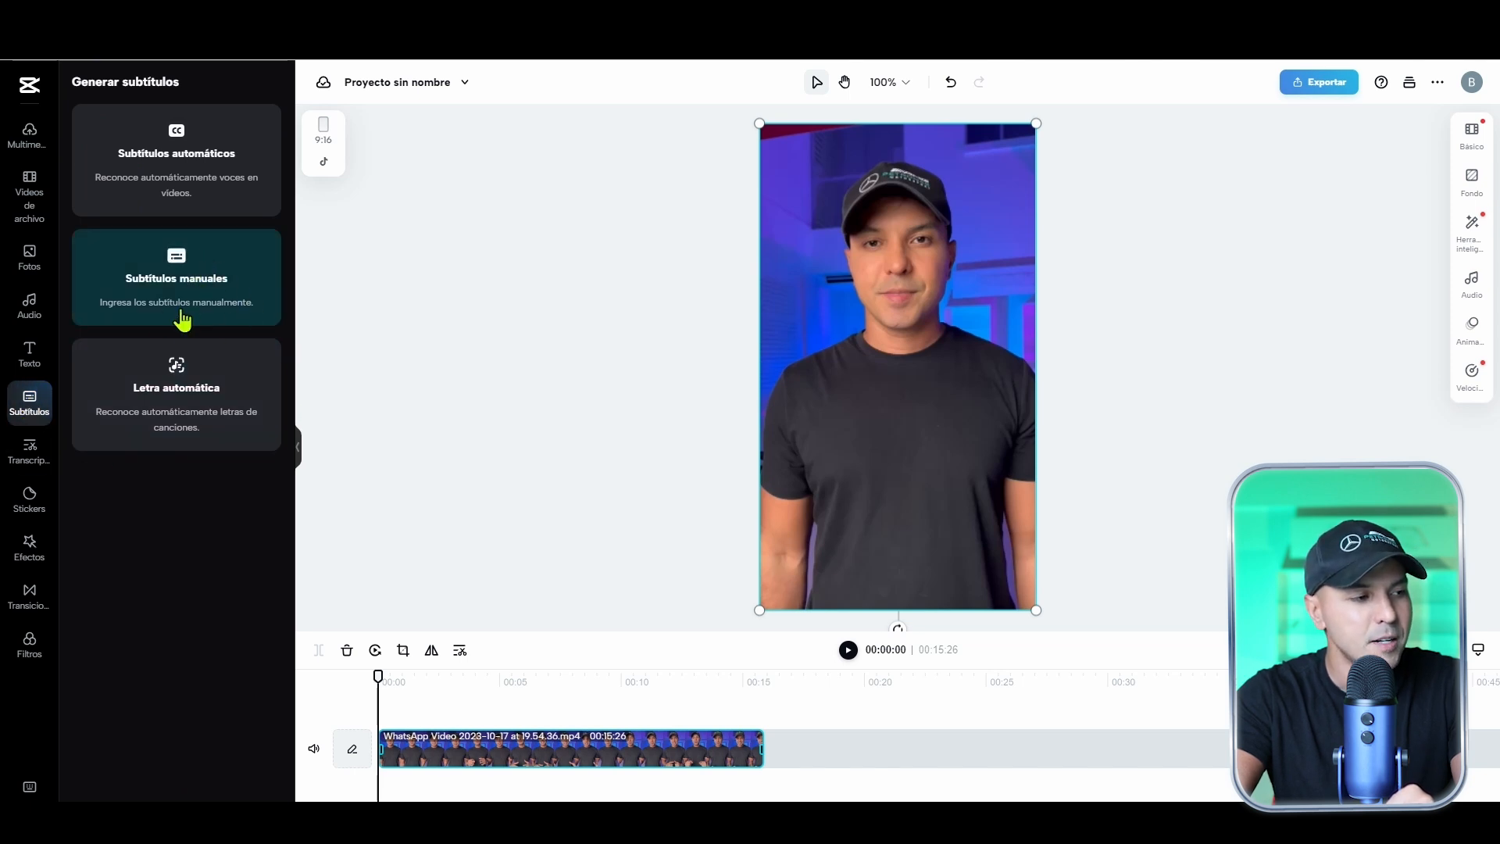
click(176, 159)
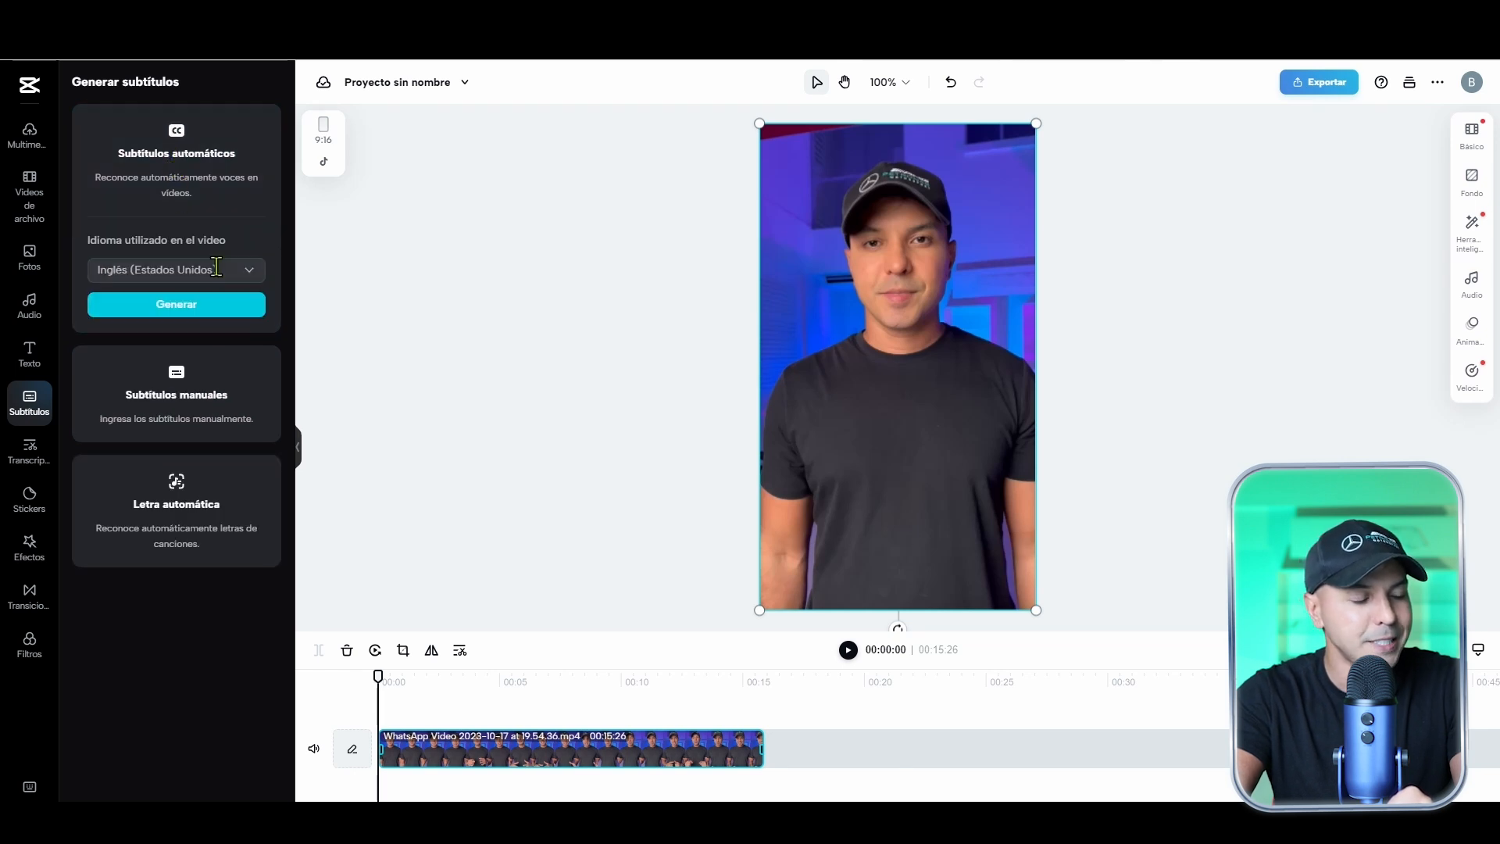
click(228, 272)
click(251, 268)
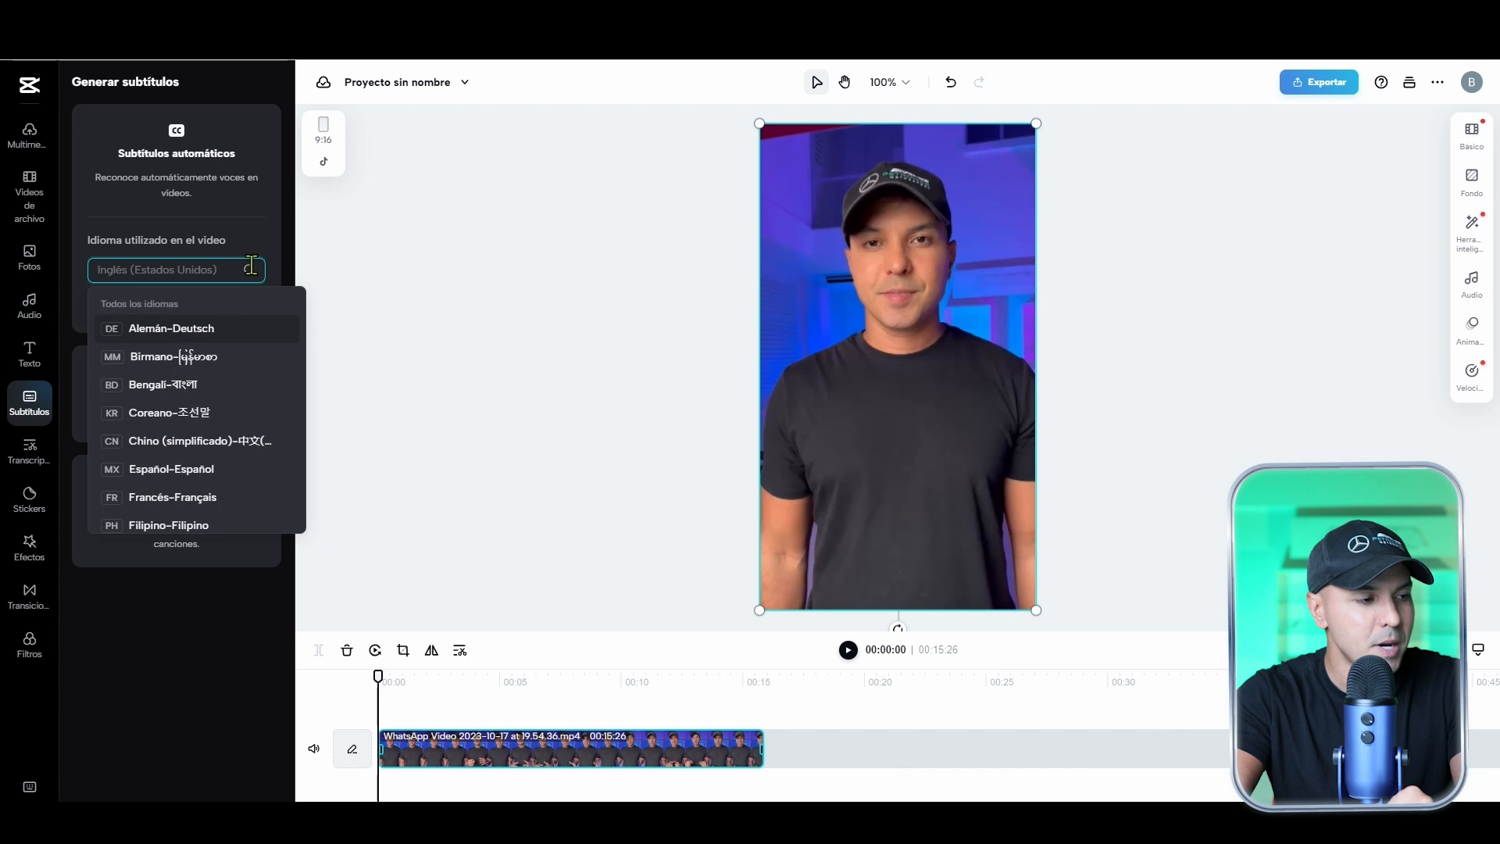
click(190, 470)
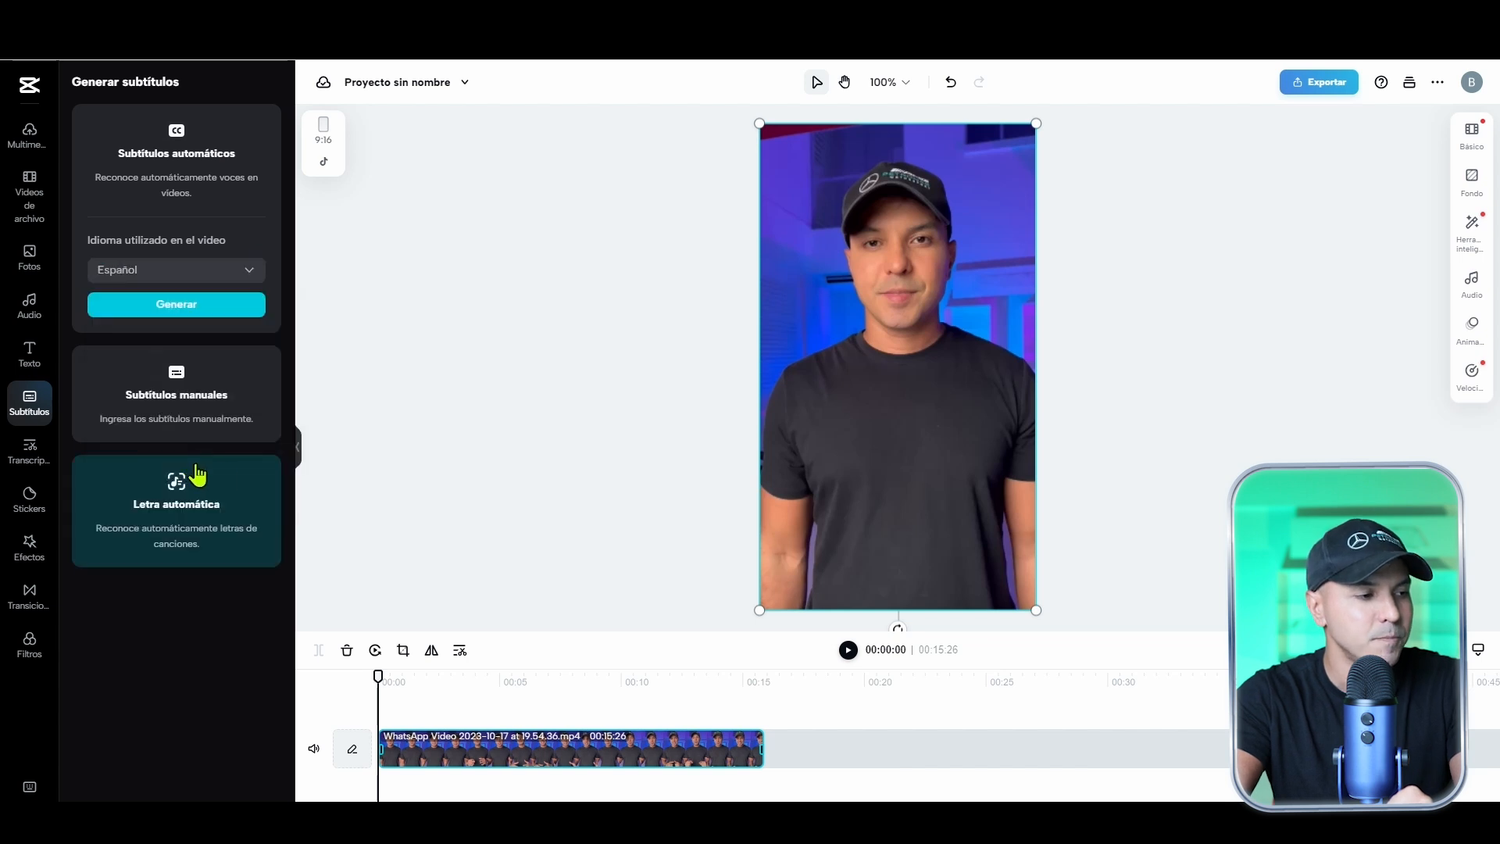
click(208, 309)
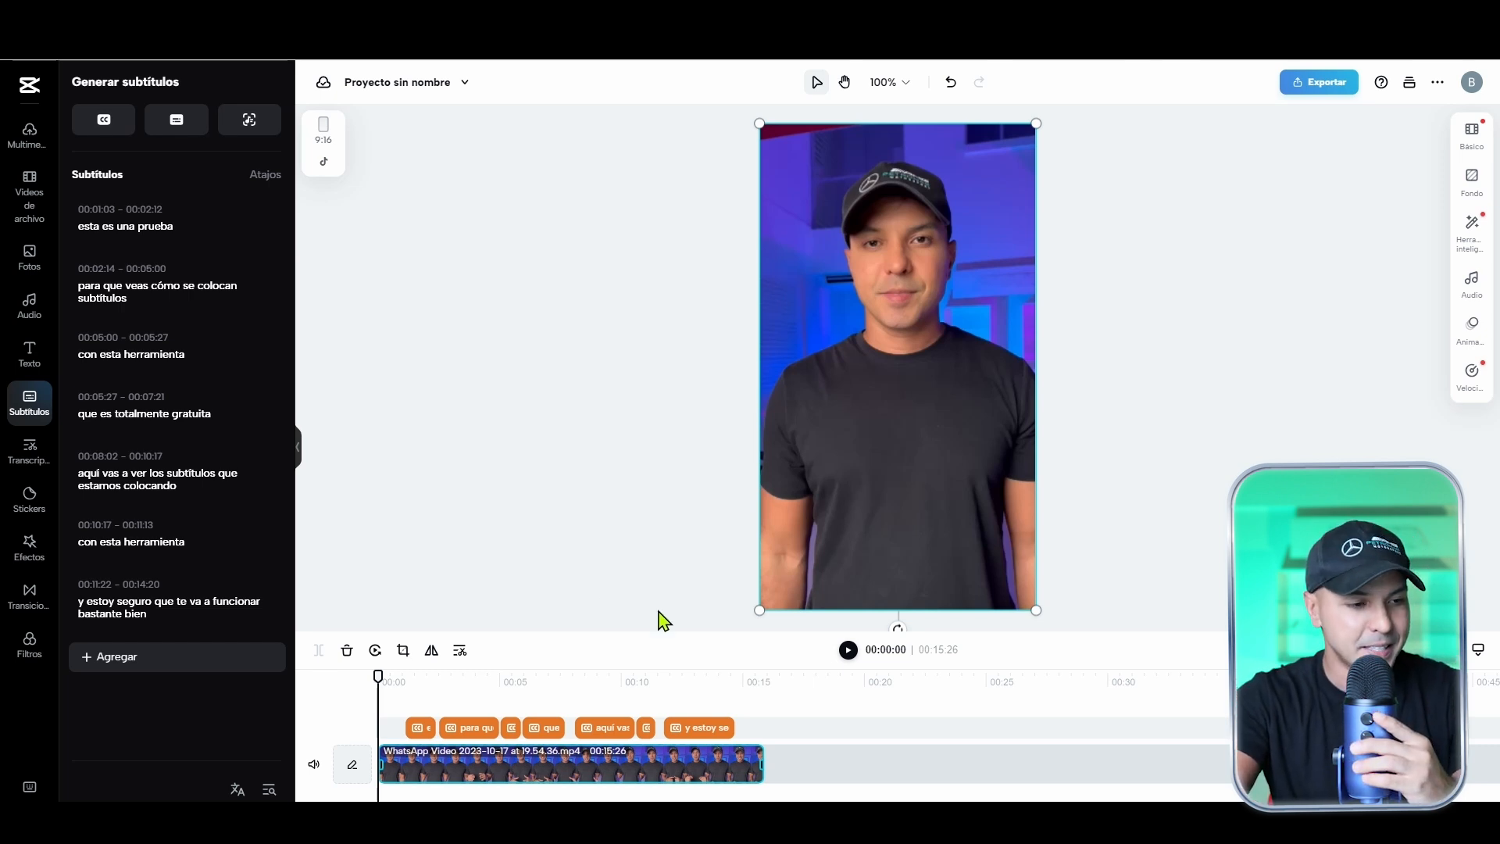
Play the subtitled video through to the end and inspect the subtitle "para que veas cómo se colocan subtítulos"
click(850, 654)
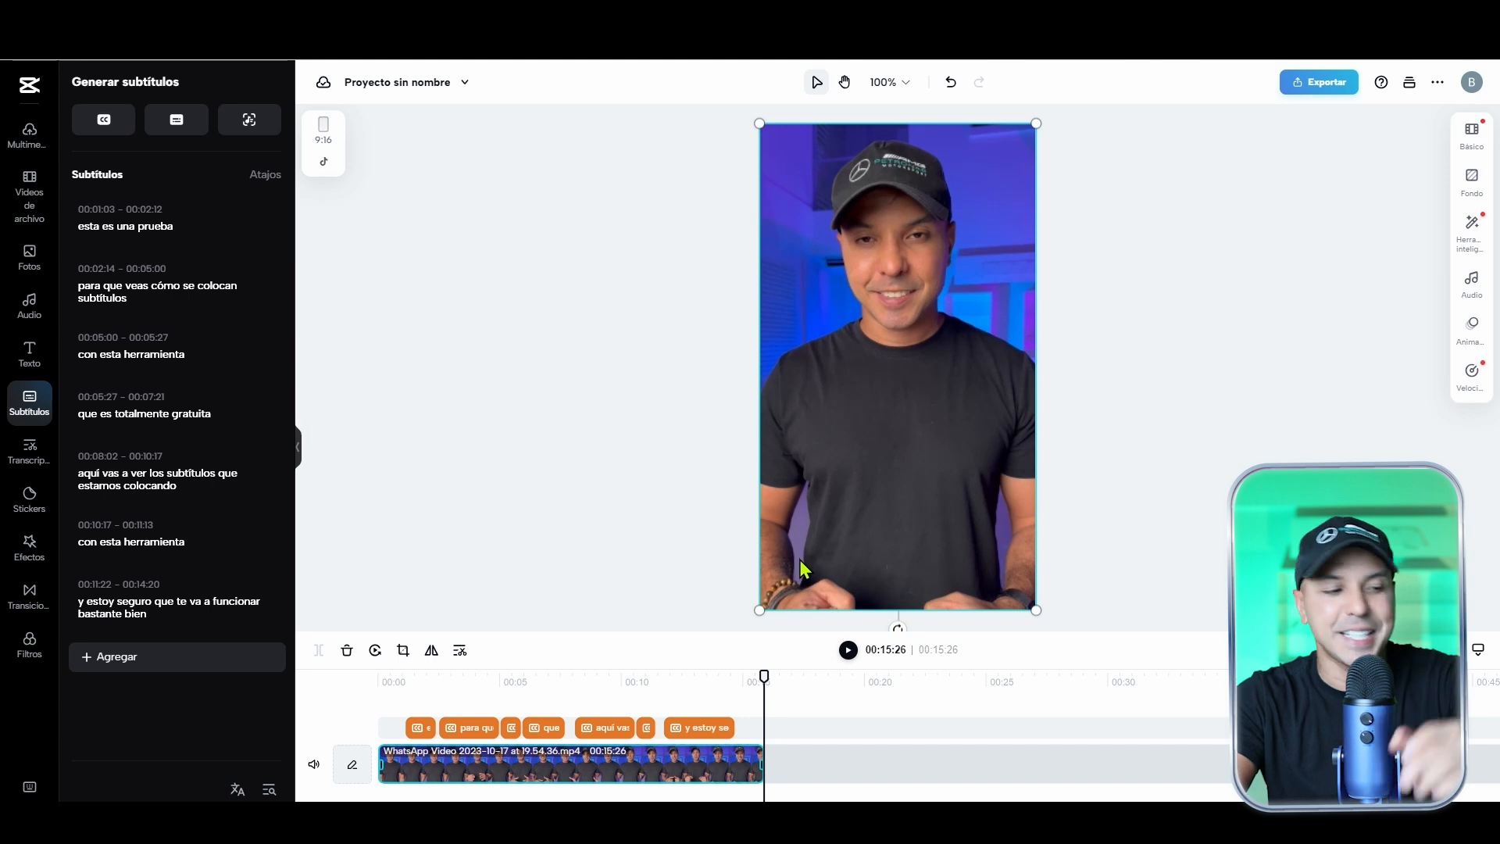
click(455, 730)
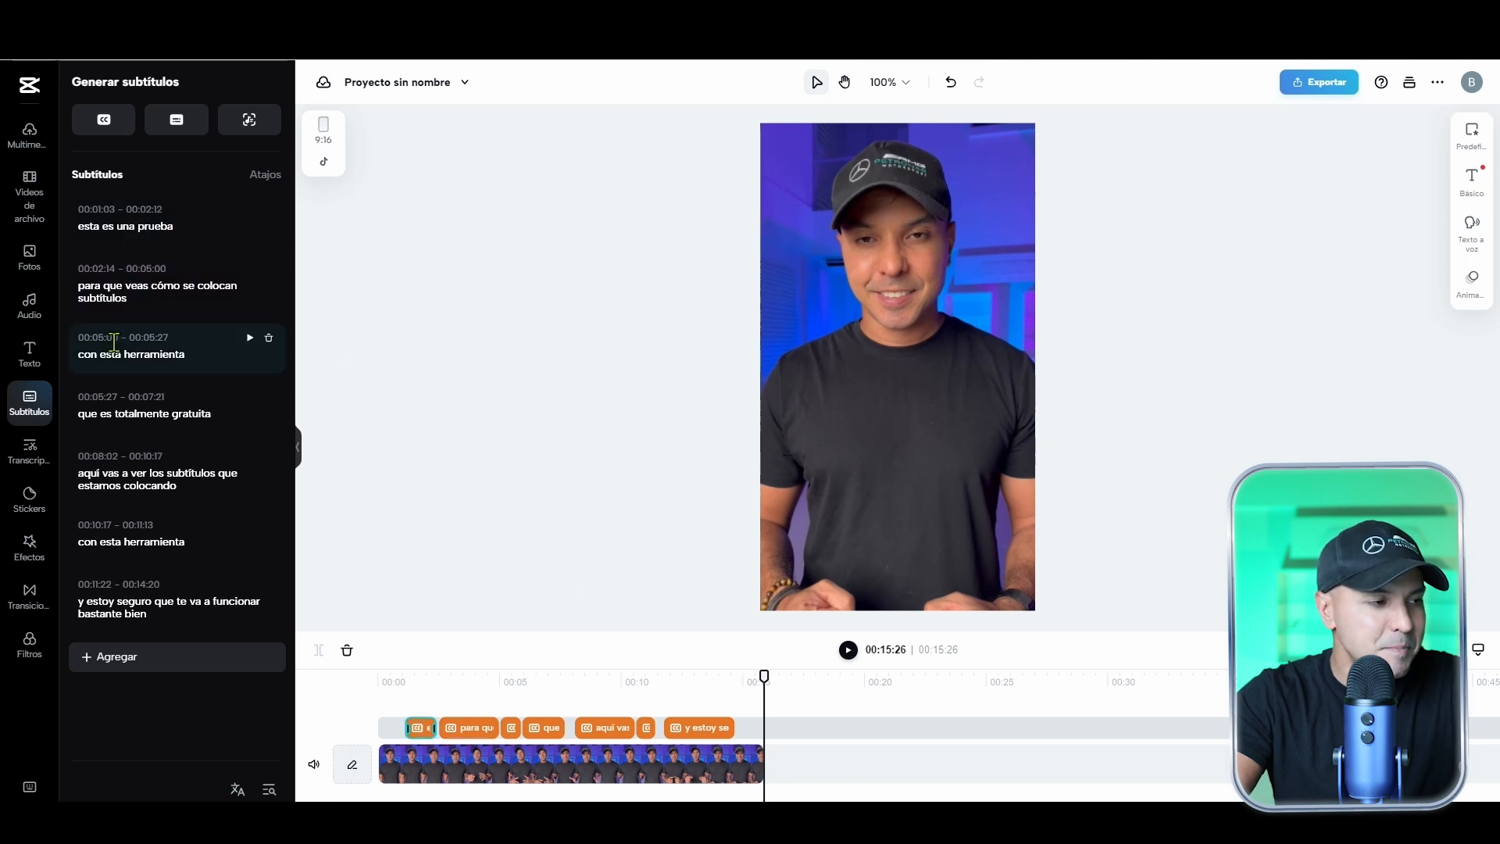
click(151, 285)
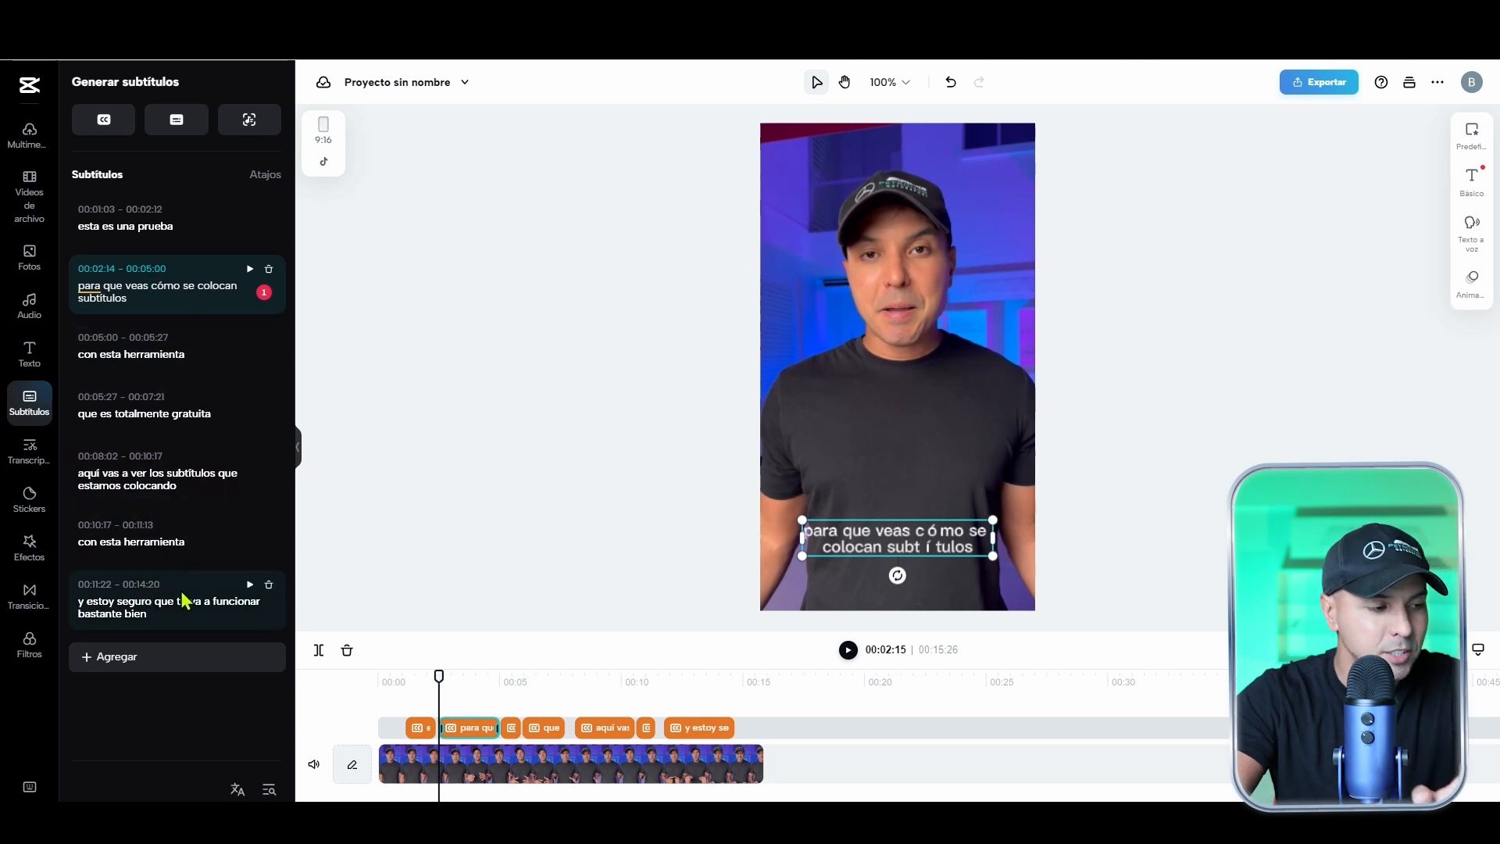
Select the first subtitle, "esta es una prueba", and set the subtitle opacity to 88%
click(172, 221)
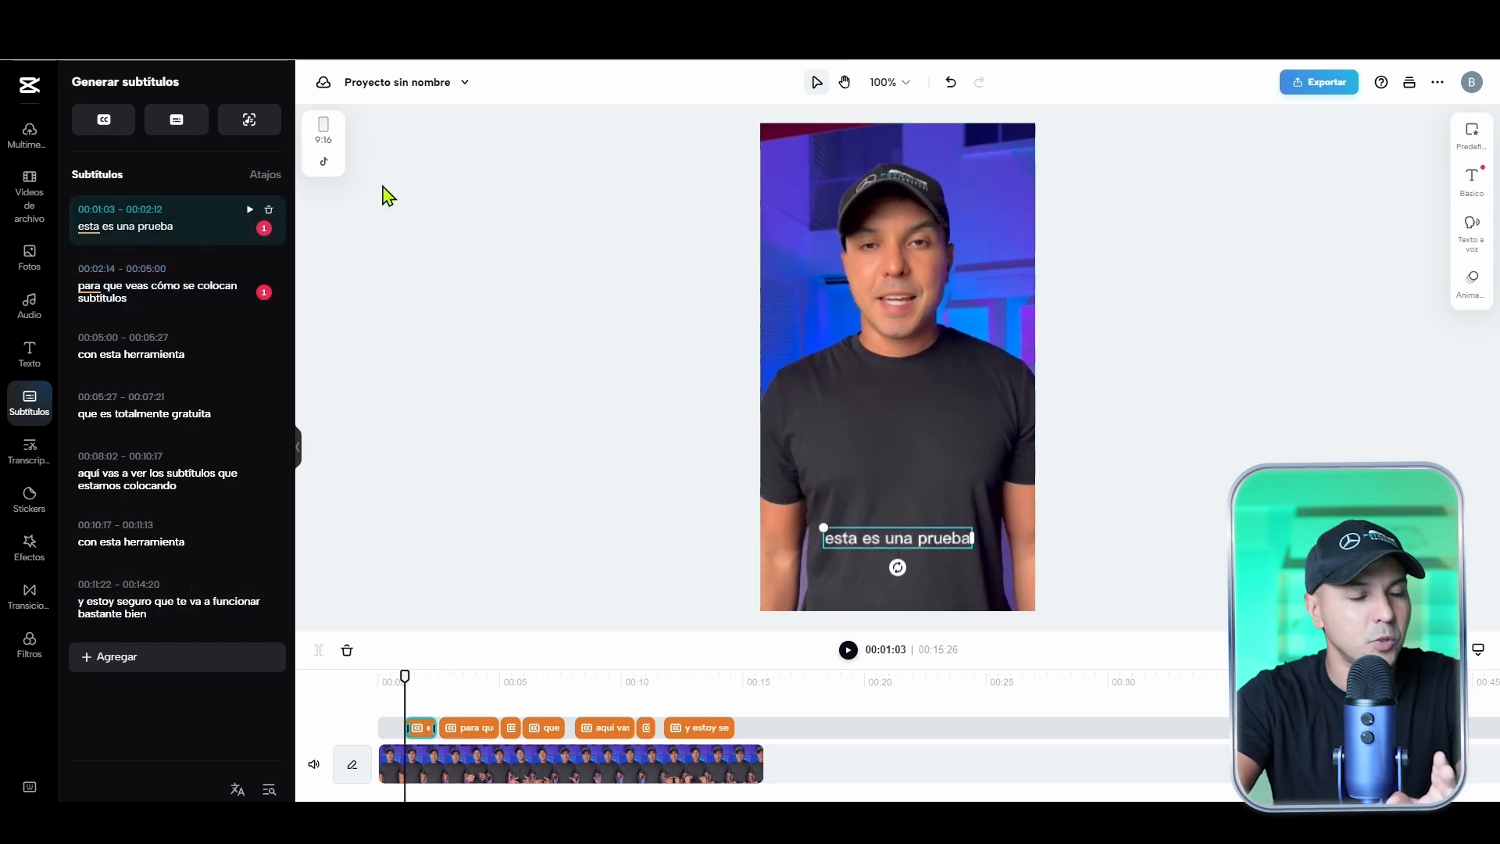
click(1471, 184)
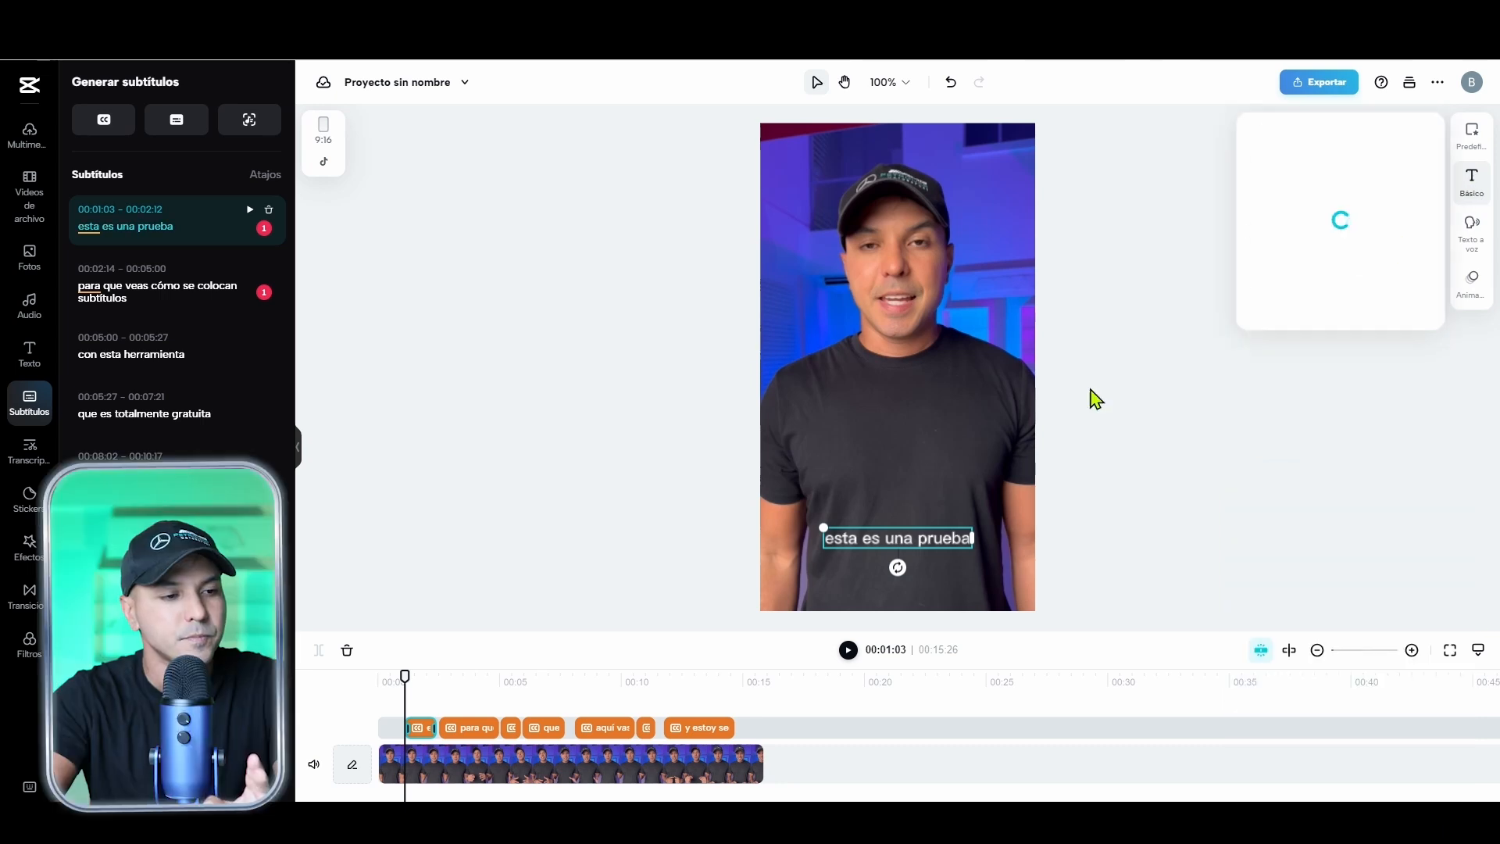
click(1378, 371)
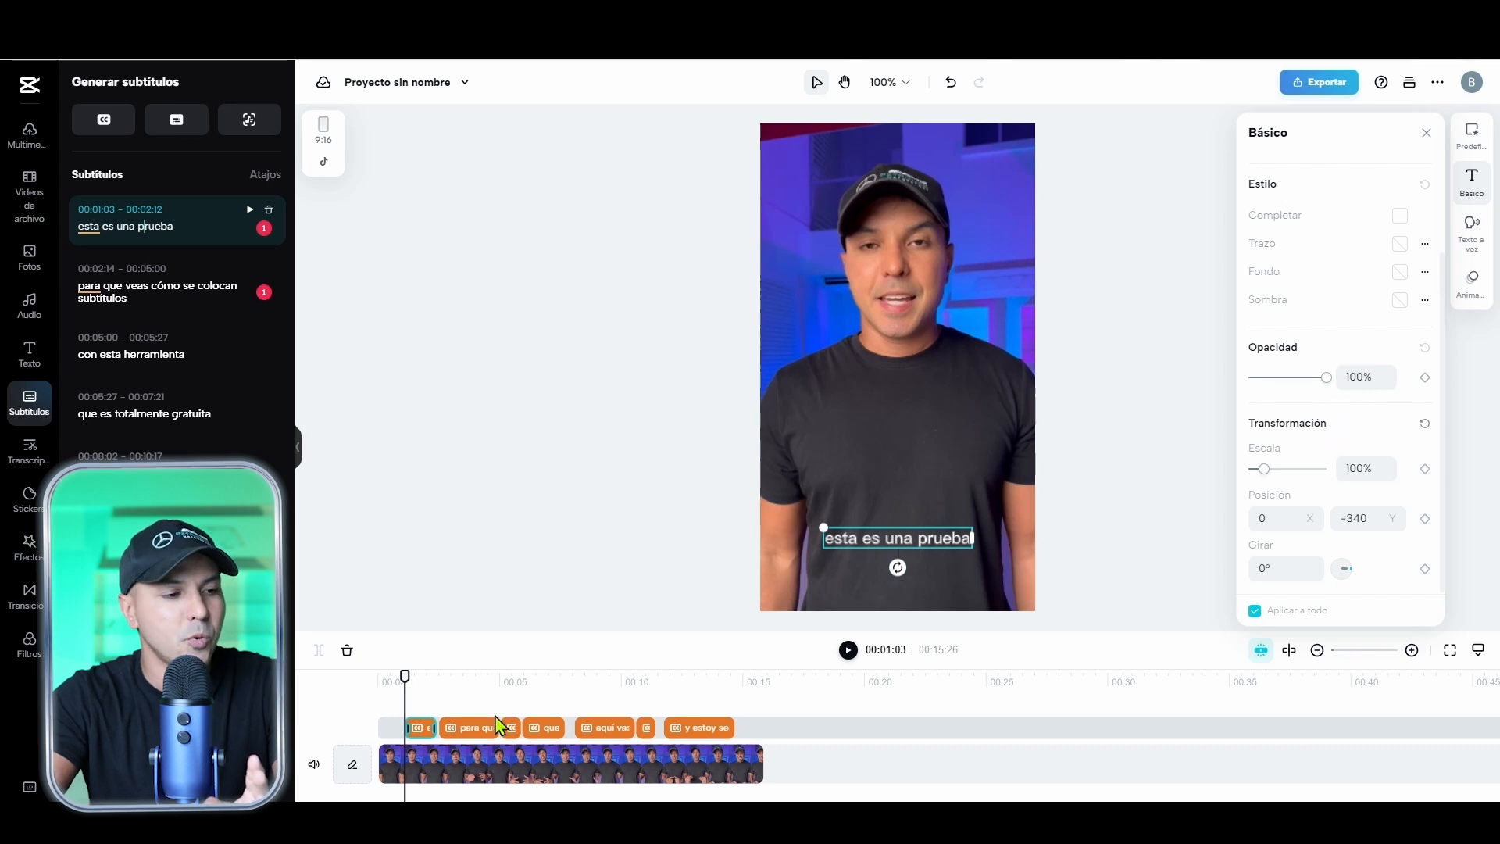
drag(1327, 378, 1318, 378)
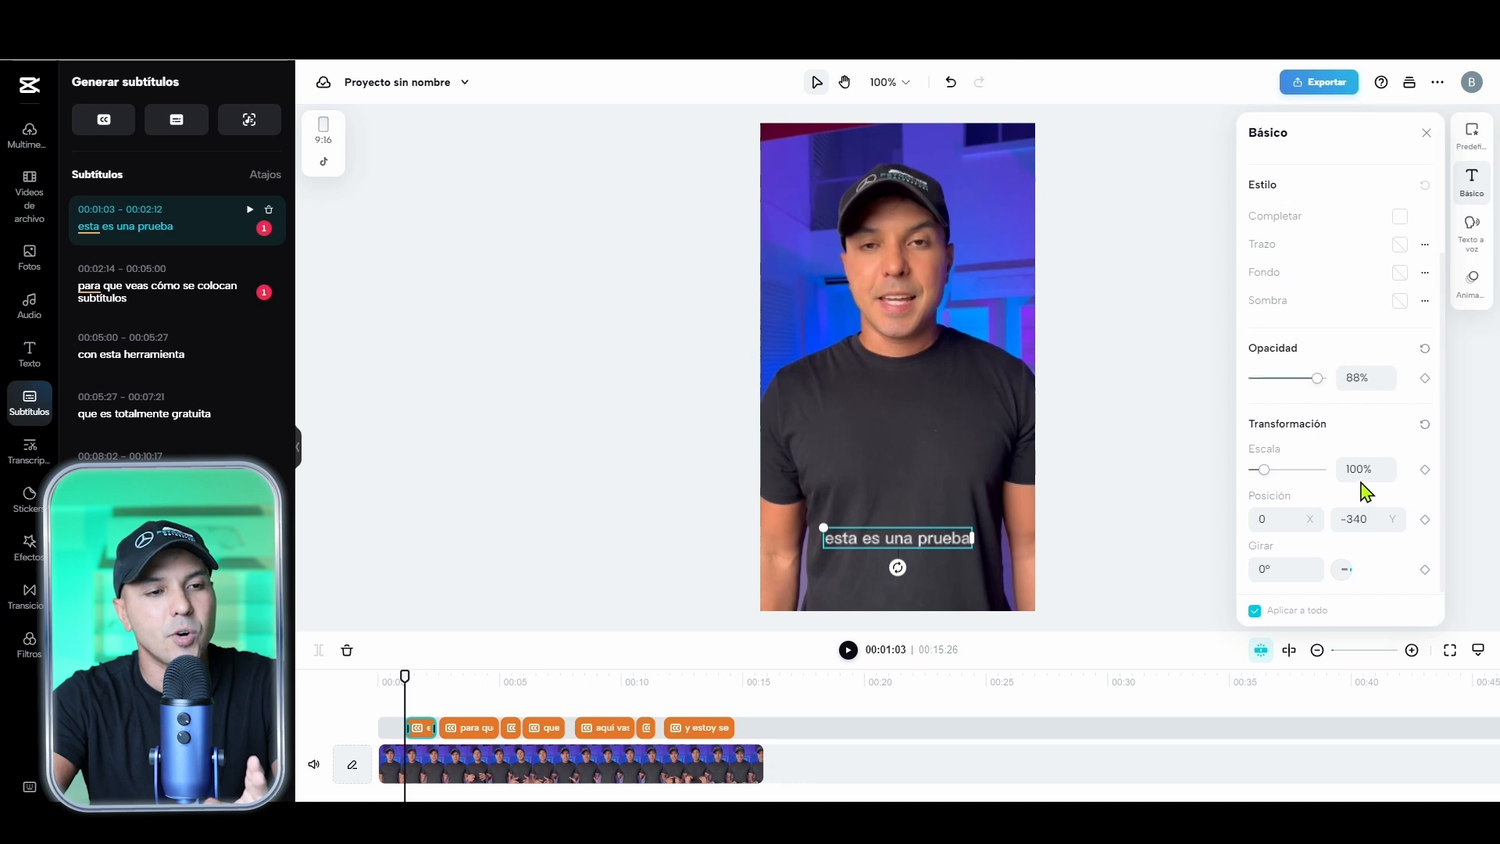
Try the Sunday Protest Marker-Rg and DynaPuff-SemiBold fonts on the subtitles
scroll(1366, 488, up, 2)
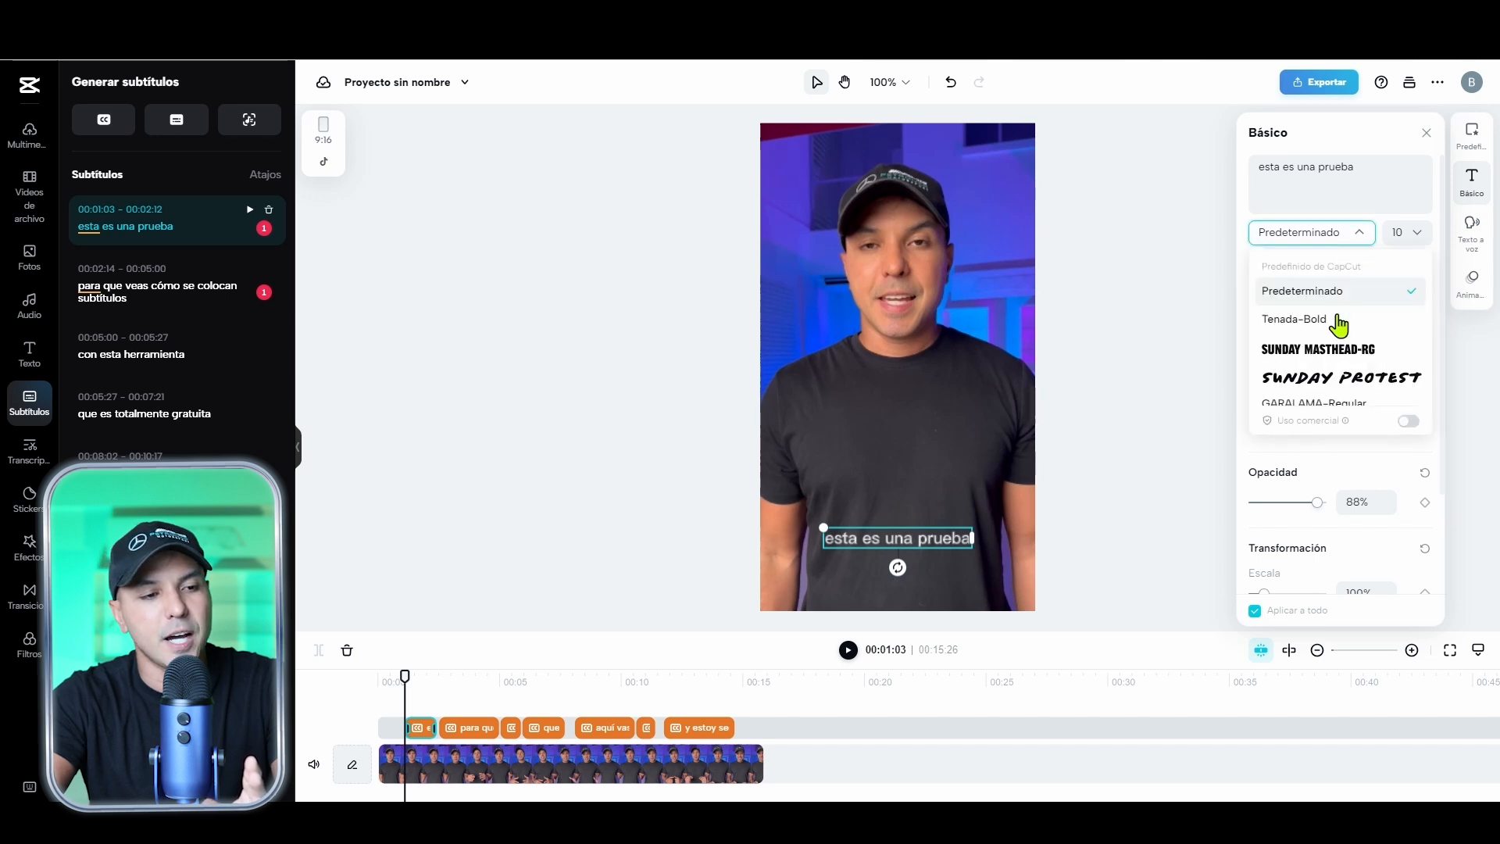
click(1329, 380)
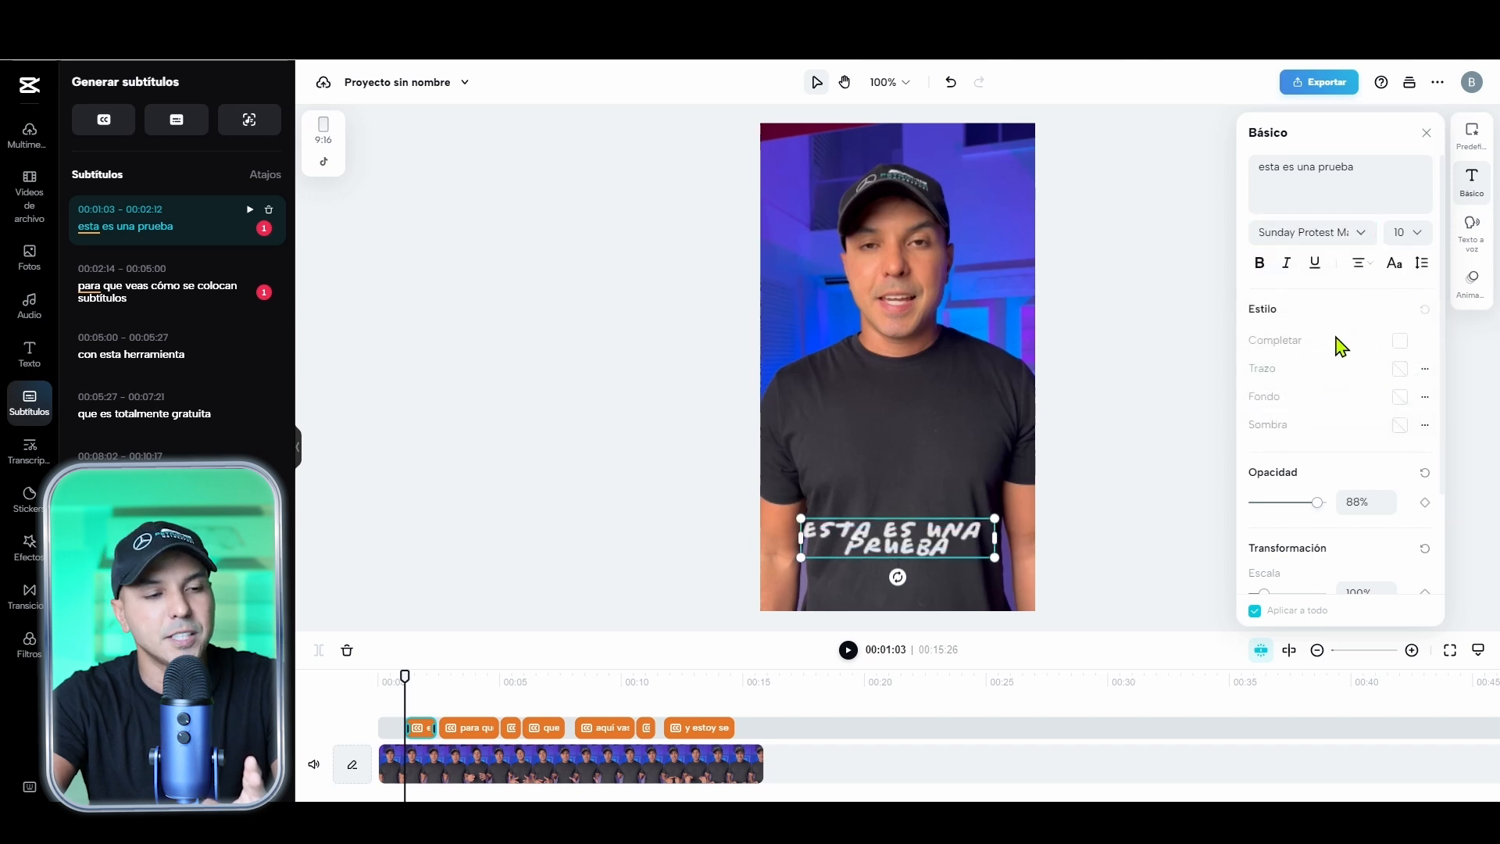
click(1350, 233)
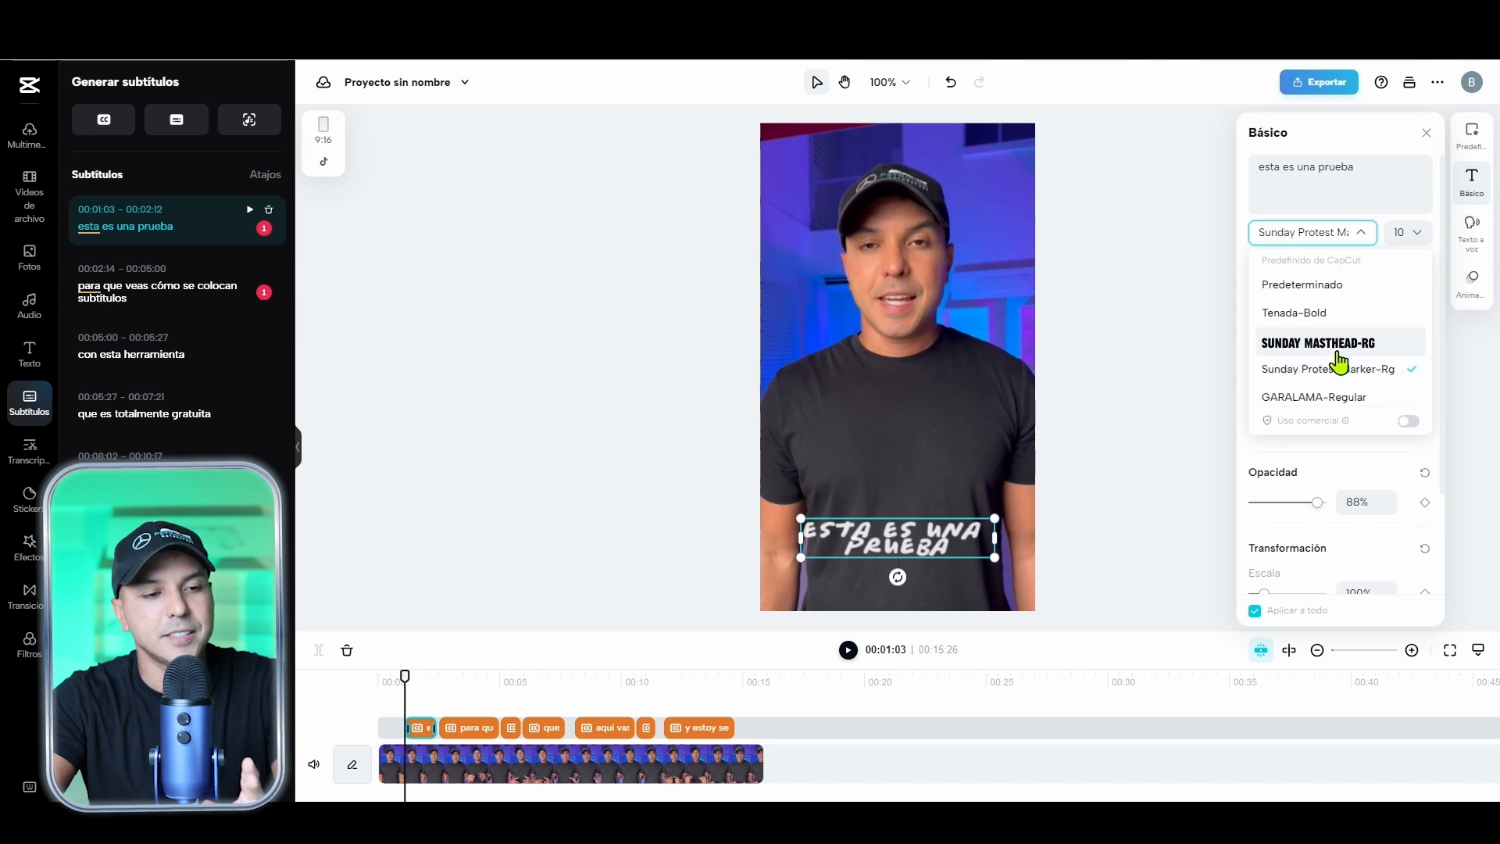
scroll(1331, 397, down, 5)
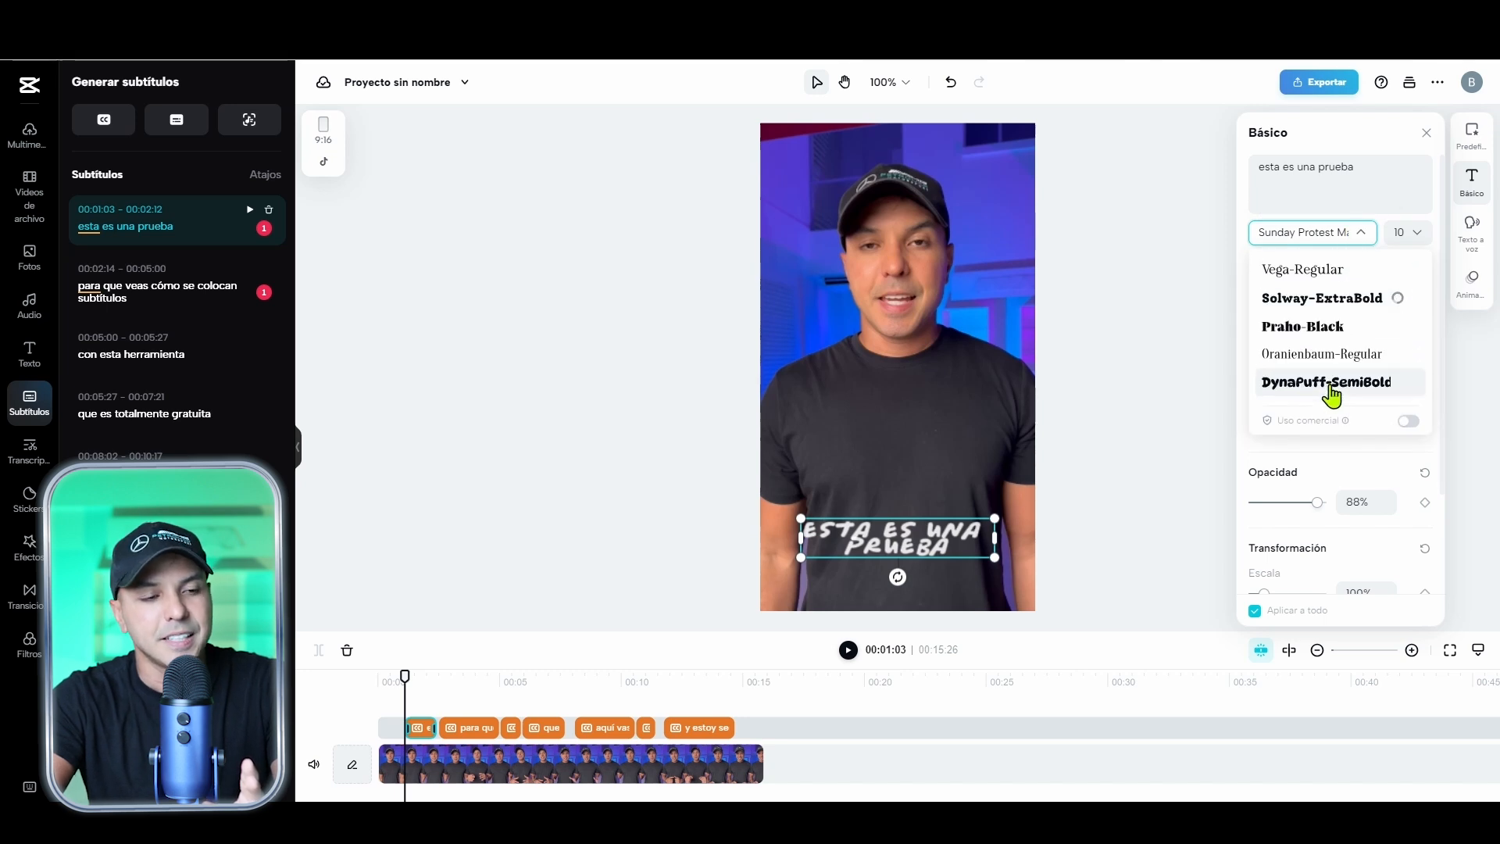
click(1328, 382)
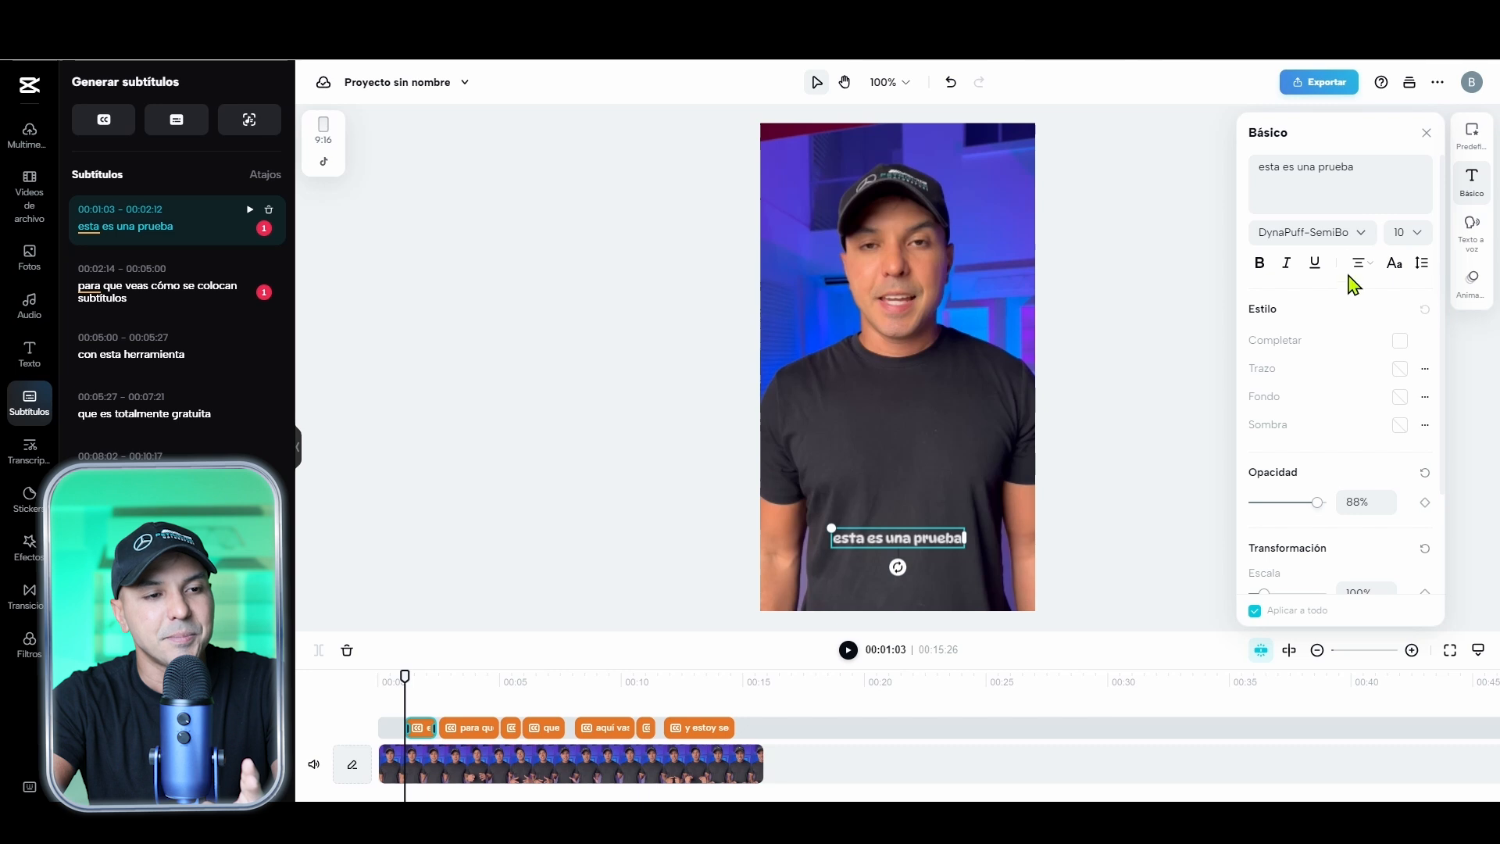
Try the Gloock-Regular font on the subtitles
click(1360, 237)
scroll(1342, 372, down, 1)
scroll(1343, 371, down, 2)
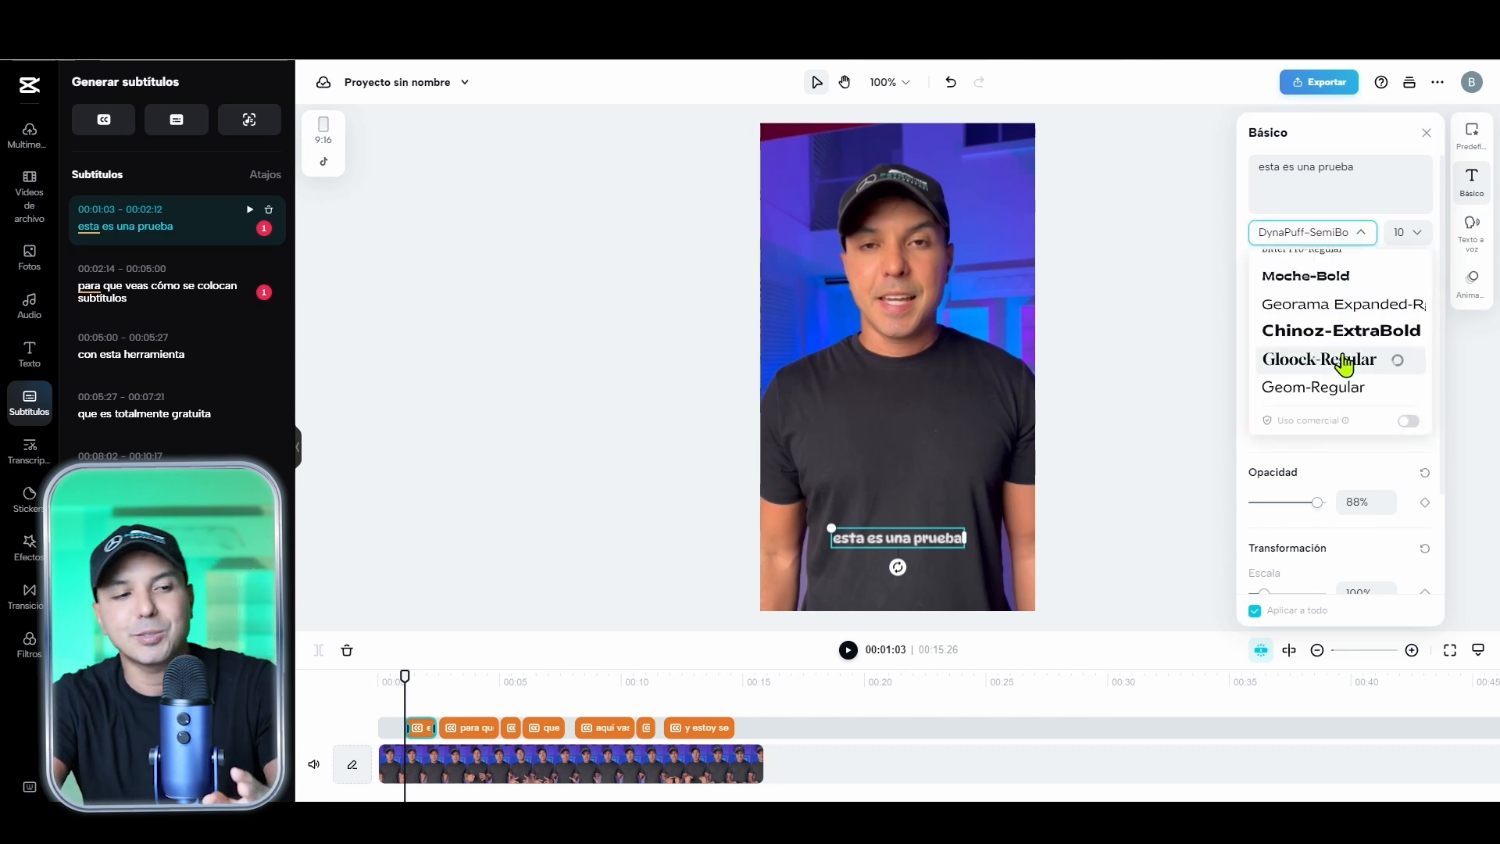
click(1346, 361)
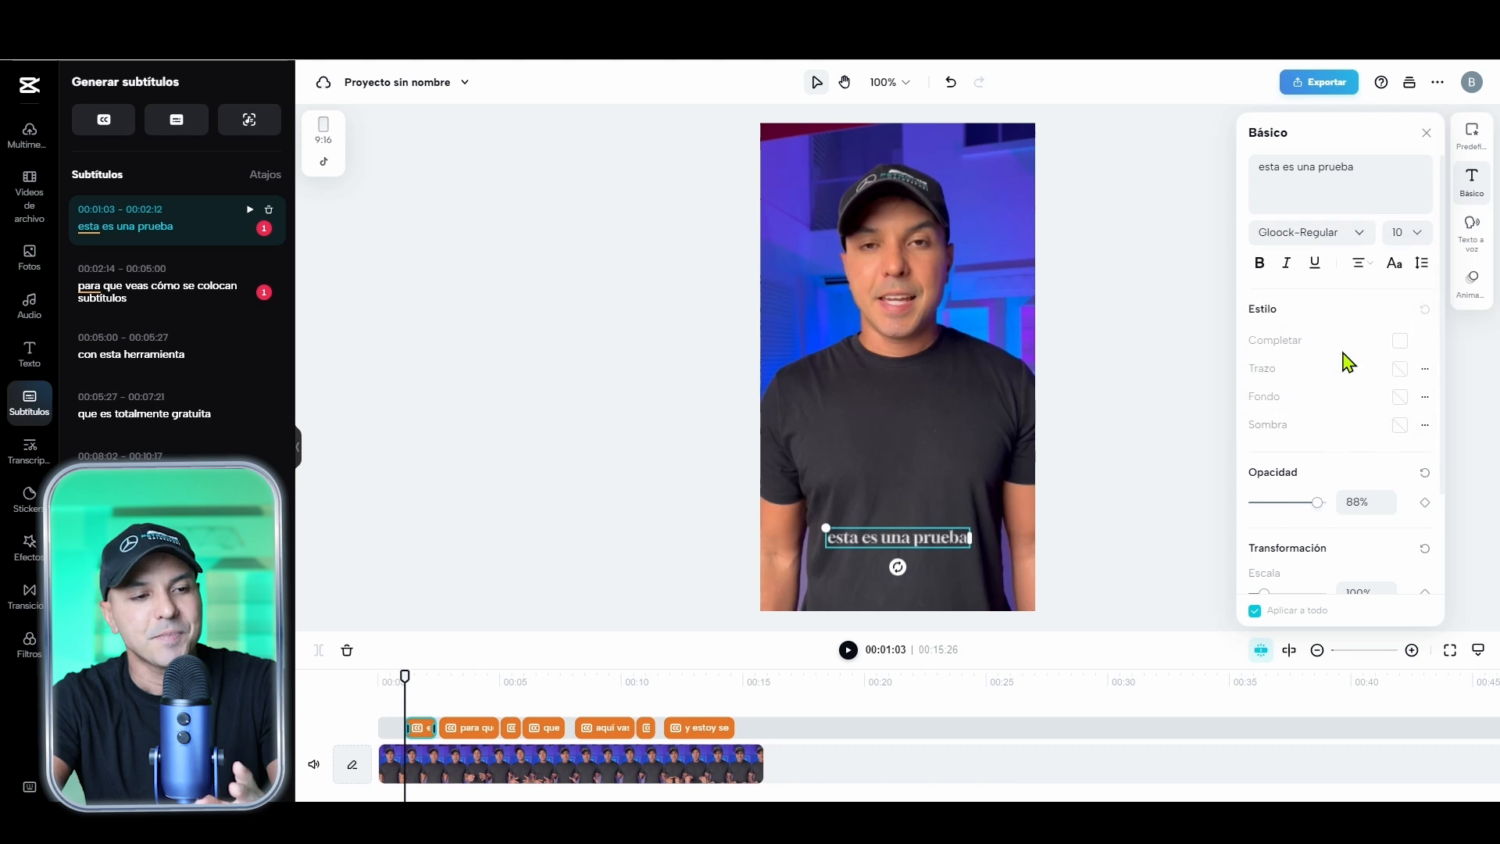
Restrict the font list to commercial-use fonts and apply ZY Rainbow to the subtitles
click(1361, 235)
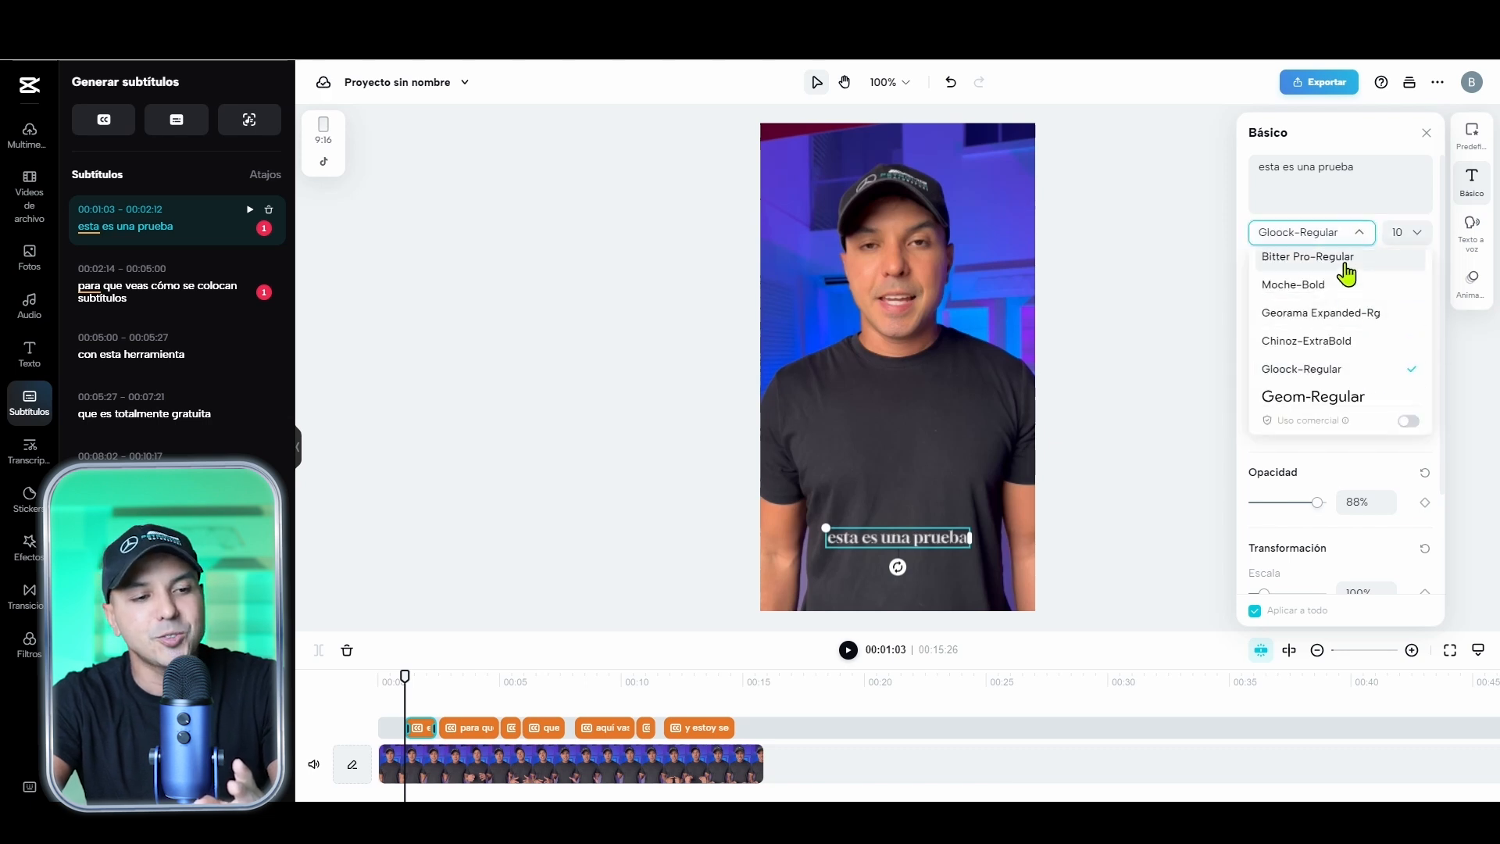
scroll(1361, 391, down, 5)
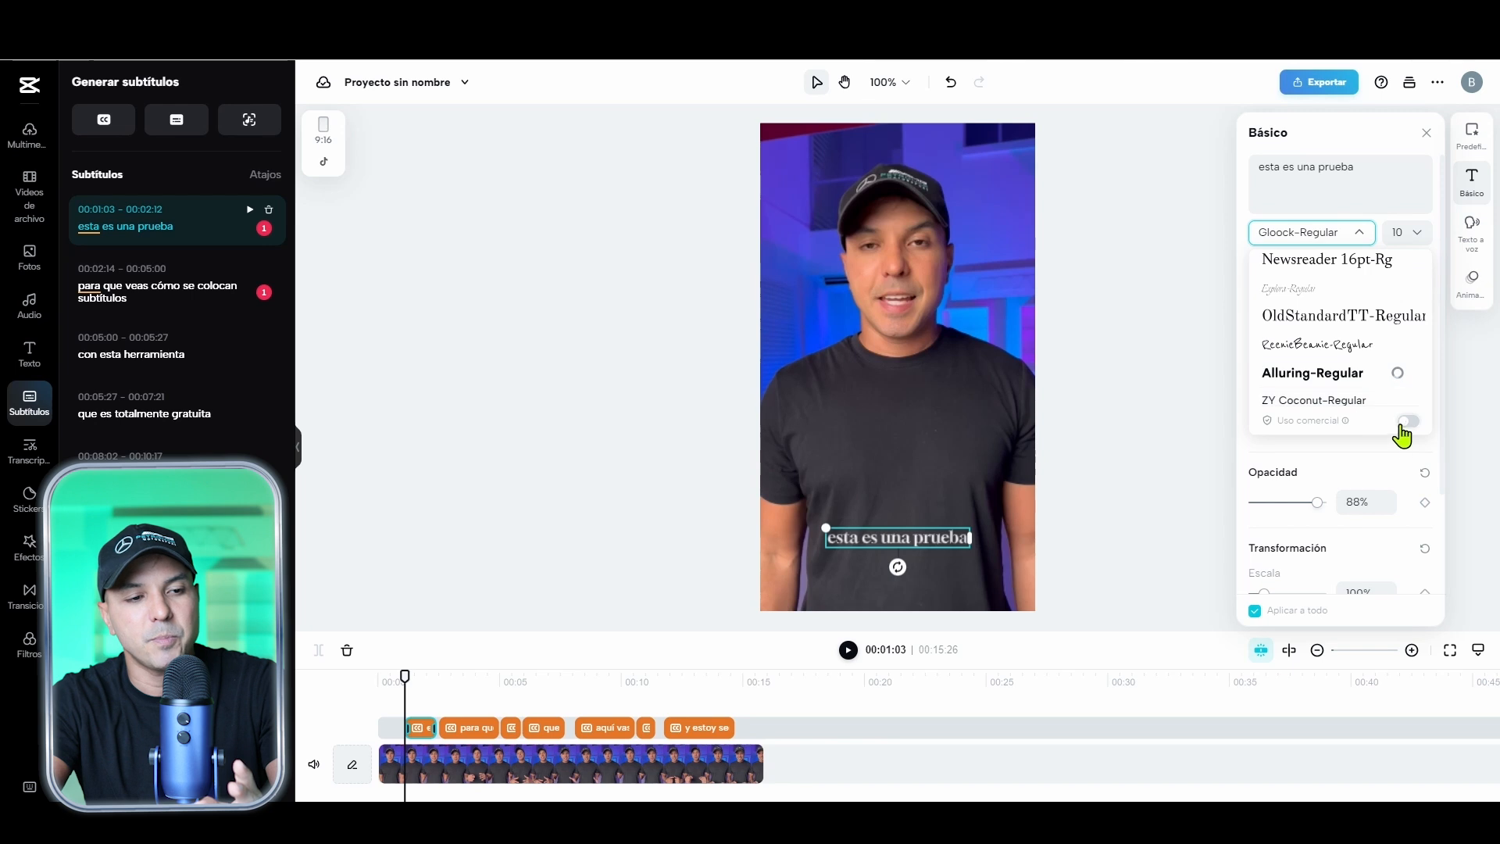
click(1411, 423)
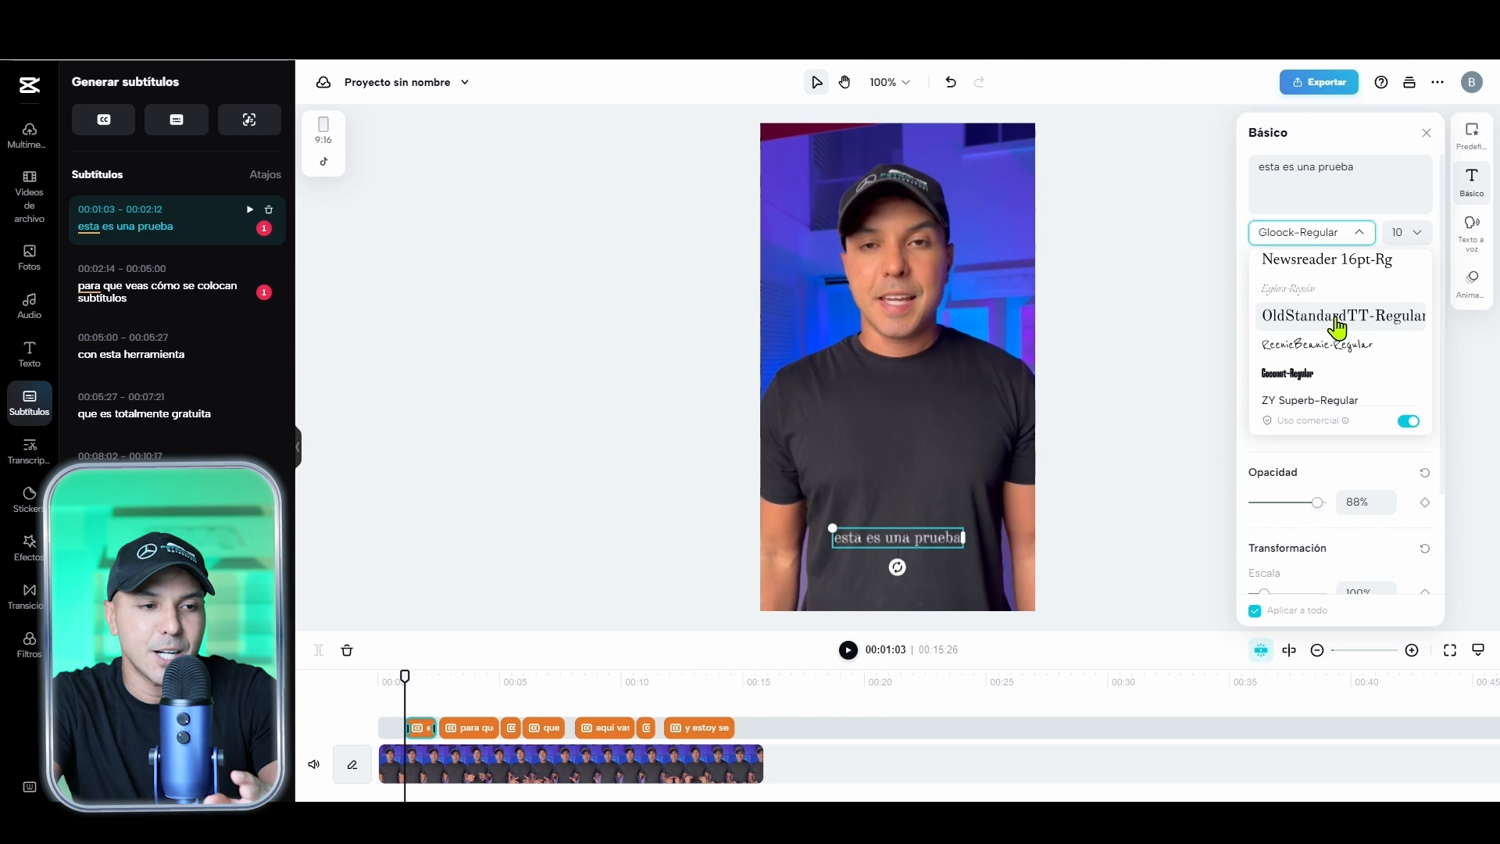
scroll(1340, 323, down, 5)
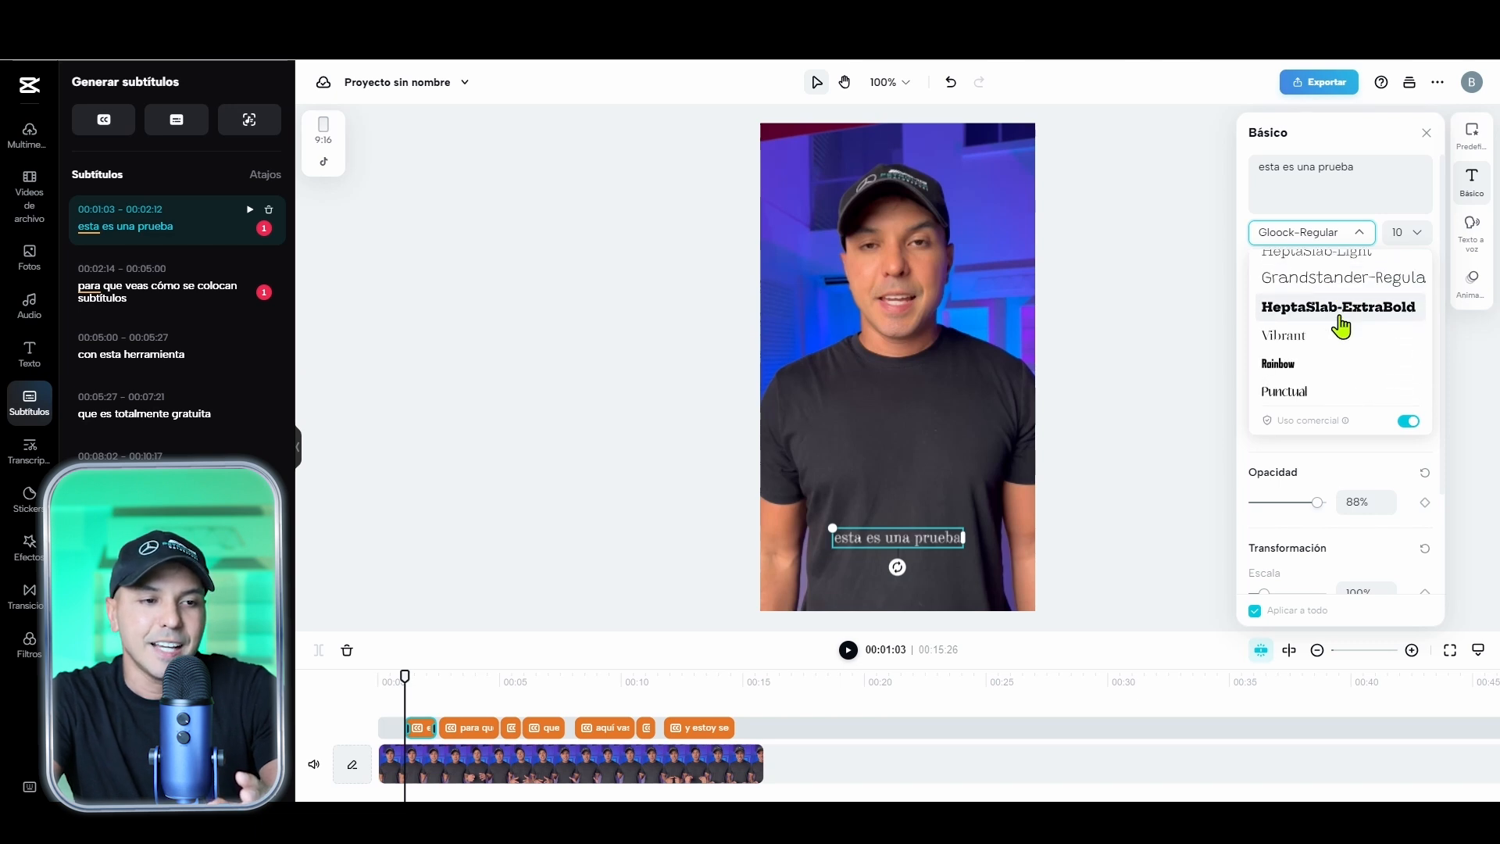
click(1324, 372)
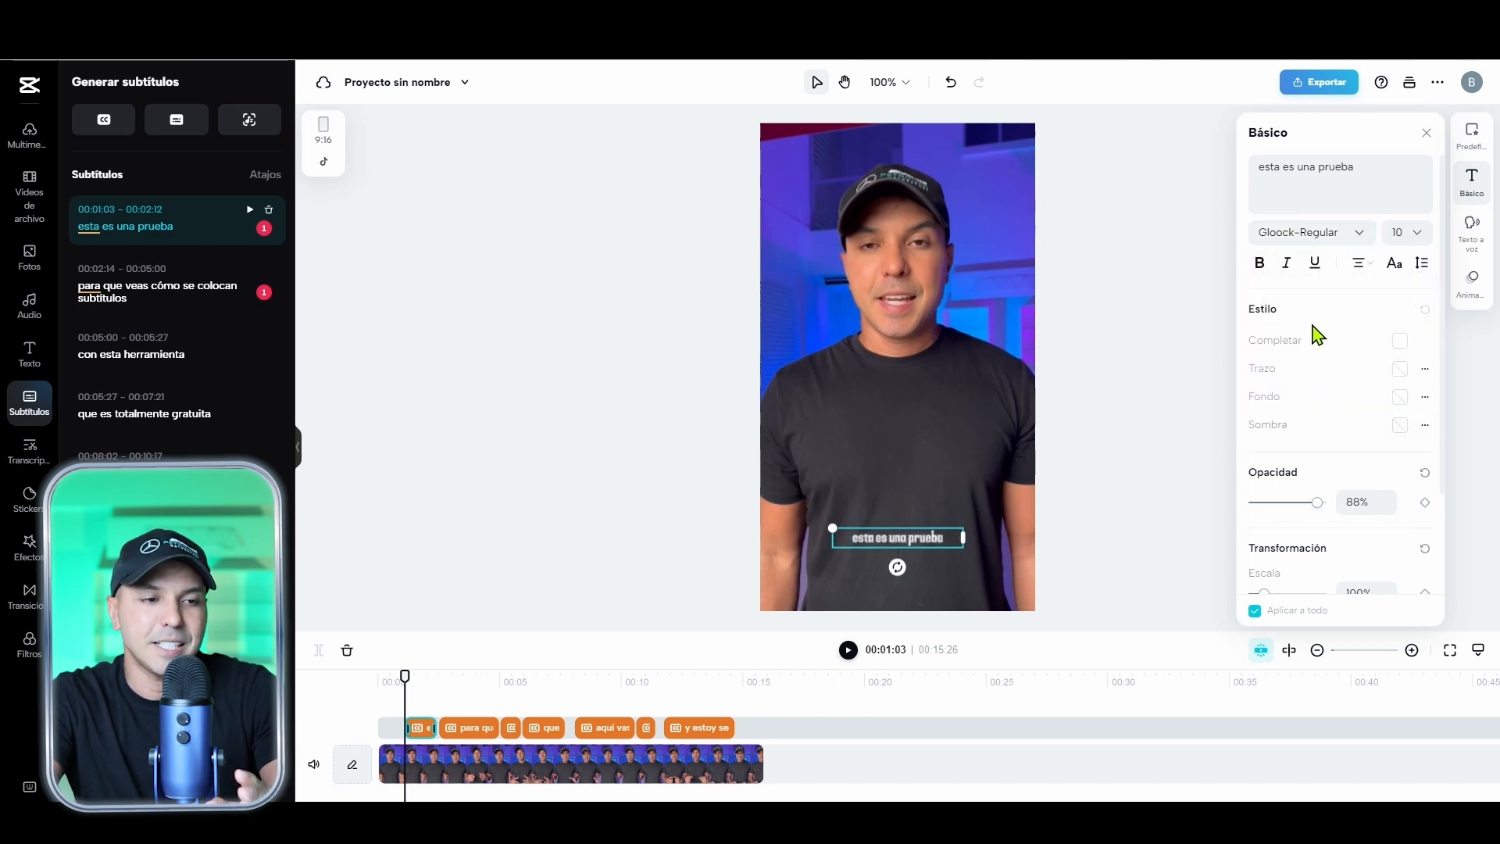
Apply the commercial-use font OpenSerif-Bold to the subtitles
click(1343, 235)
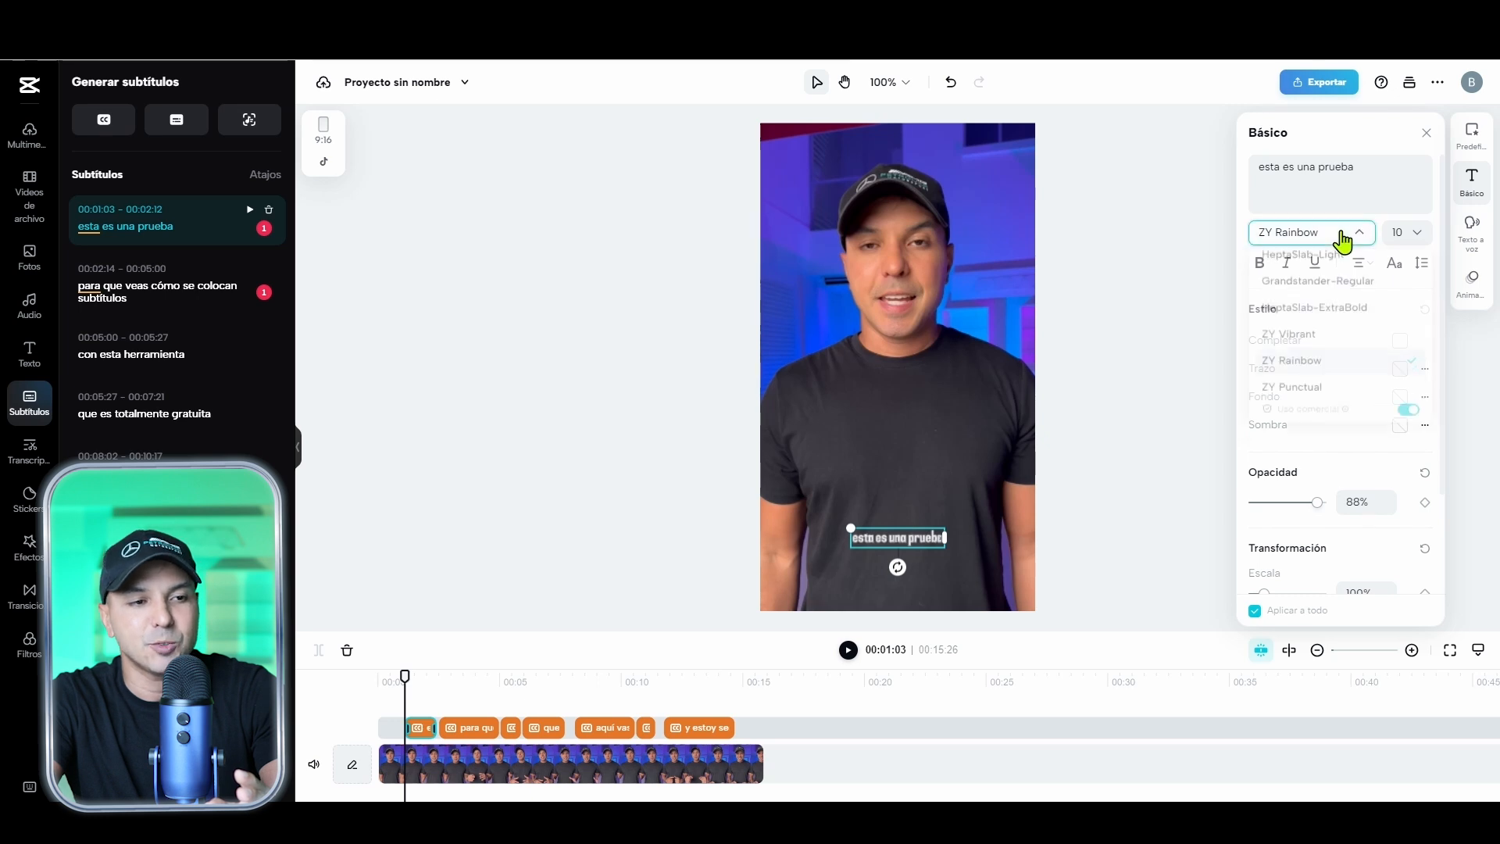
scroll(1319, 385, down, 3)
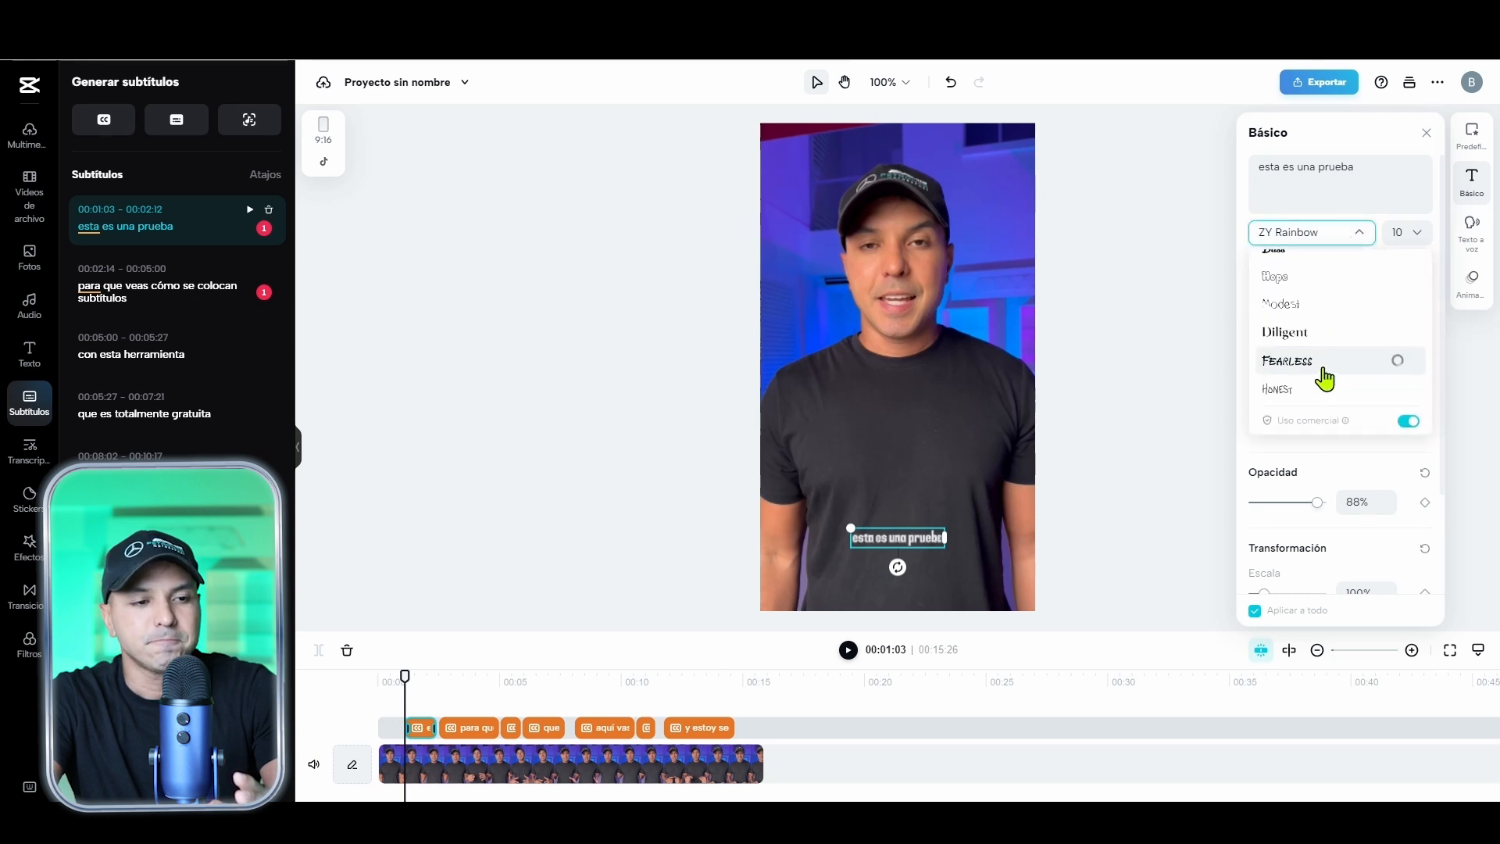
scroll(1325, 379, down, 3)
click(1326, 303)
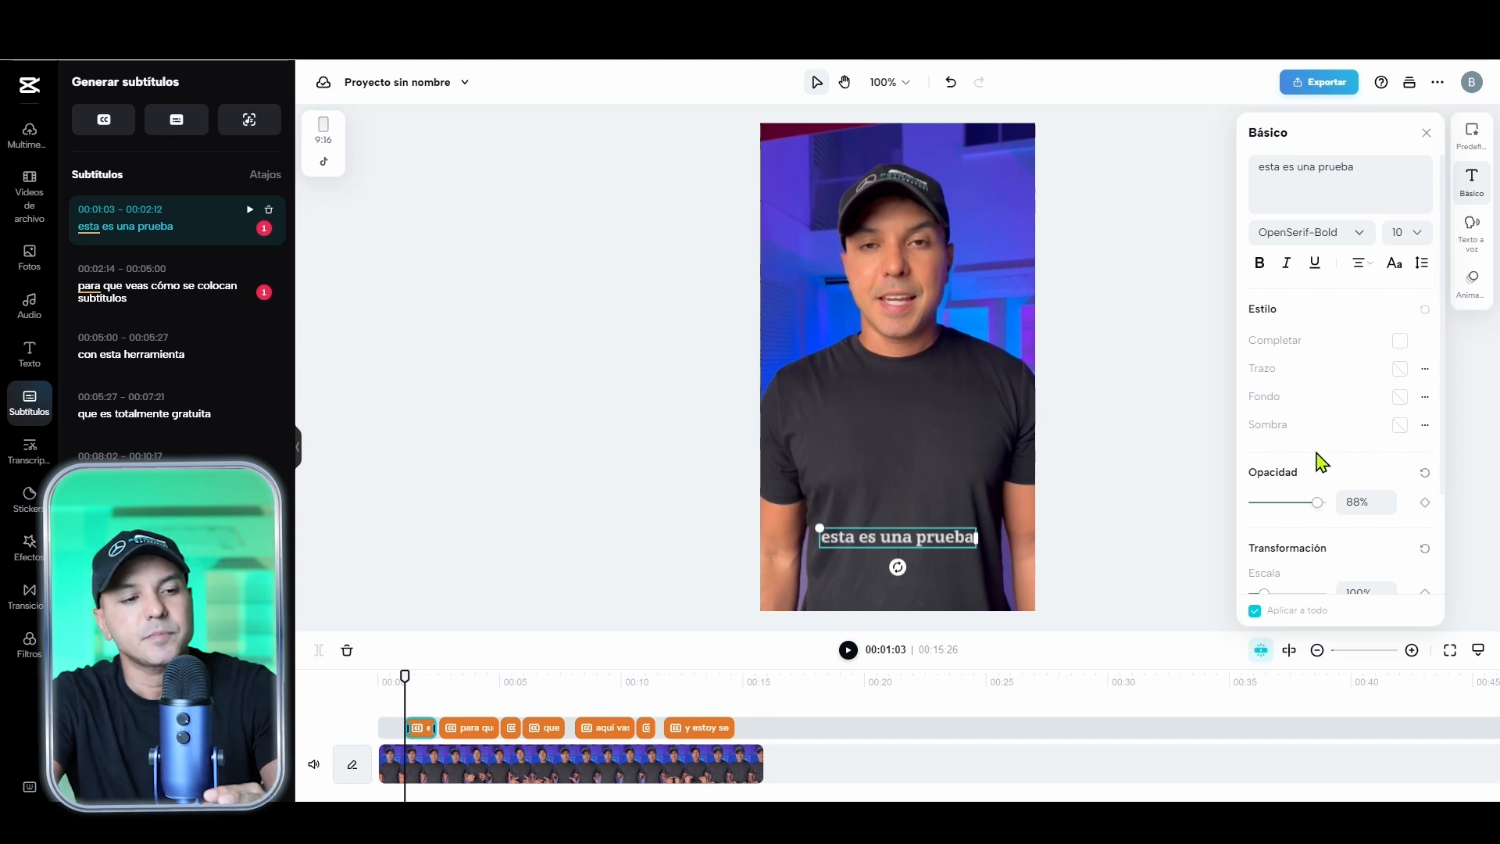
Set the subtitles' scale to 146% and their opacity to 100%
scroll(1321, 462, down, 2)
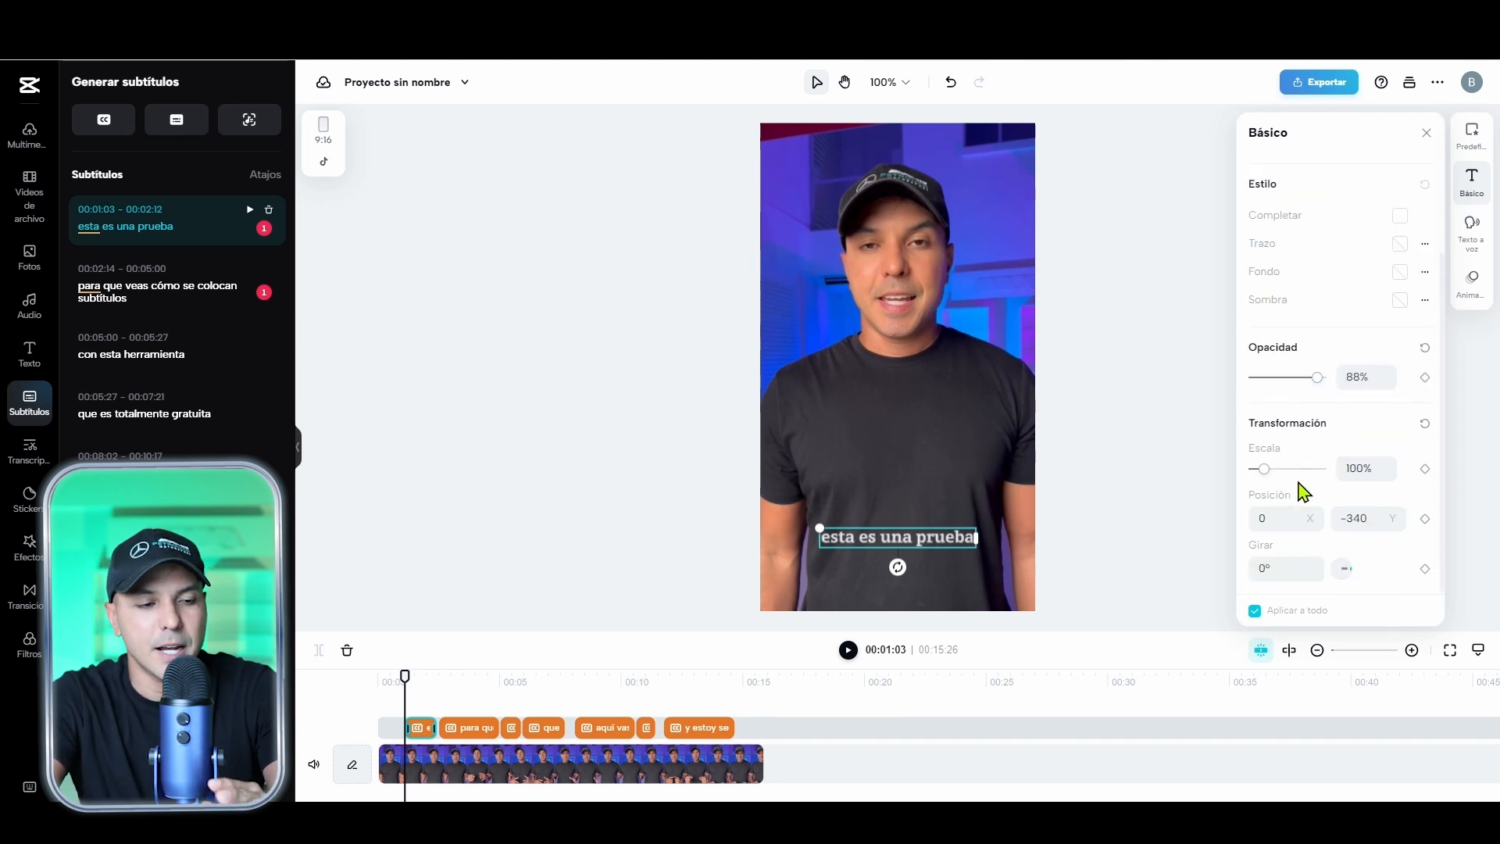
mouse_move(1268, 471)
mouse_down()
mouse_move(1293, 468)
mouse_move(1273, 468)
mouse_up()
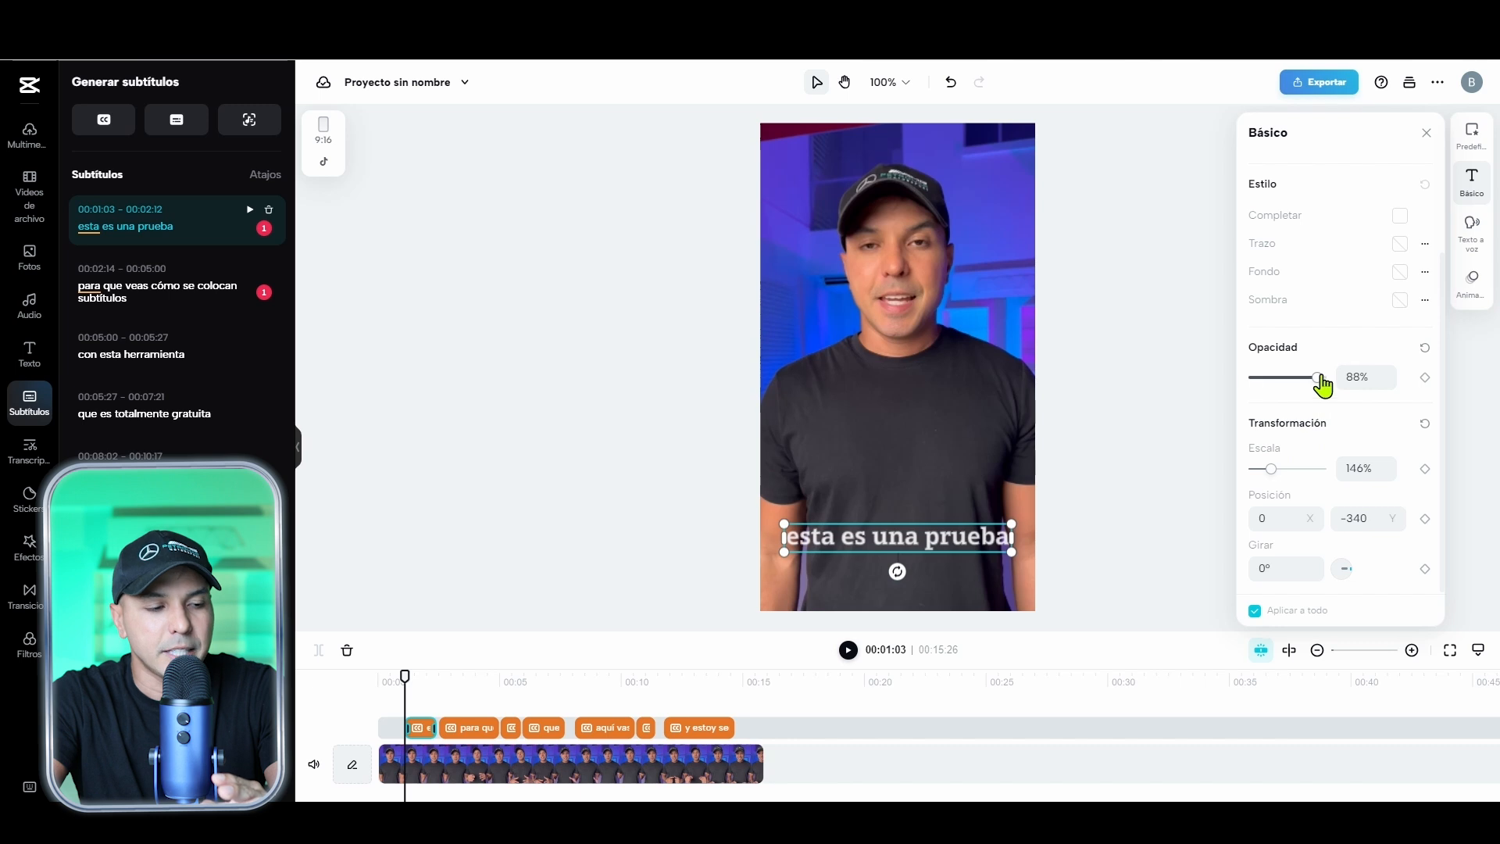
drag(1294, 384, 1342, 383)
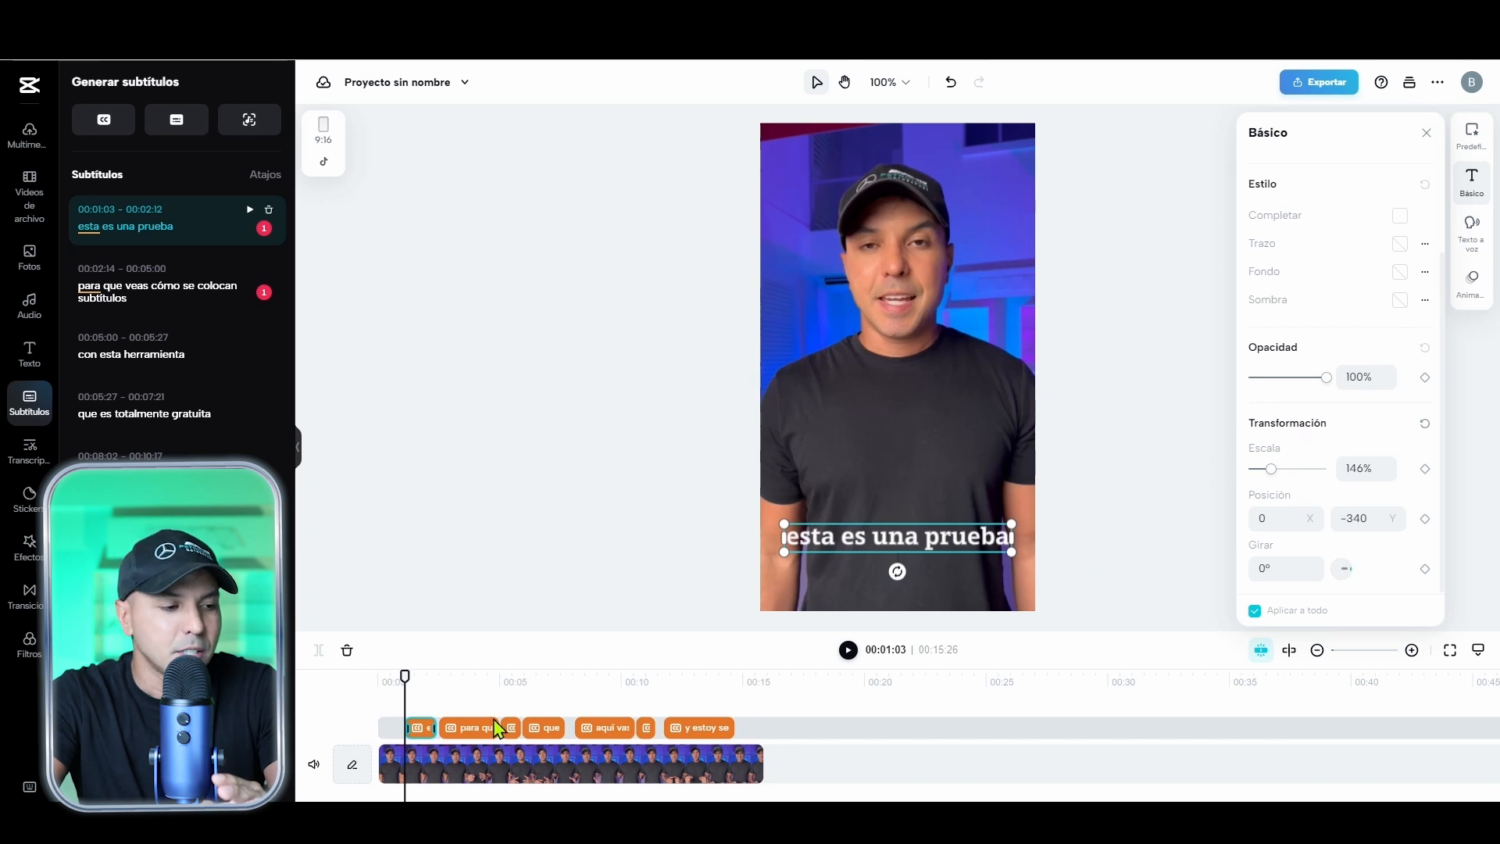
Split the first subtitle after "esta es" and the following one after "para que"
mouse_move(405, 675)
mouse_down()
mouse_move(663, 684)
mouse_move(406, 683)
mouse_up()
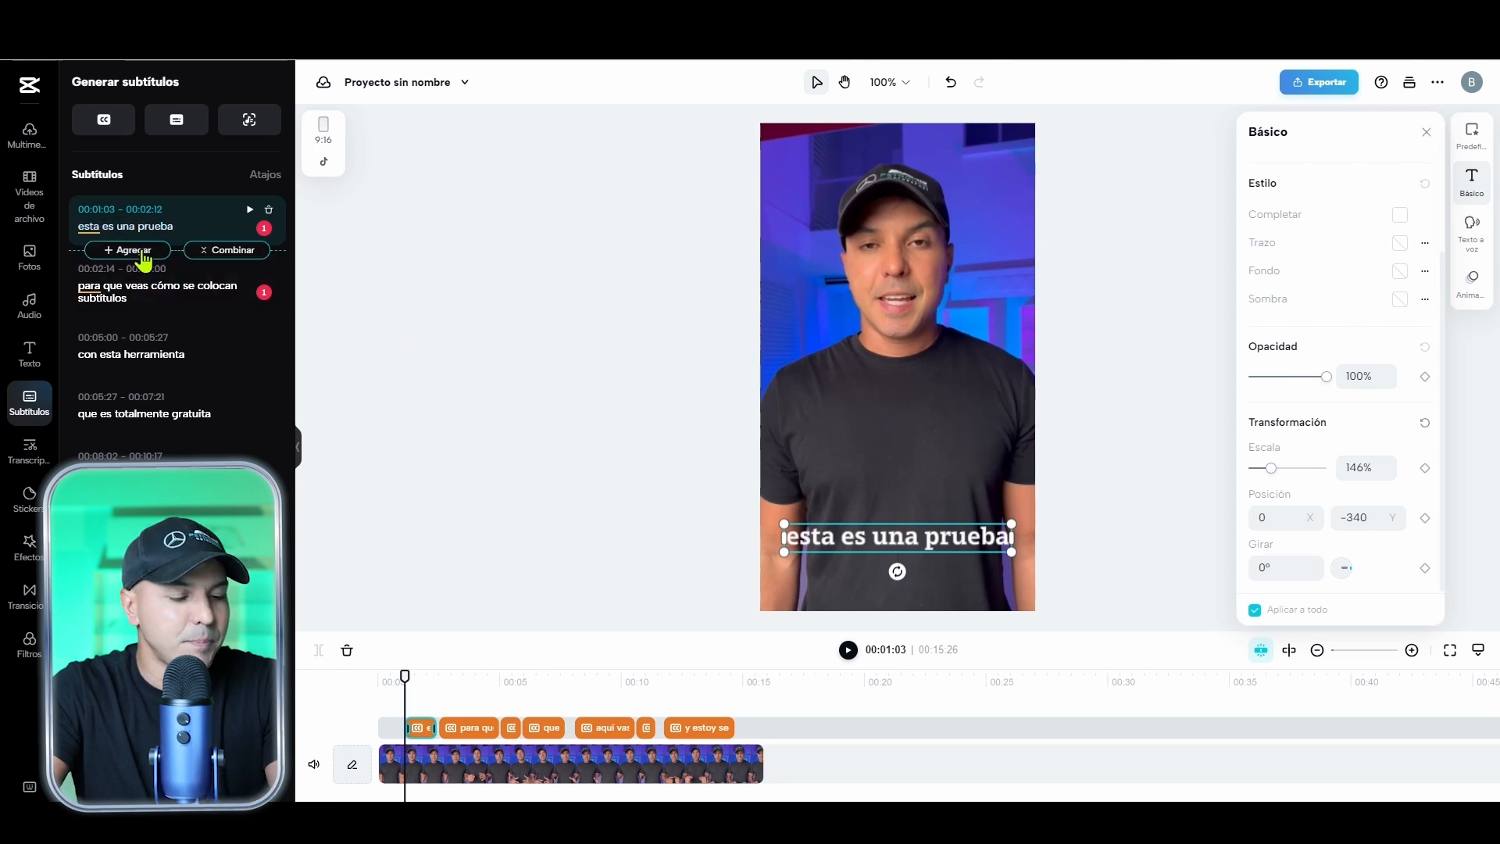
click(144, 251)
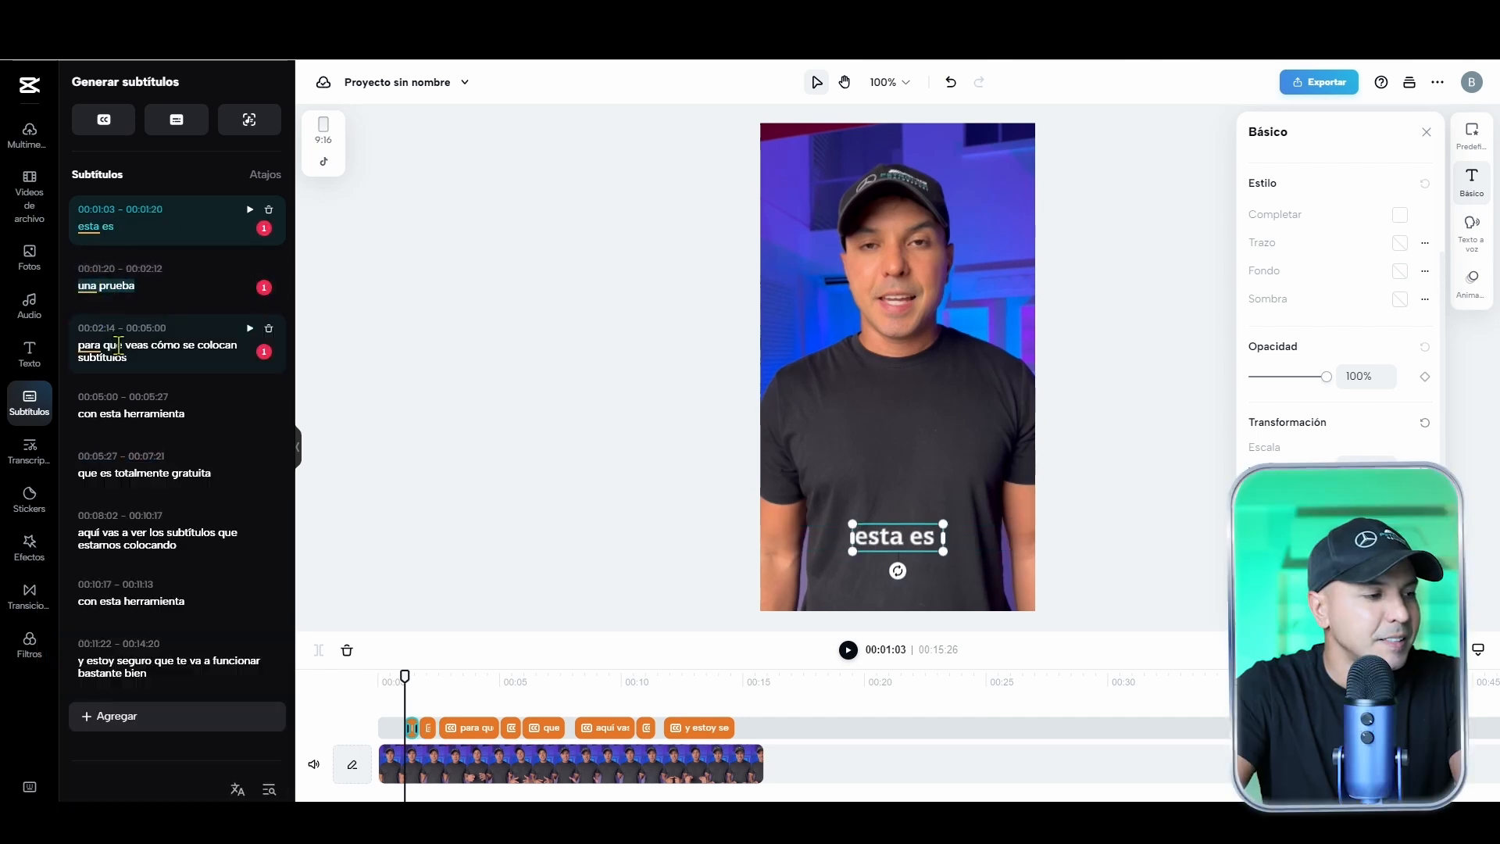
click(122, 344)
click(133, 377)
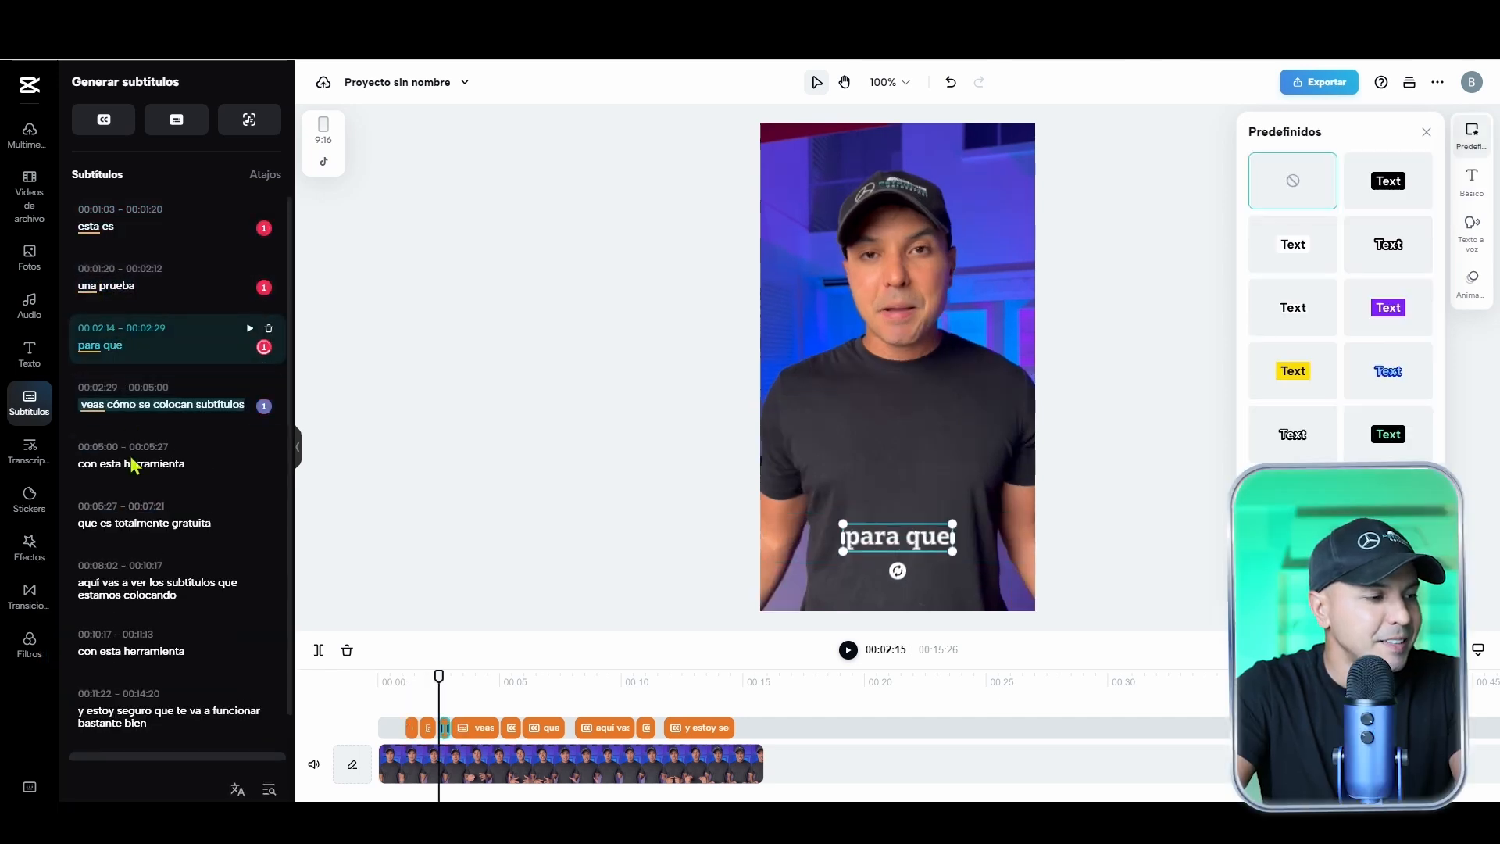
Split the subtitle "veas cómo se colocan subtítulos" into "veas cómo", "se colocan" and "subtítulos"
click(137, 402)
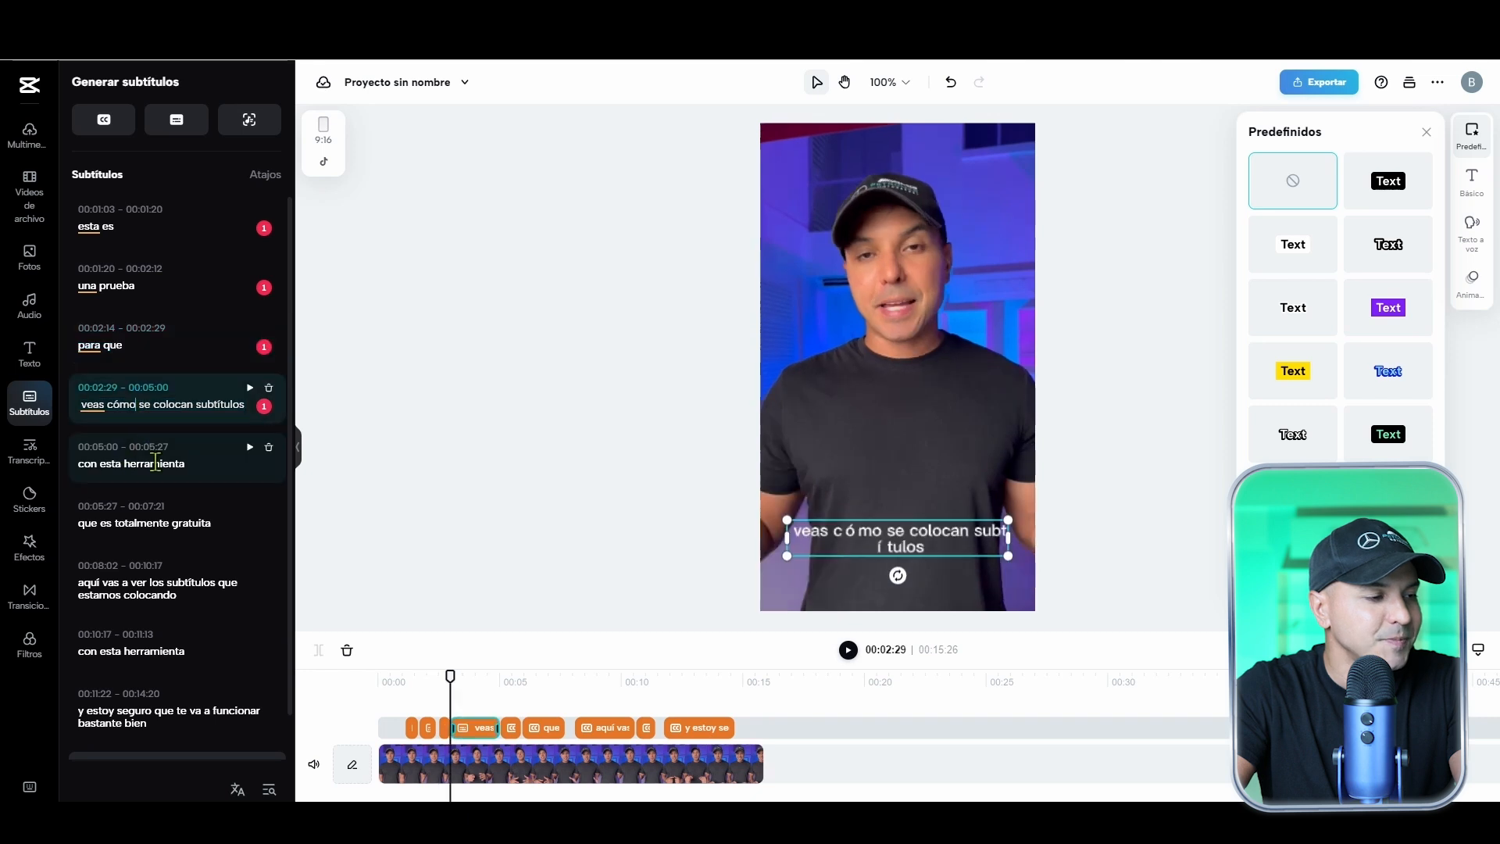
key(Return)
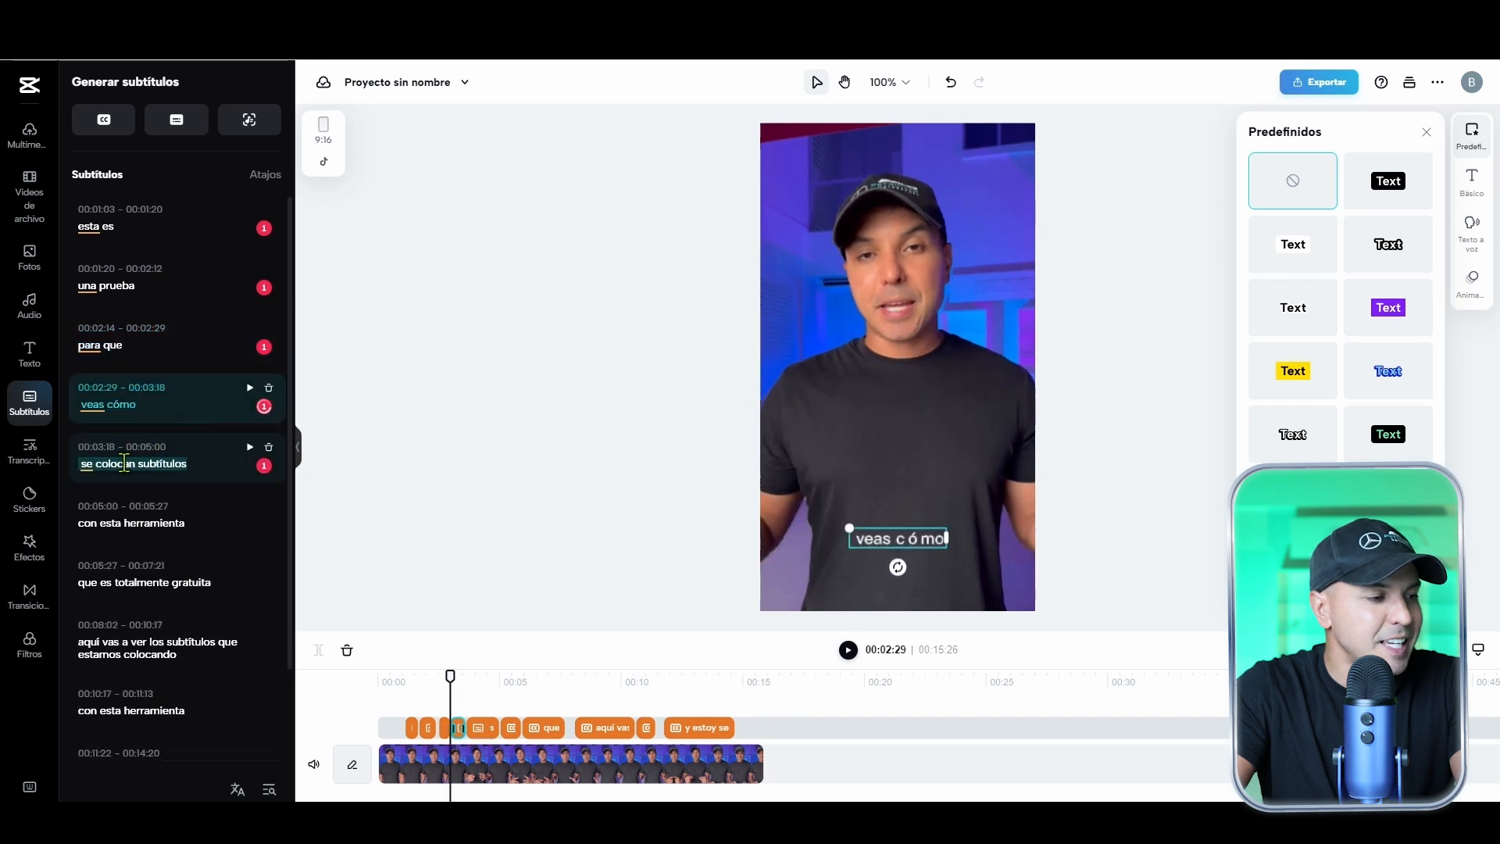
click(141, 463)
key(Return)
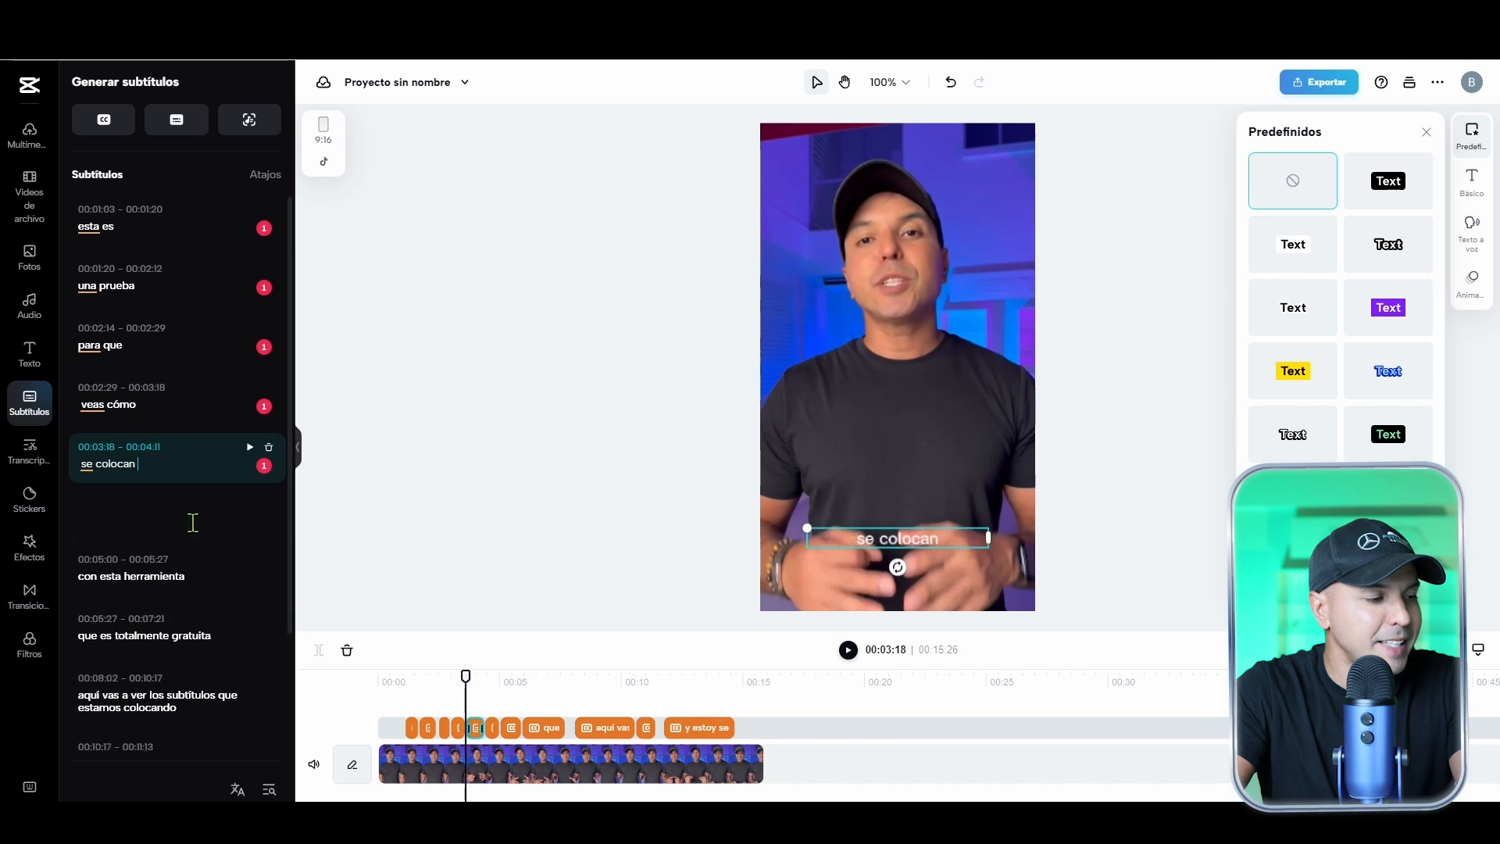
Split the first "con esta herramienta" after "con esta", and divide "que es totalmente gratuita" into "que es", "totalmente" and "gratuita"
click(126, 582)
key(Return)
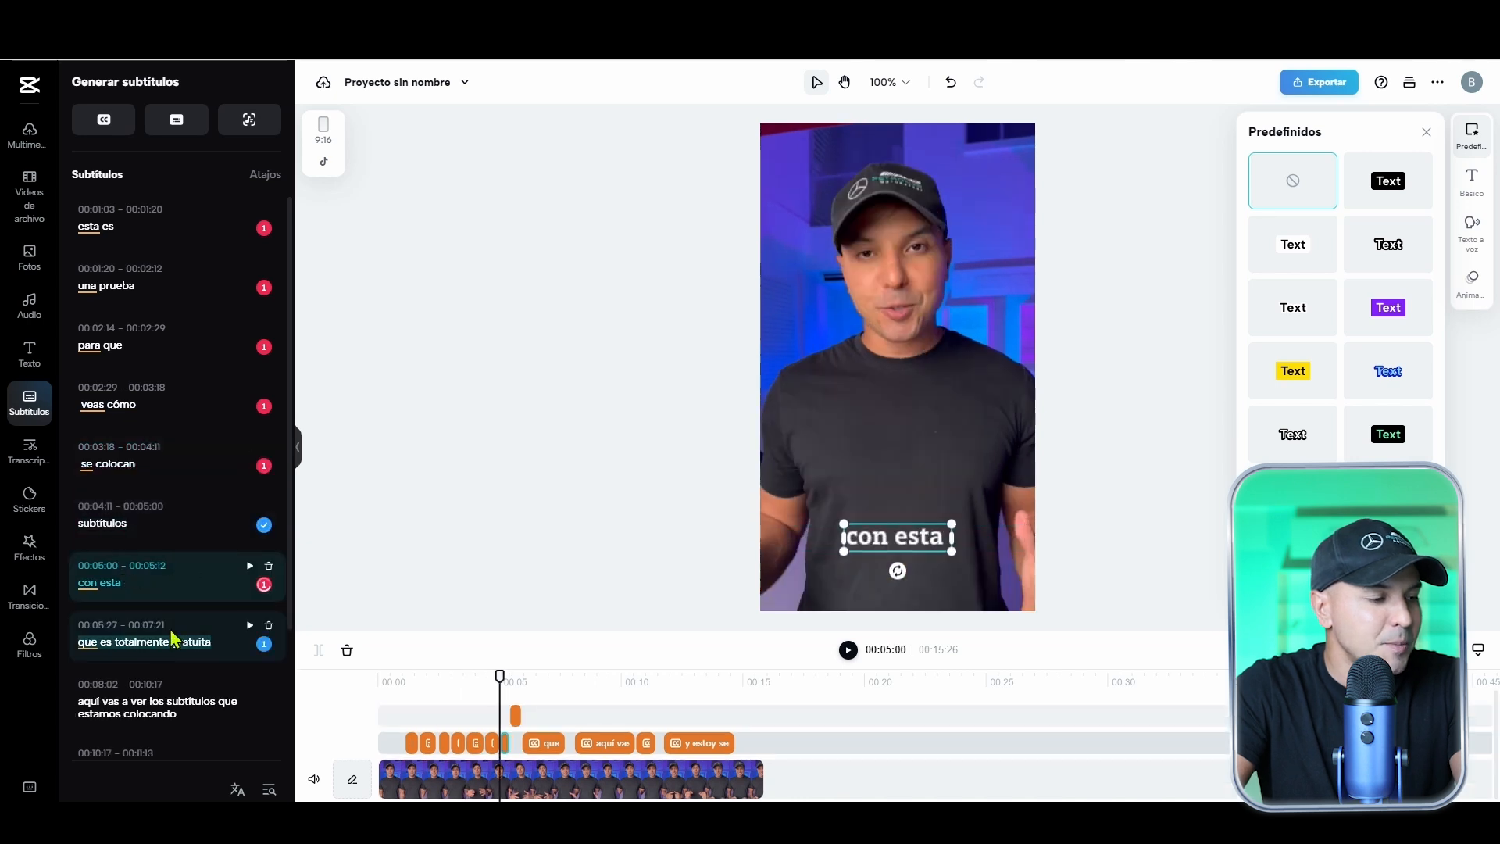
click(113, 641)
key(Return)
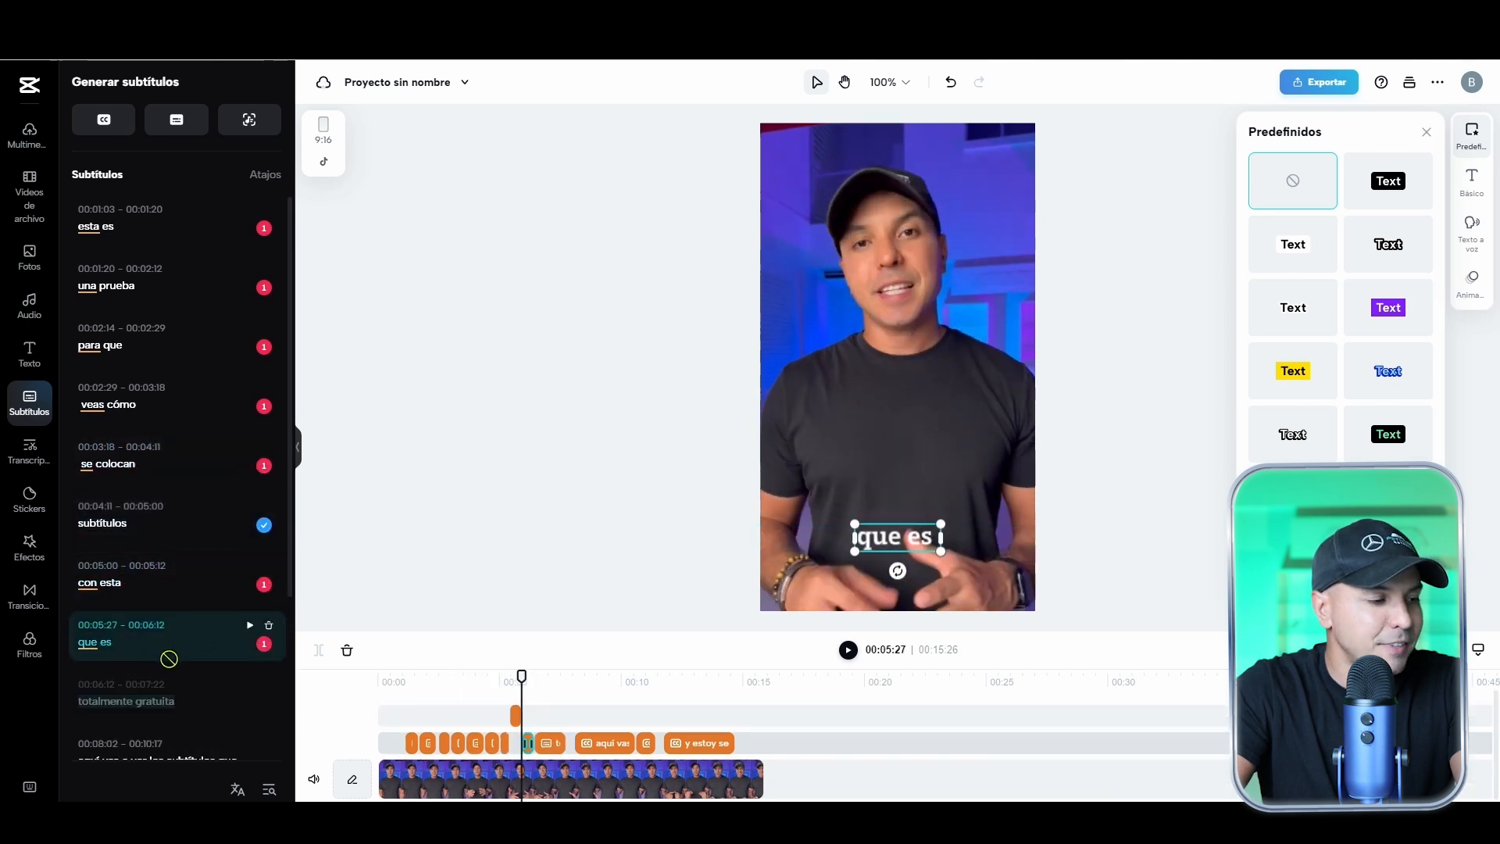
click(136, 700)
key(Return)
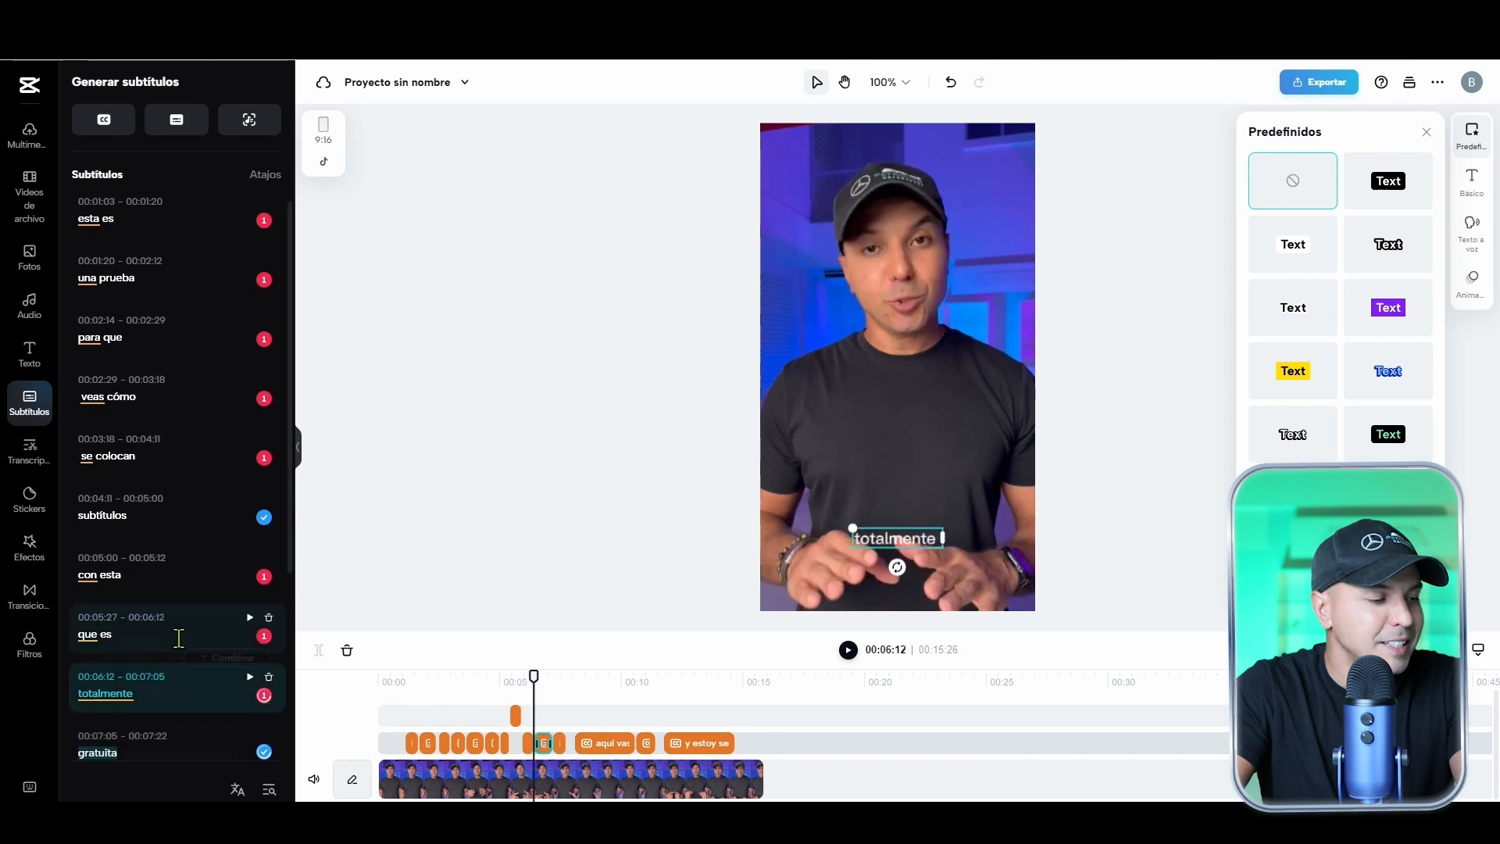
Split the 00:08:02 subtitle after "aquí vas a" and the second "con esta herramienta" after "con esta"
scroll(176, 637, down, 2)
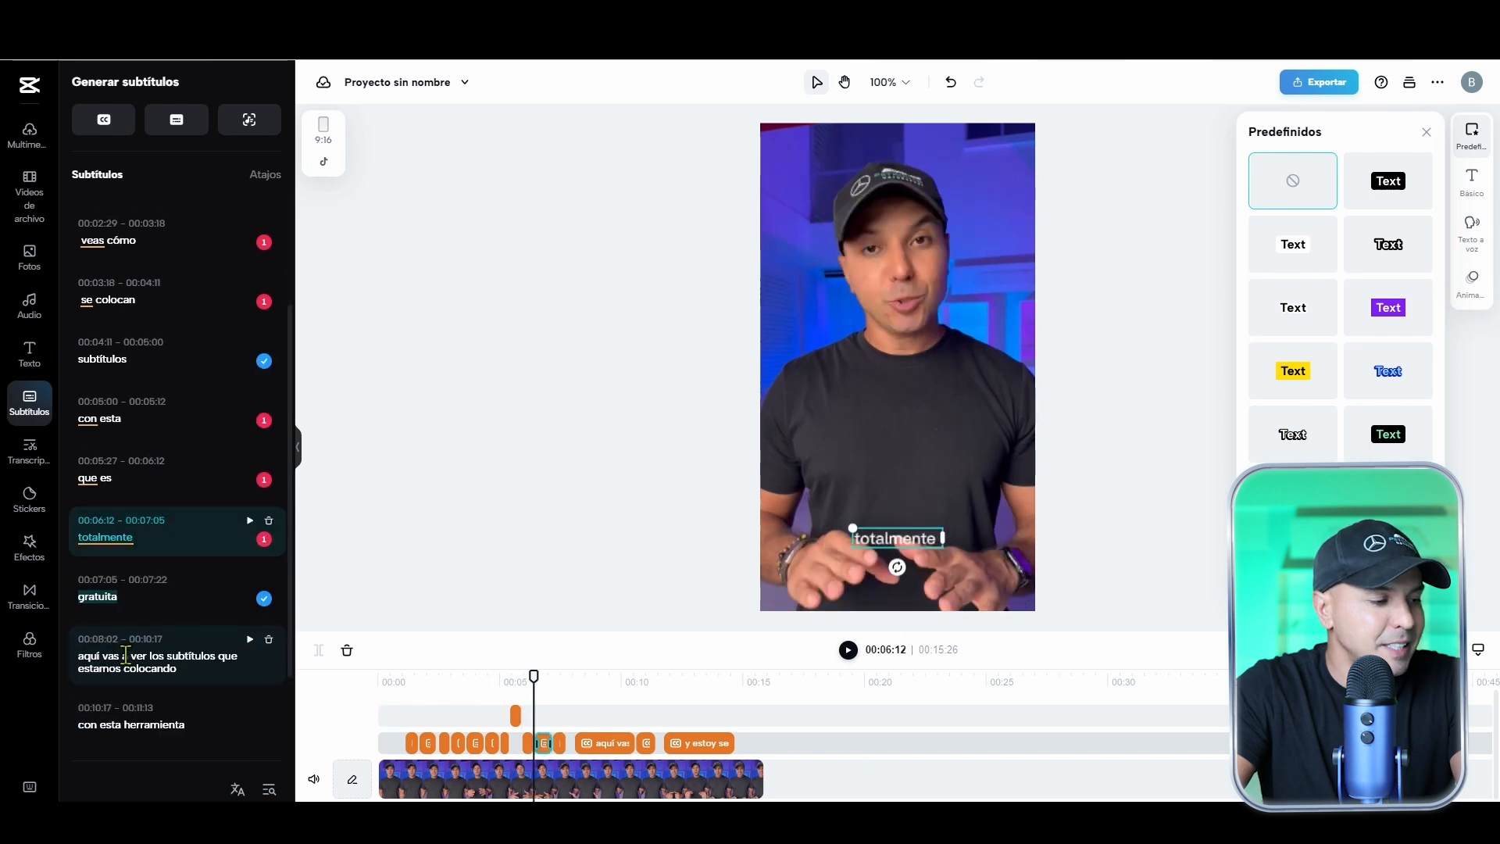
click(126, 655)
key(Return)
scroll(188, 669, down, 2)
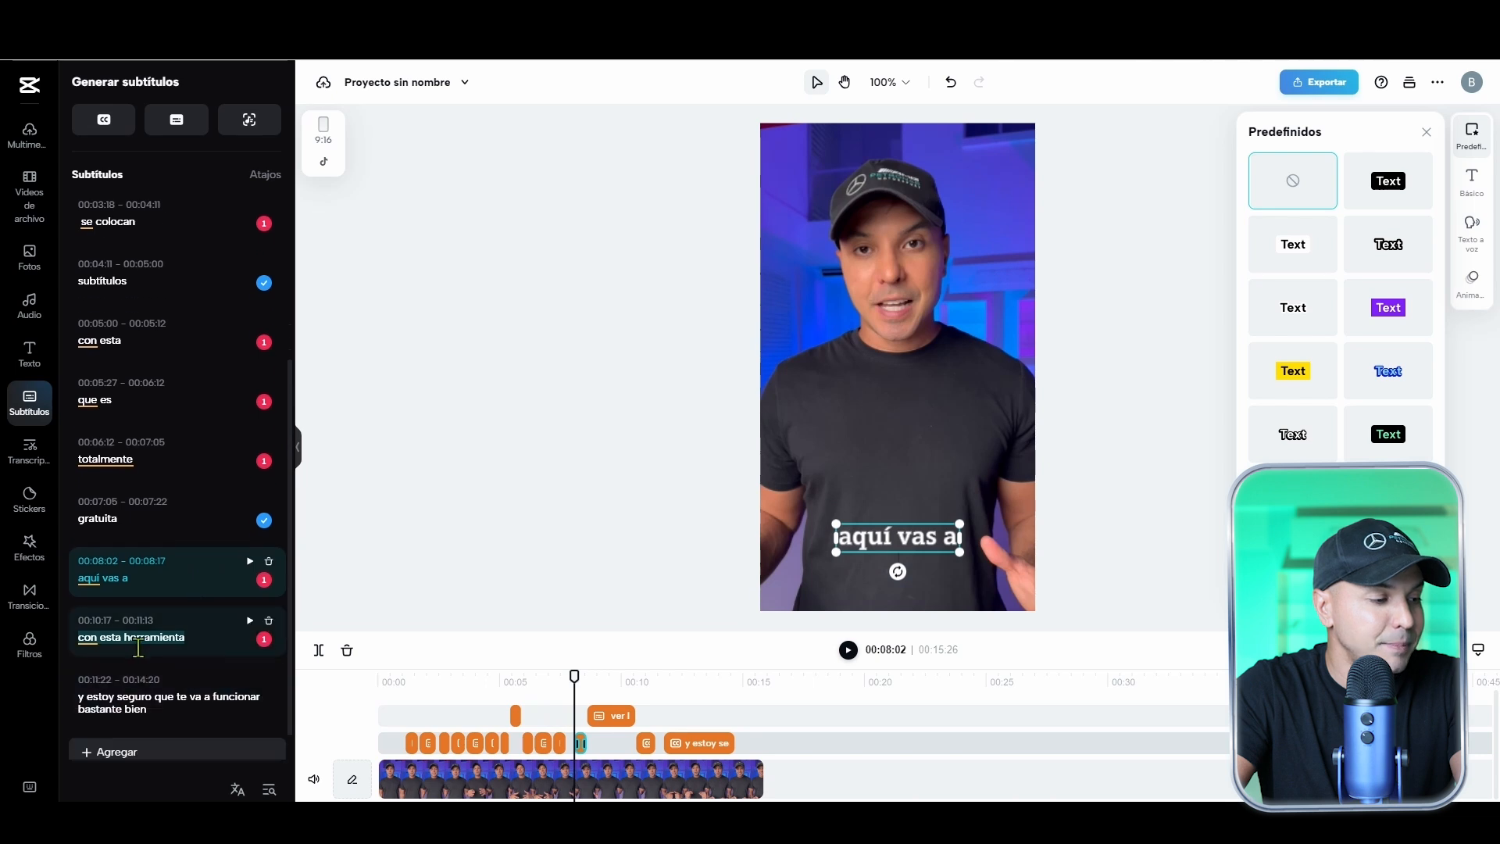
click(123, 639)
key(Return)
scroll(153, 647, down, 2)
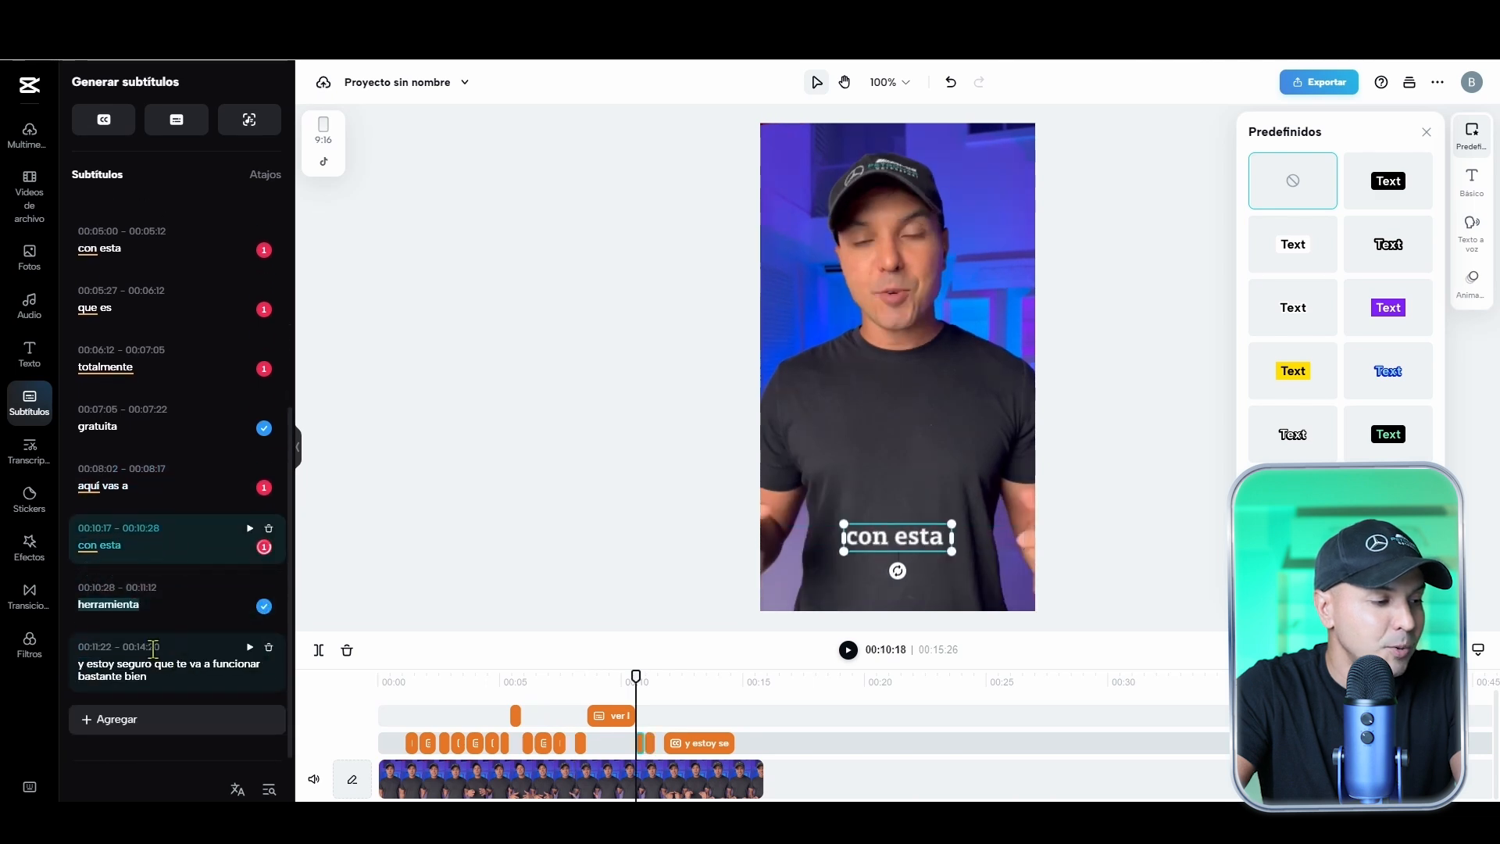
Split "y estoy" and "seguro" off the final subtitle as separate captions
click(116, 665)
key(Return)
scroll(149, 669, down, 1)
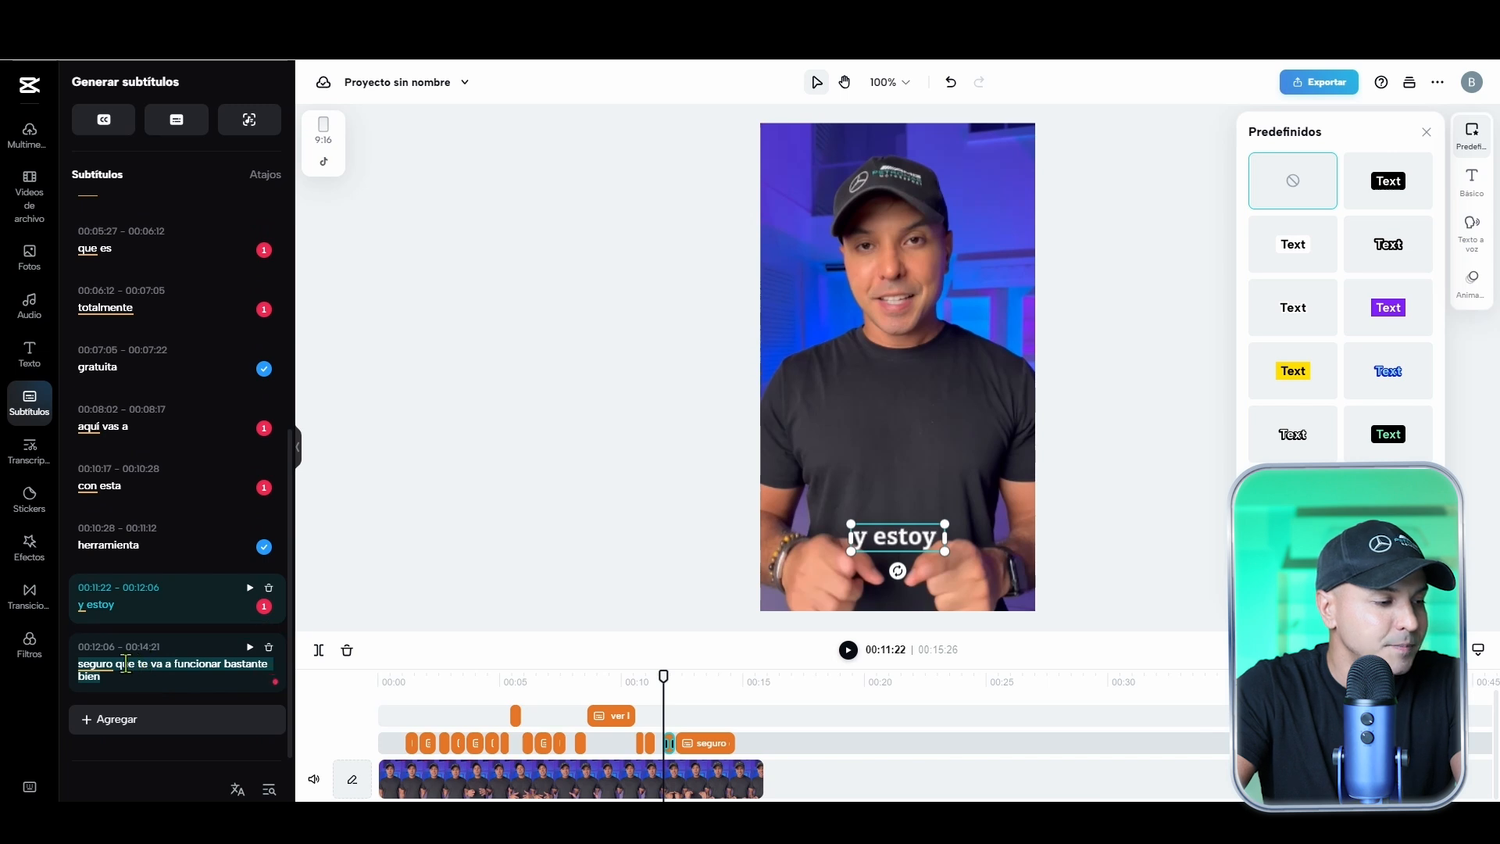
click(117, 663)
key(Return)
scroll(186, 672, down, 1)
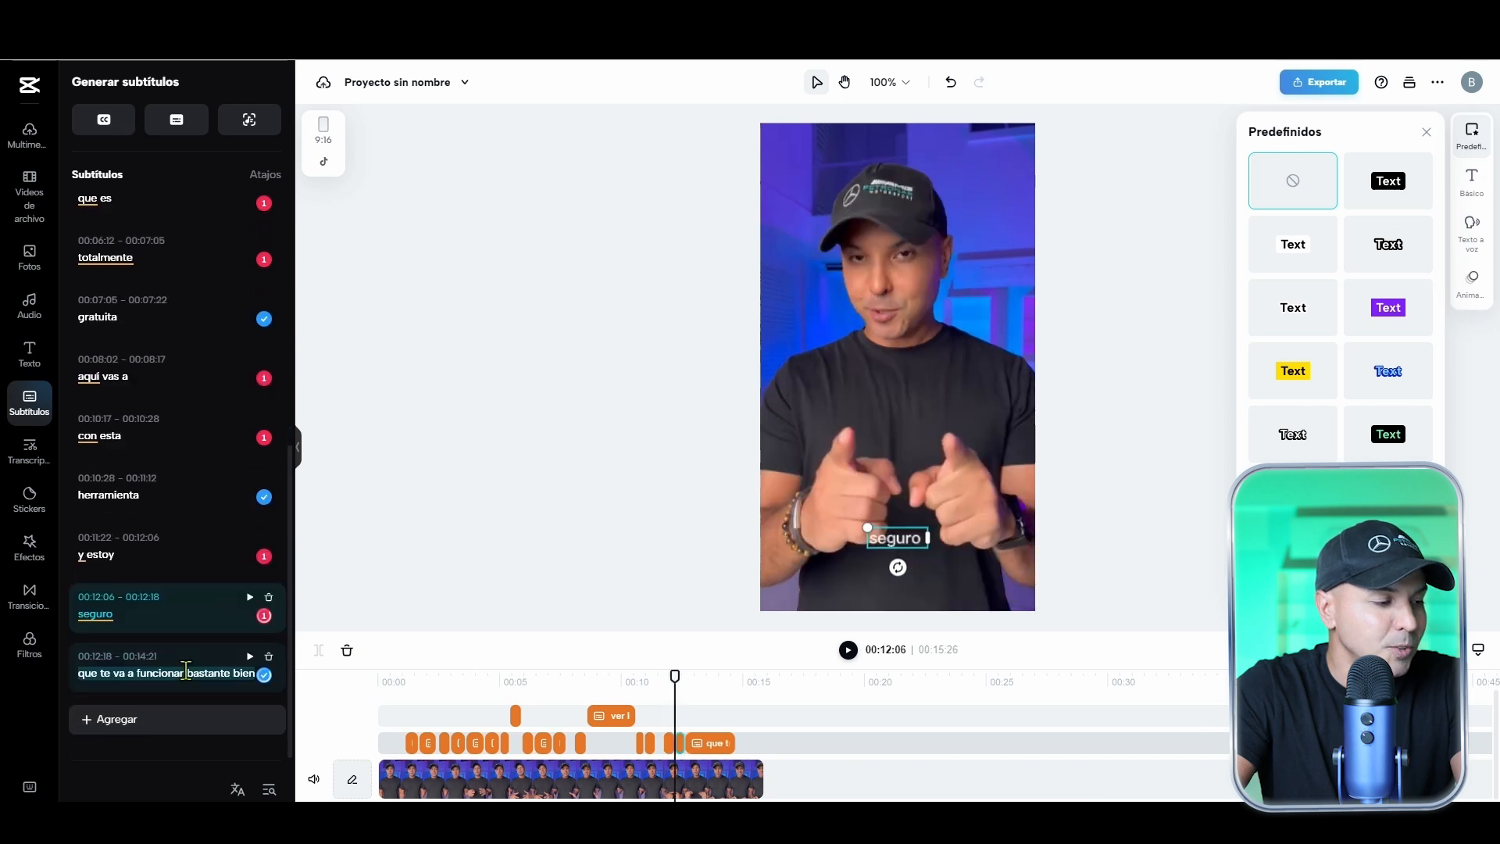
Split the remaining final subtitle into "que te va a", "funcionar" and "bastante bien"
click(138, 674)
key(Return)
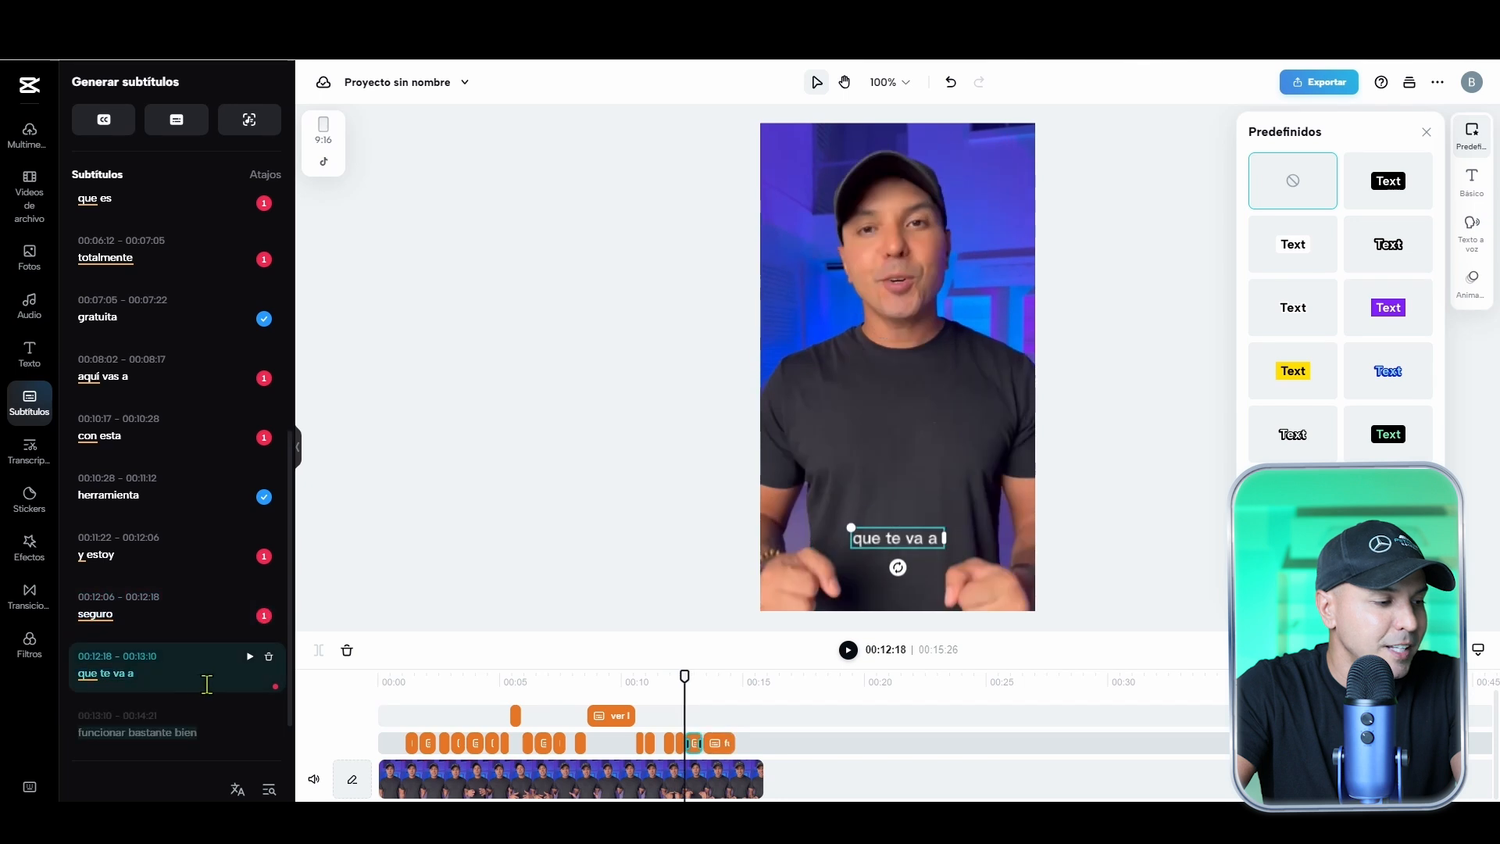
scroll(186, 677, down, 1)
click(125, 673)
key(Return)
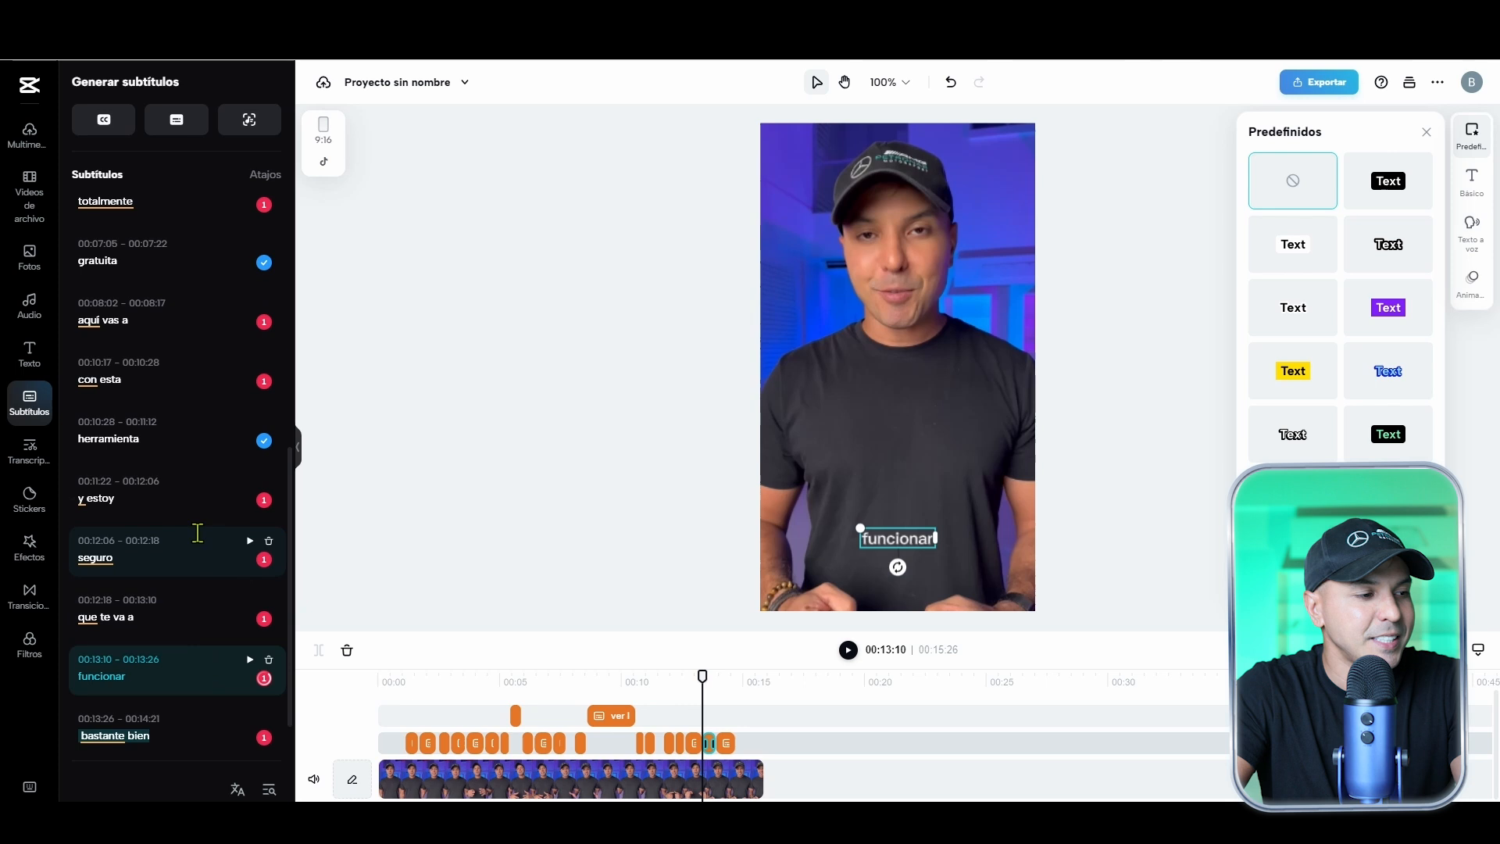
Review the split subtitles from the start of the list and preview the video around "herramienta" and "totalmente"
scroll(195, 429, up, 6)
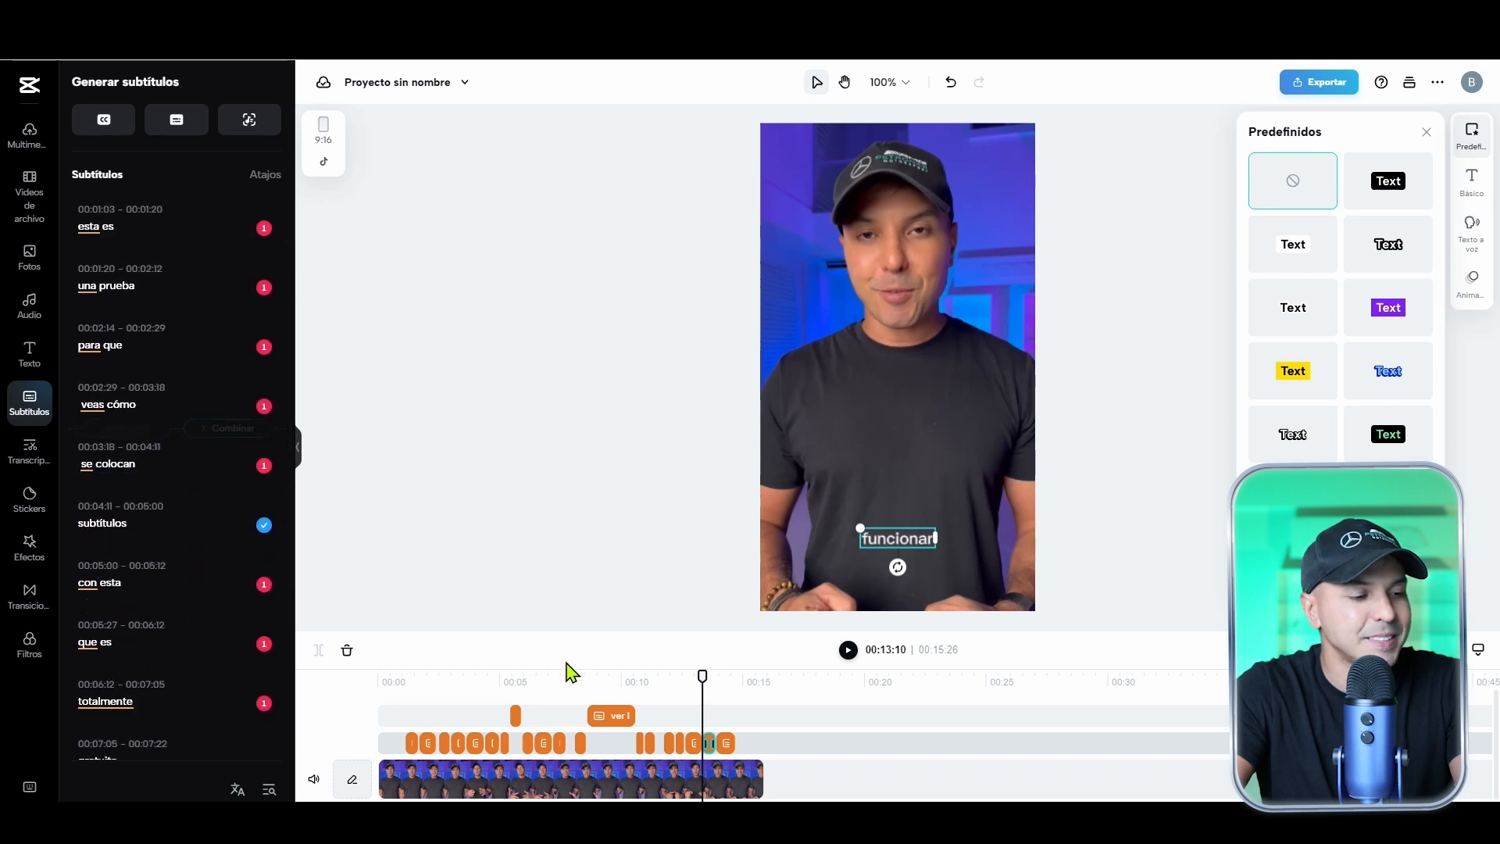
drag(473, 672, 512, 677)
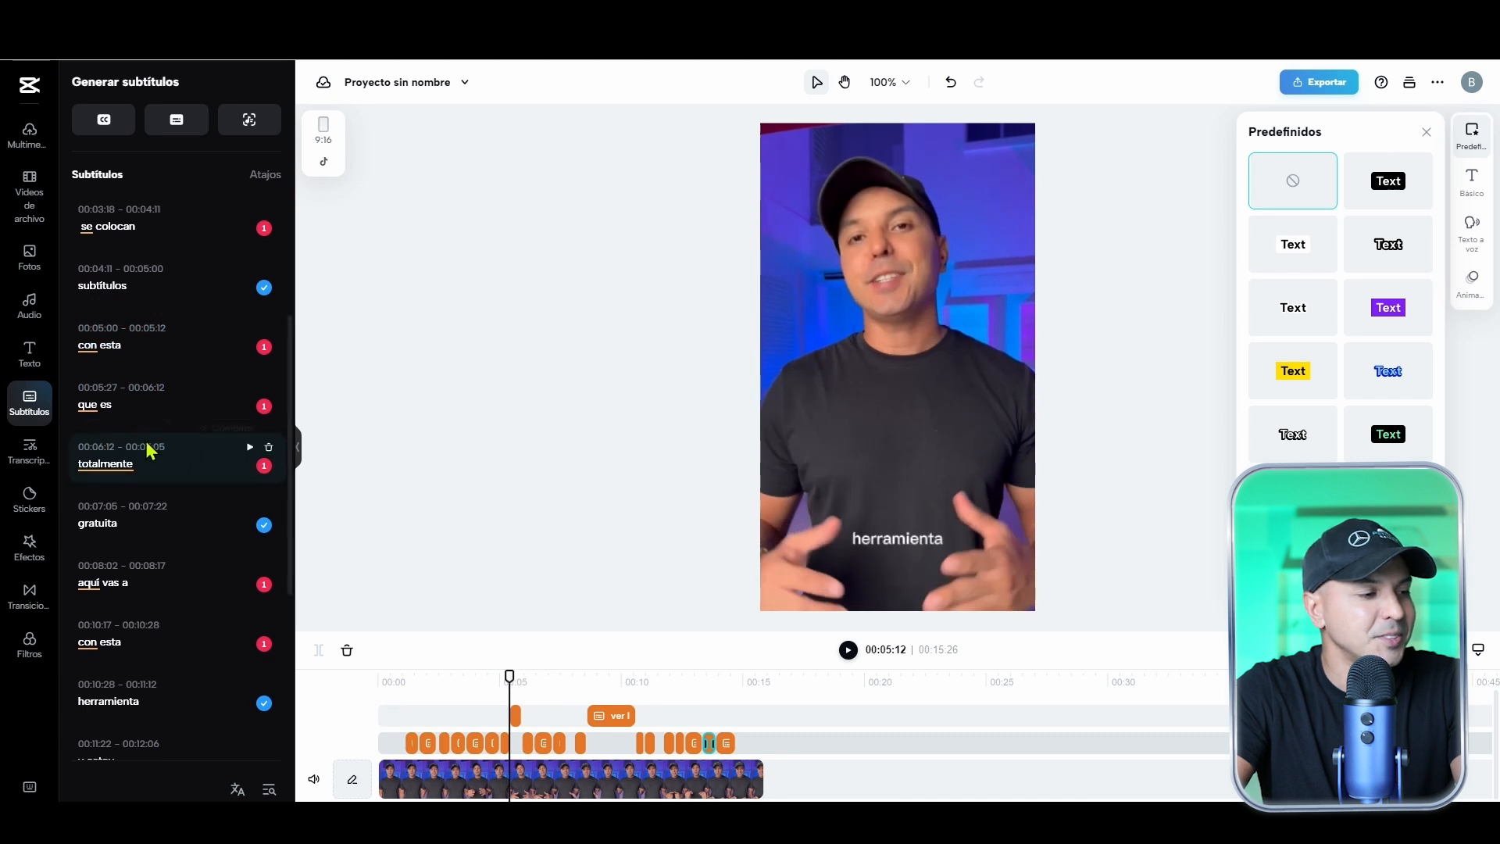
click(144, 469)
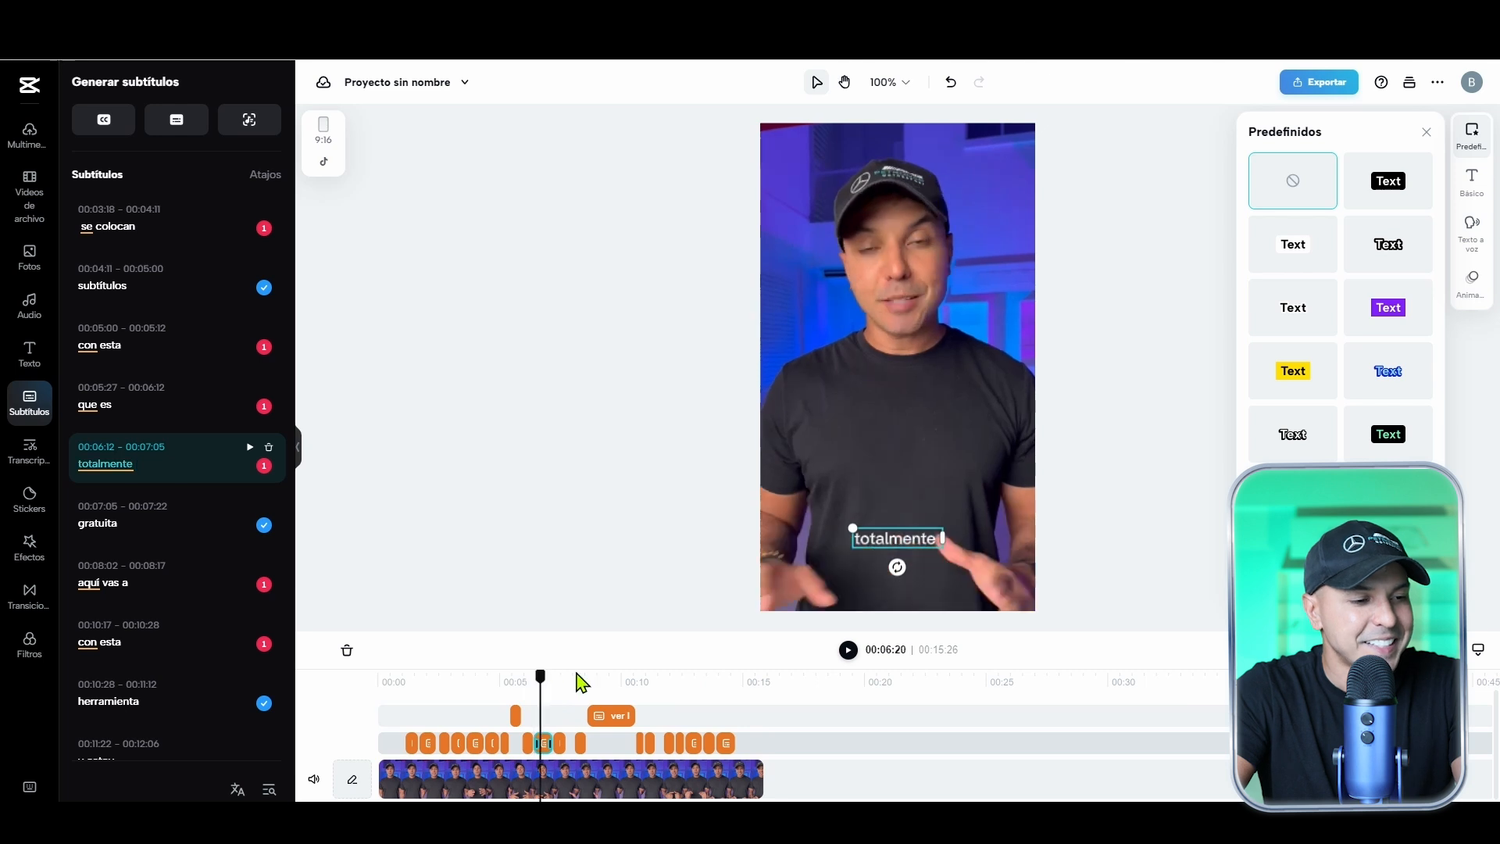
Split the timeline caption "ver los subtítulos que estamos colocando" at 00:09:18
click(621, 676)
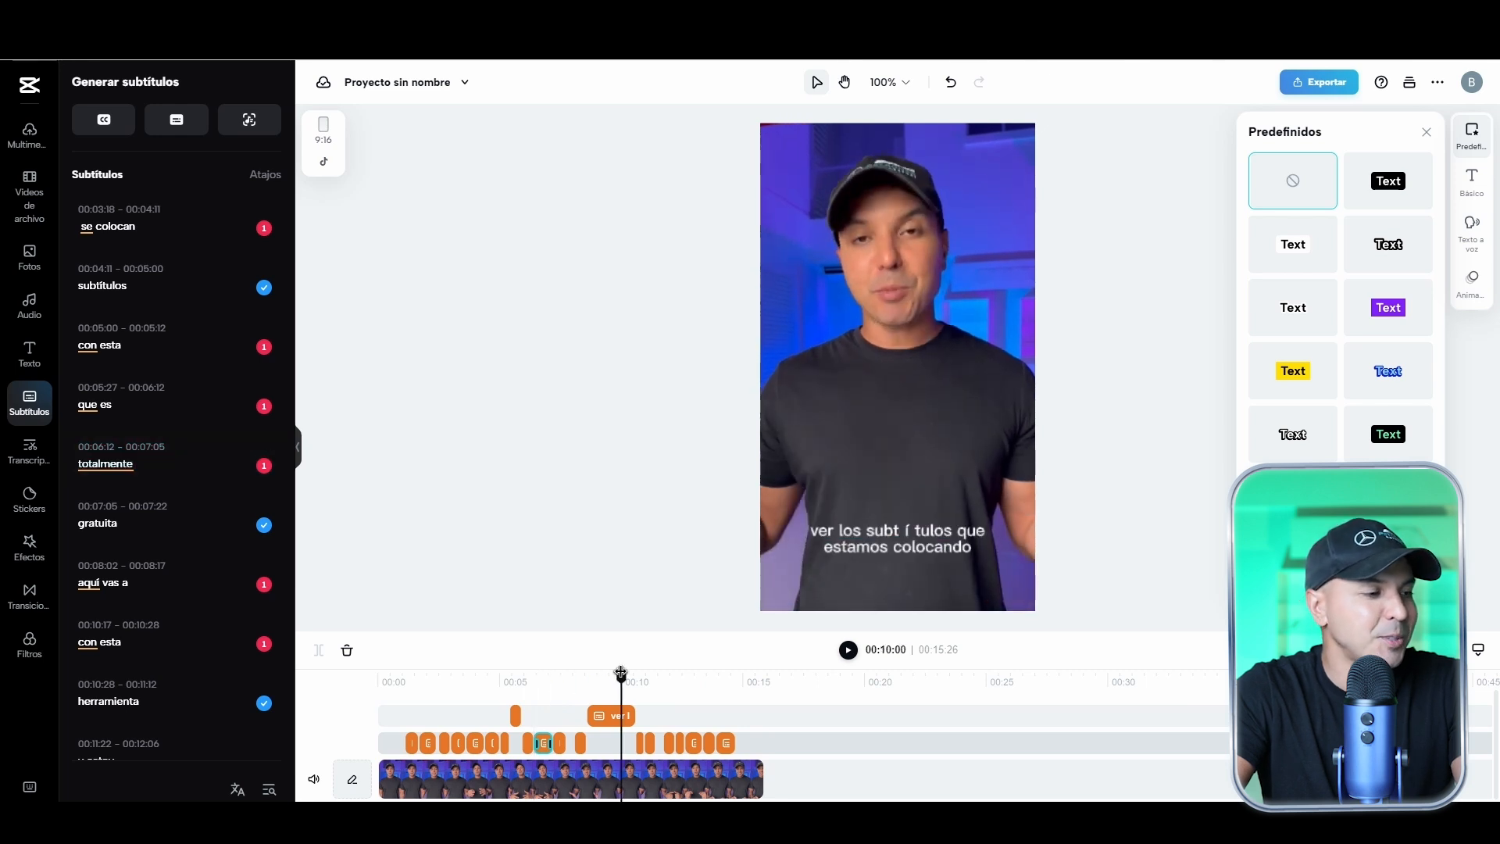
drag(622, 673, 612, 674)
click(618, 736)
click(621, 719)
key(ctrl+b)
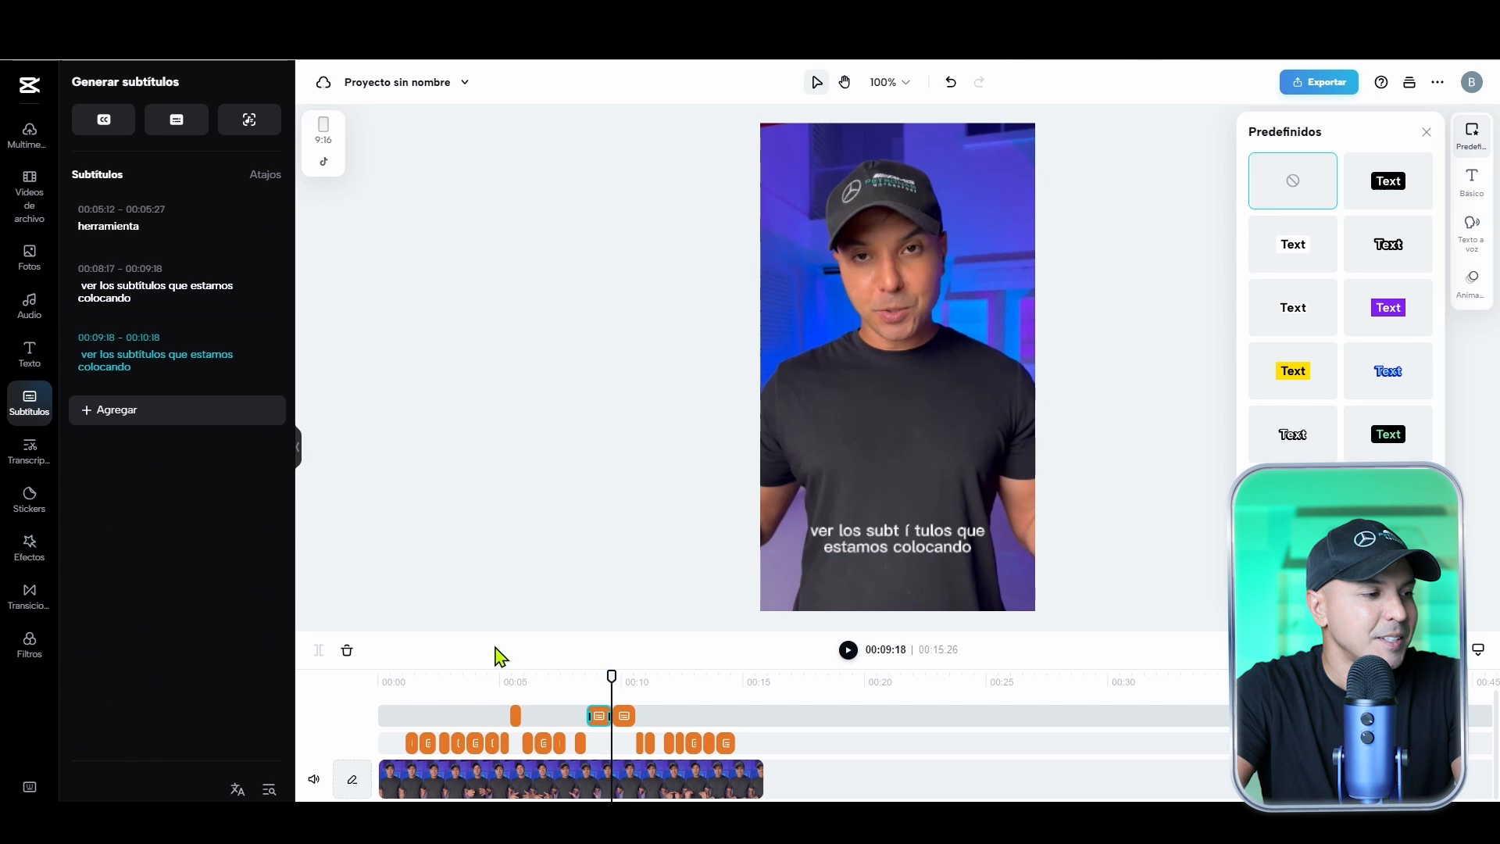
Split the 00:09:18 copy of the caption into "ver los", "subtítulos que", "estamos" and "colocando"
click(119, 353)
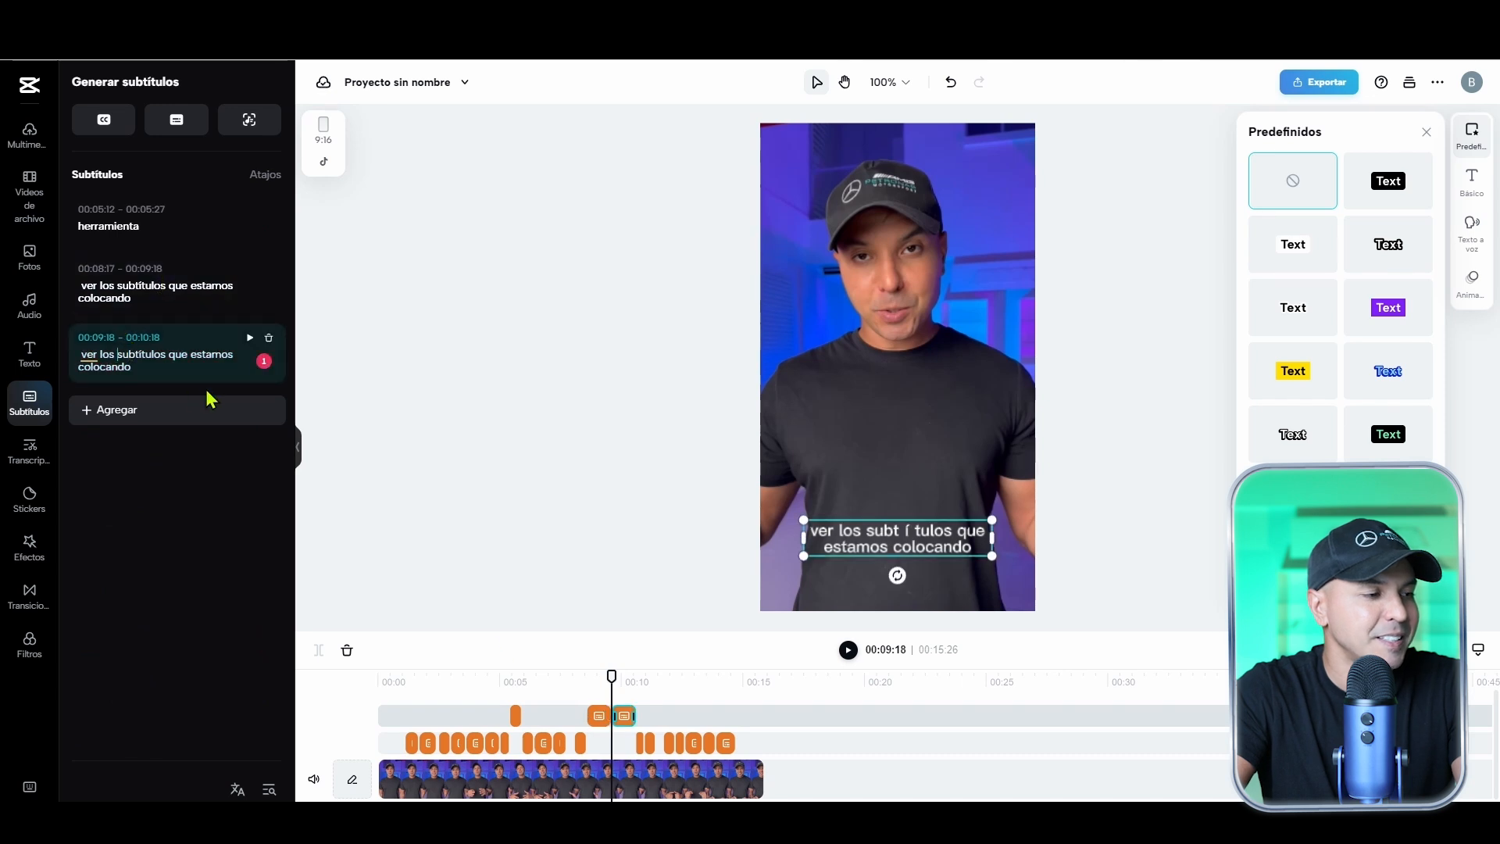
key(Return)
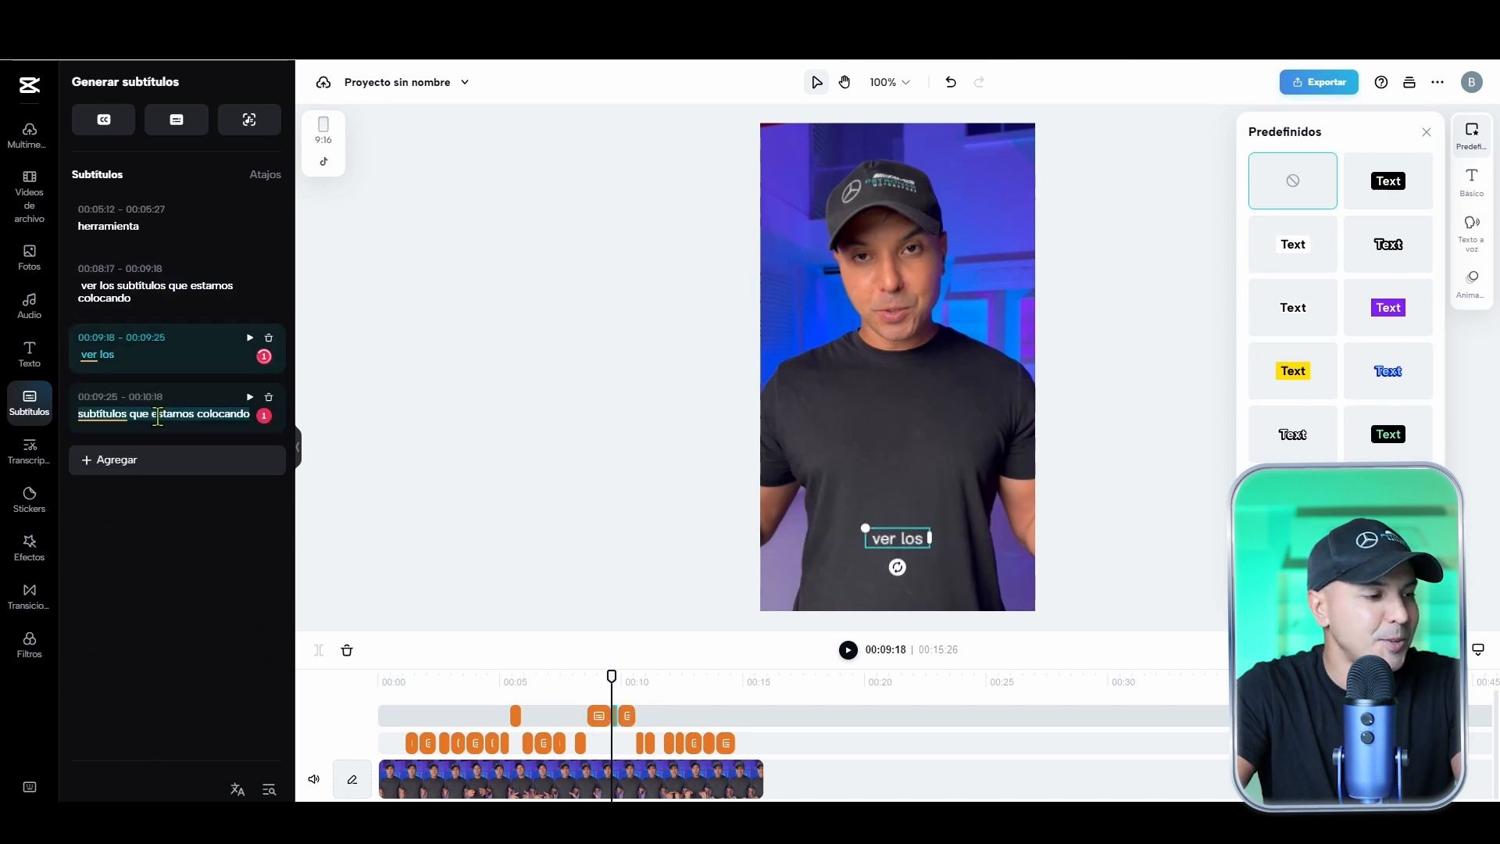
click(152, 414)
key(Return)
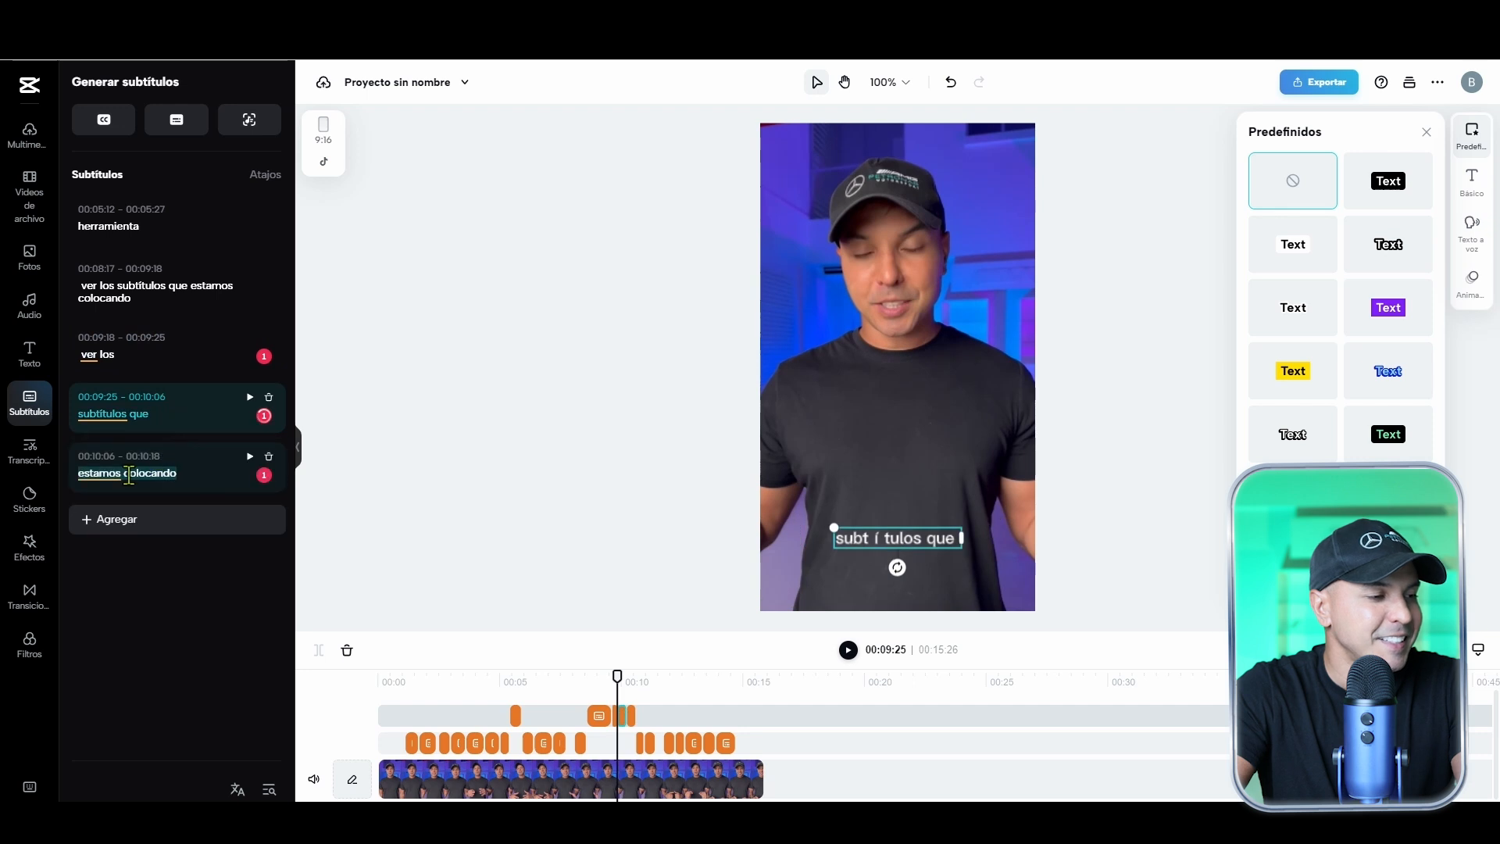
click(127, 473)
key(Return)
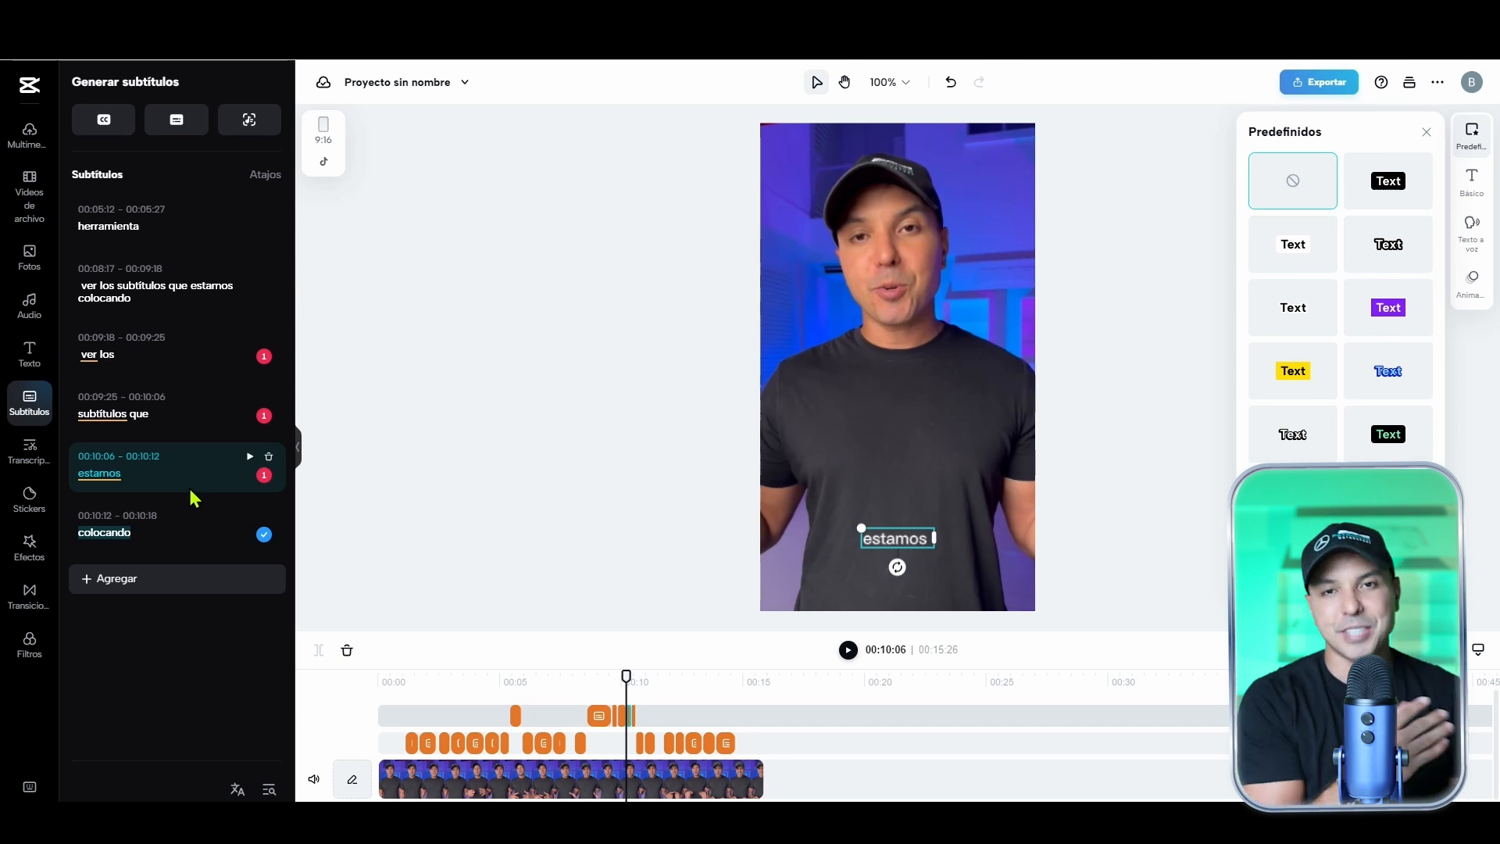
Split the 00:08:17 copy of the caption into "ver los subtítulos", "que estamos" and "colocando"
click(171, 291)
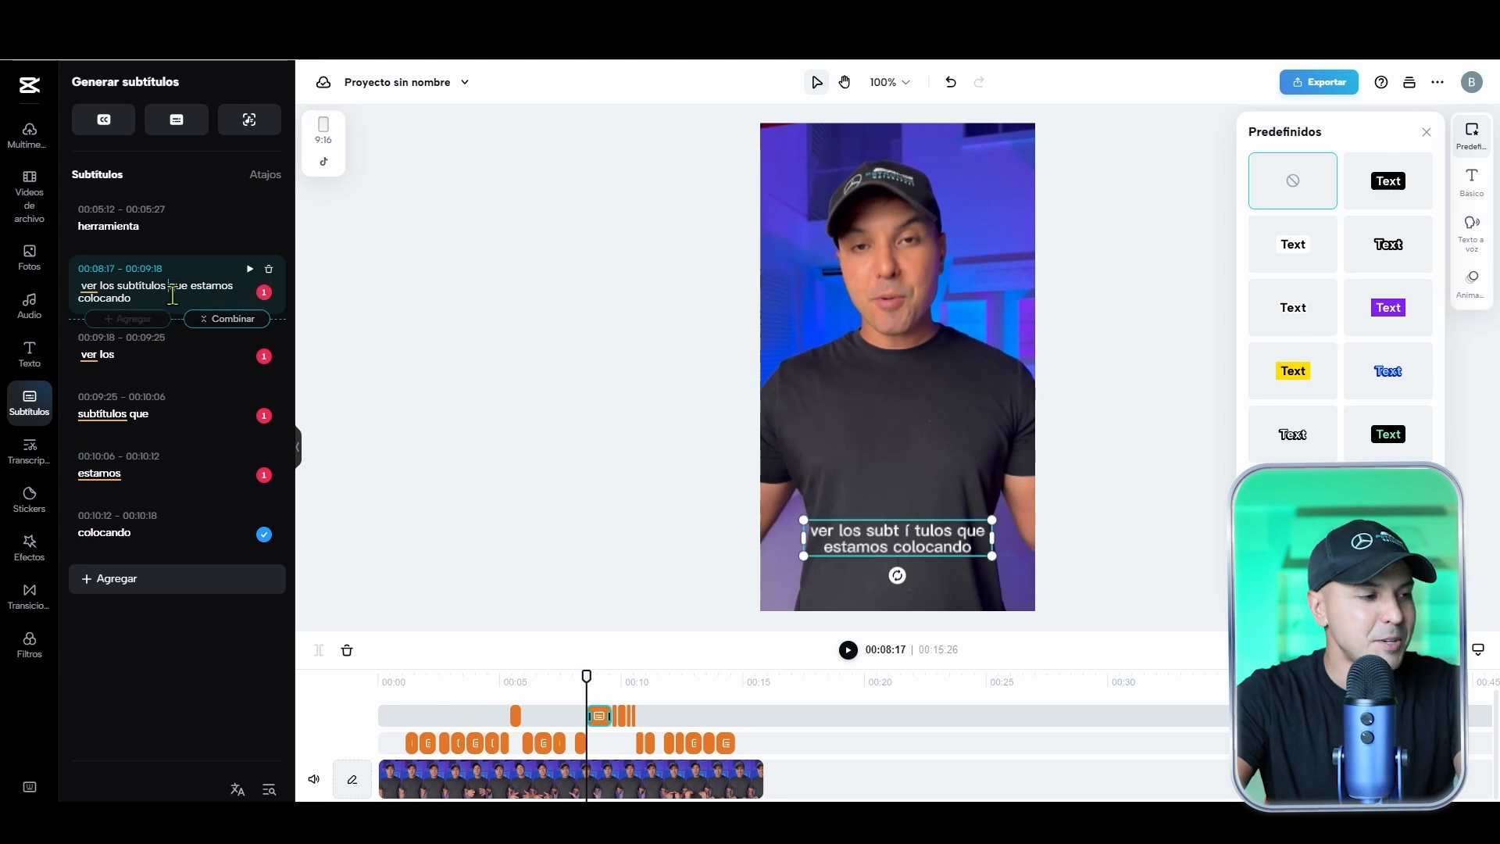
key(Return)
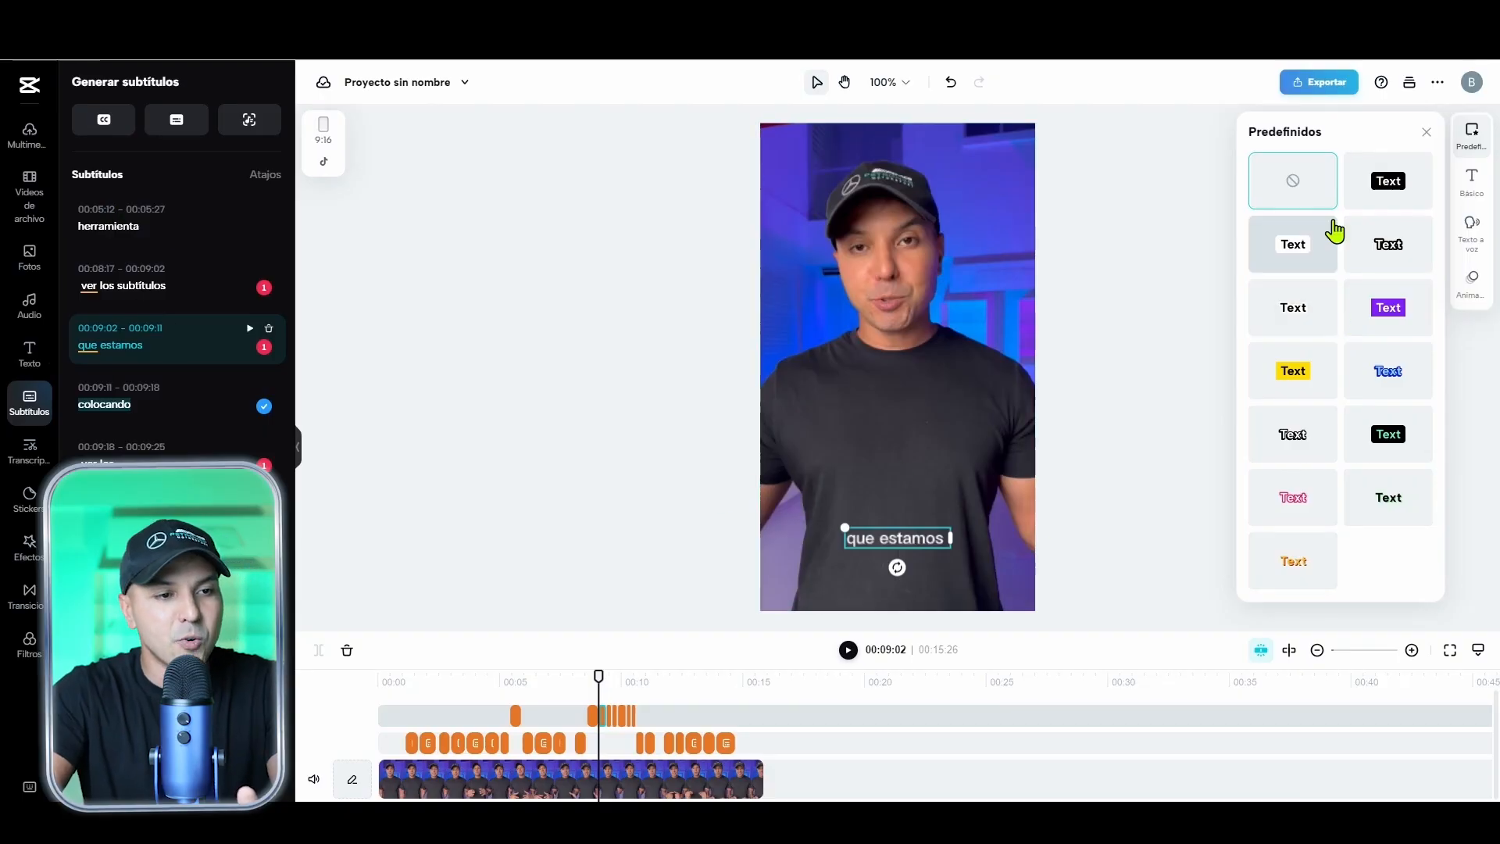
Try several text presets on the subtitles and apply the one with black text on a yellow background
click(1296, 374)
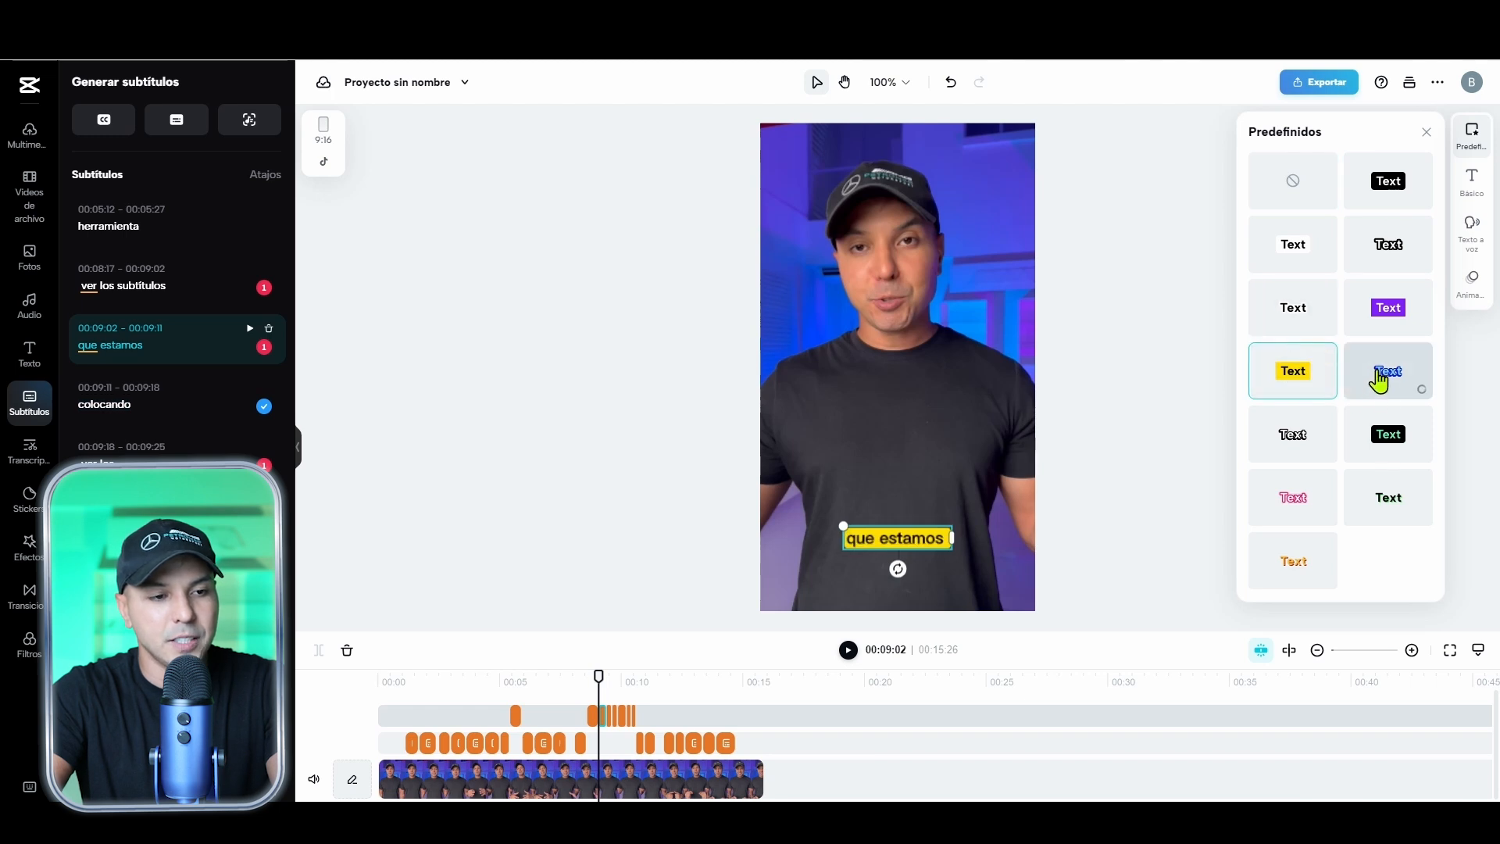
click(1291, 520)
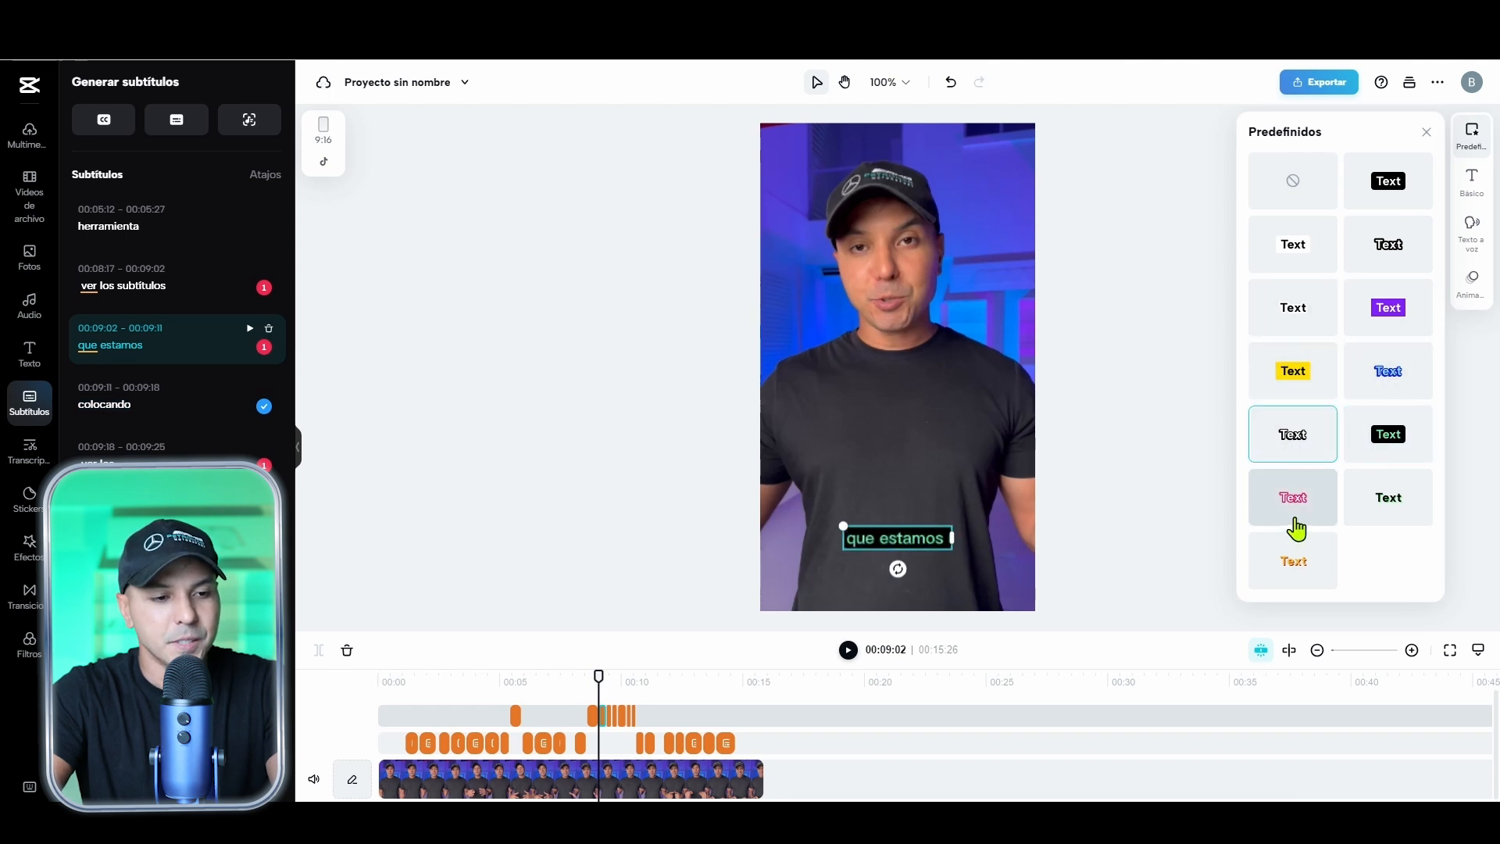
click(1370, 508)
click(1286, 391)
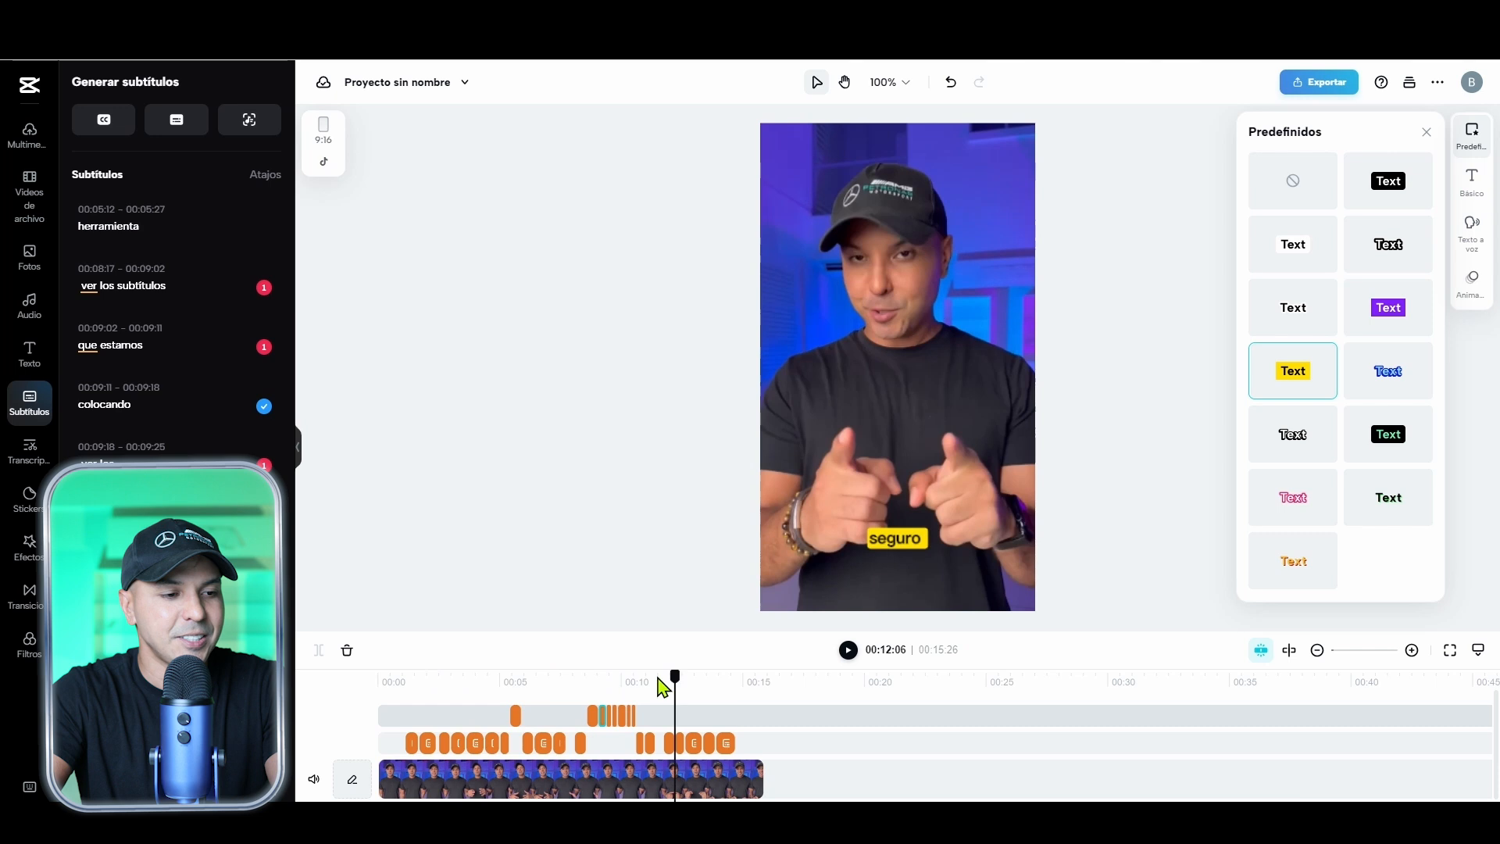
Preview the restyled subtitles at 00:03:18 and 00:01:03, with the presets and the floating panel tip closed
click(467, 681)
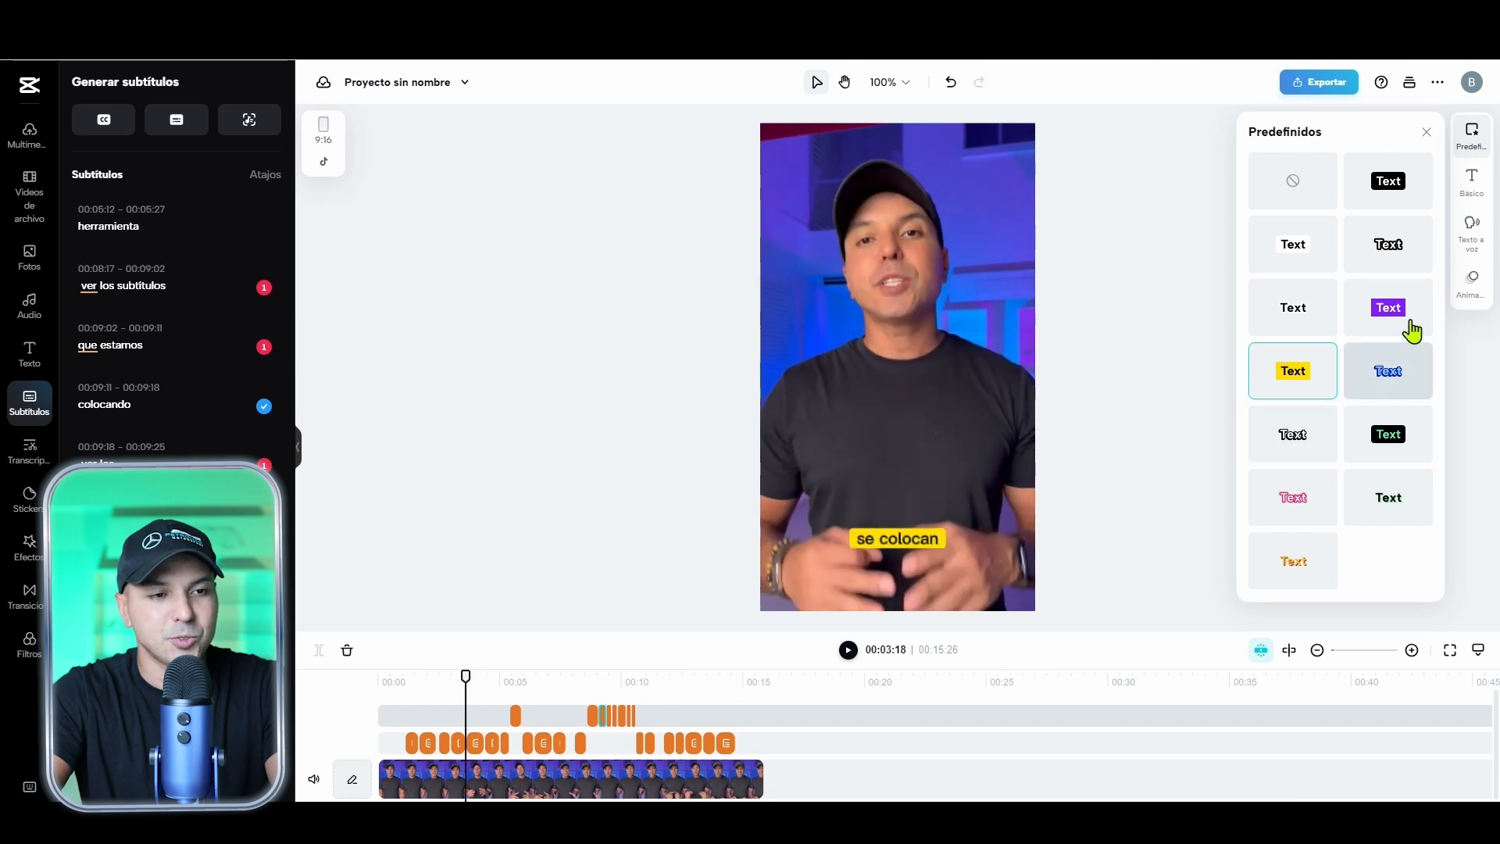
click(1427, 133)
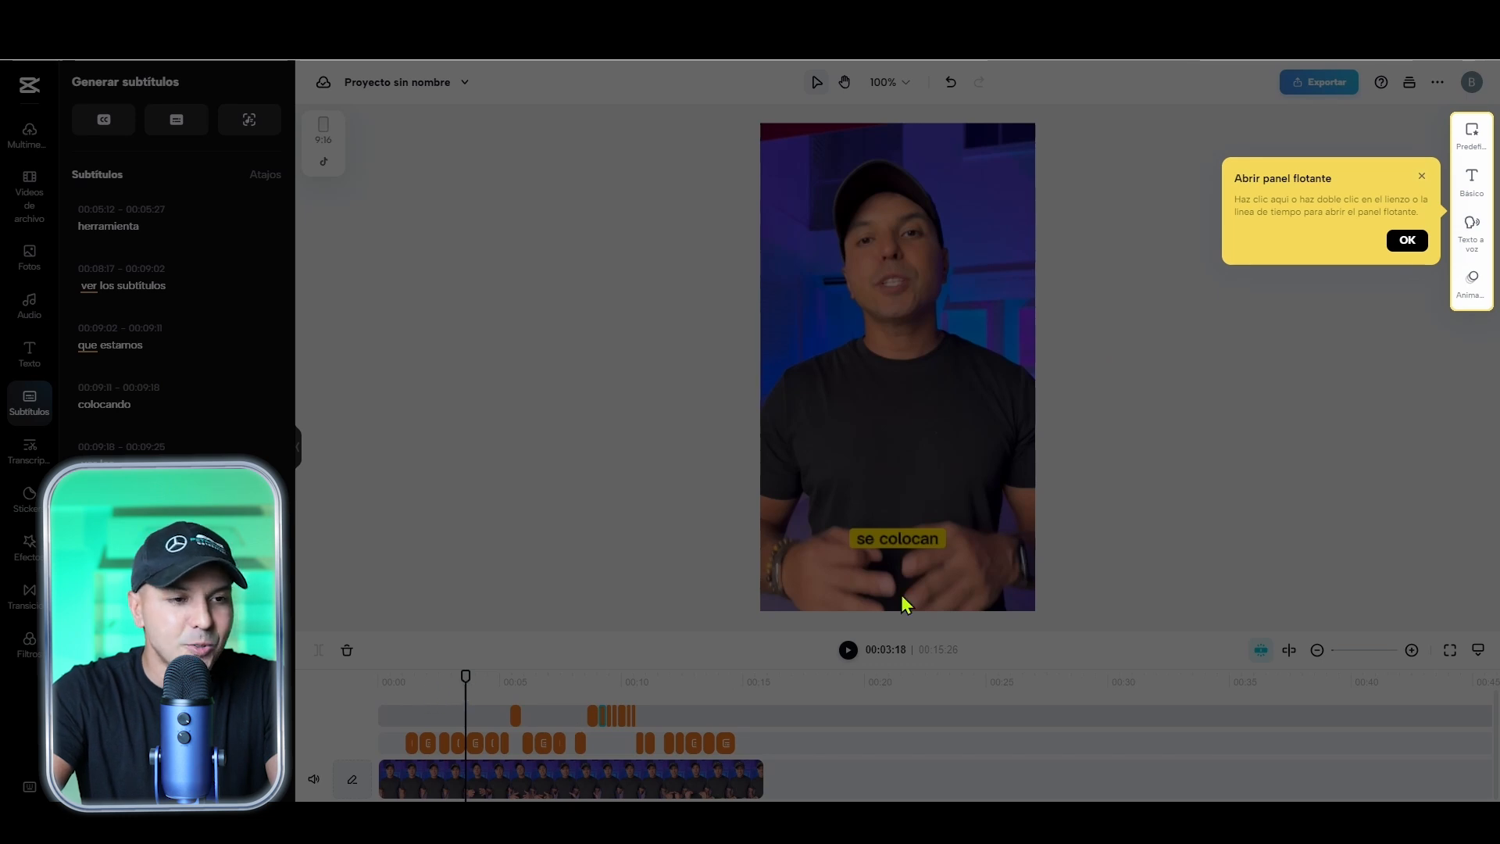
click(1408, 241)
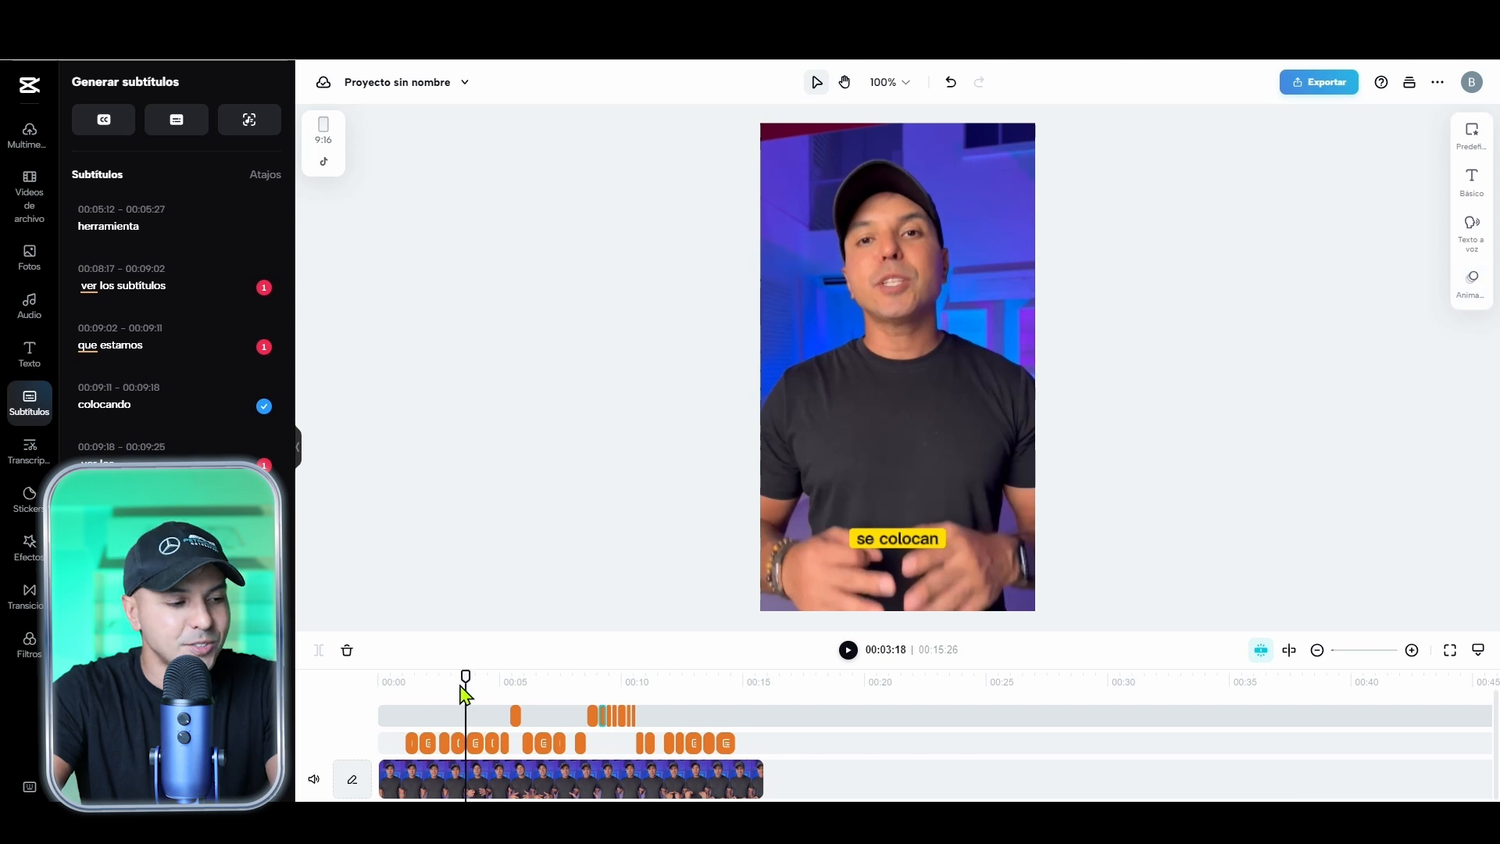
mouse_move(404, 689)
mouse_down()
mouse_move(419, 686)
mouse_move(405, 687)
mouse_up()
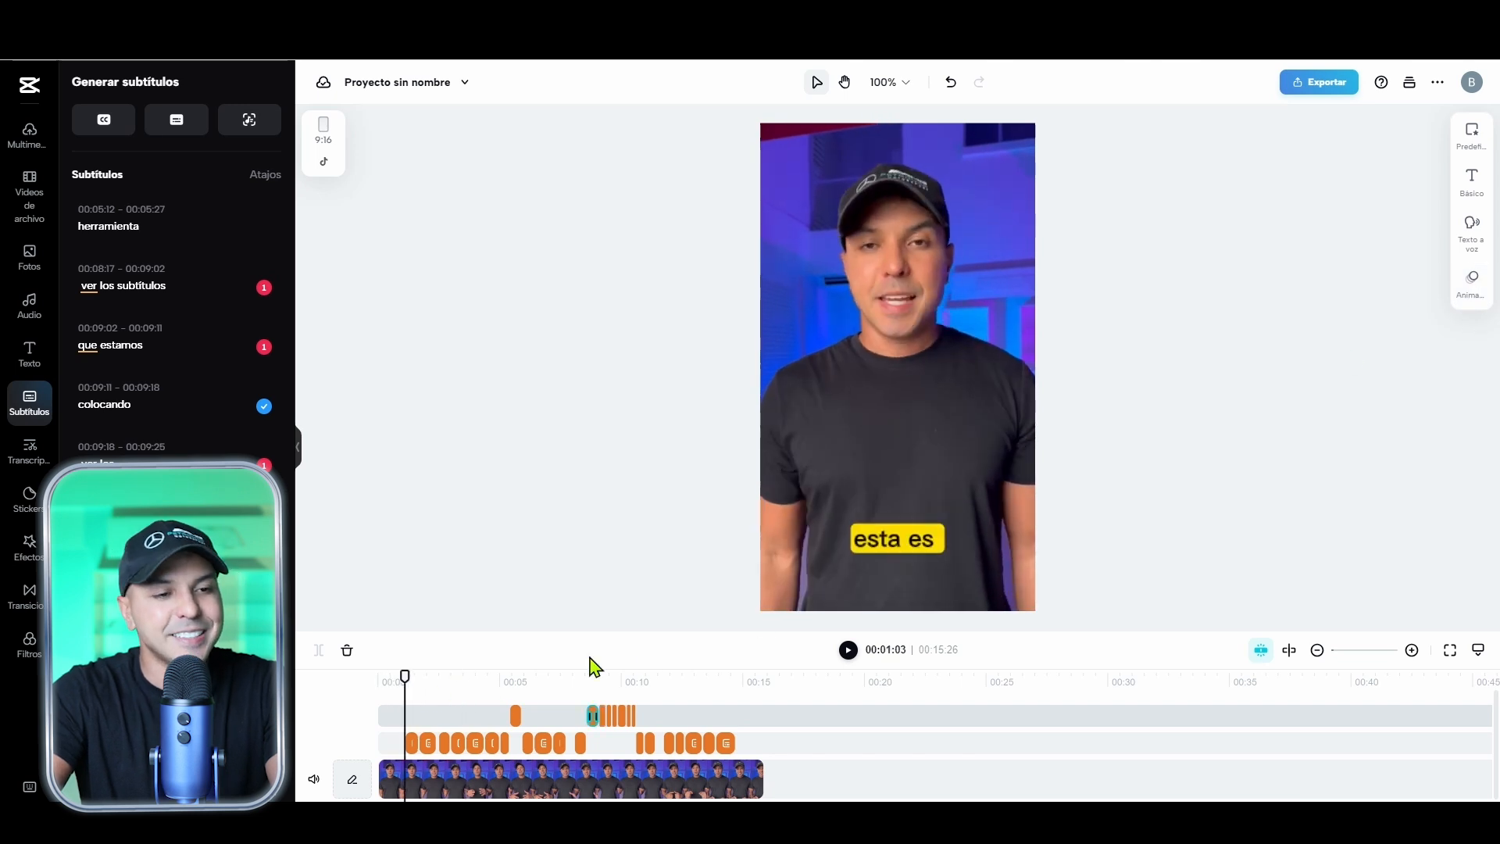
Try the Reflejo exit animation on the selected caption near 00:09 and replace it with the "Bajar desliz…" exit animation
click(1462, 302)
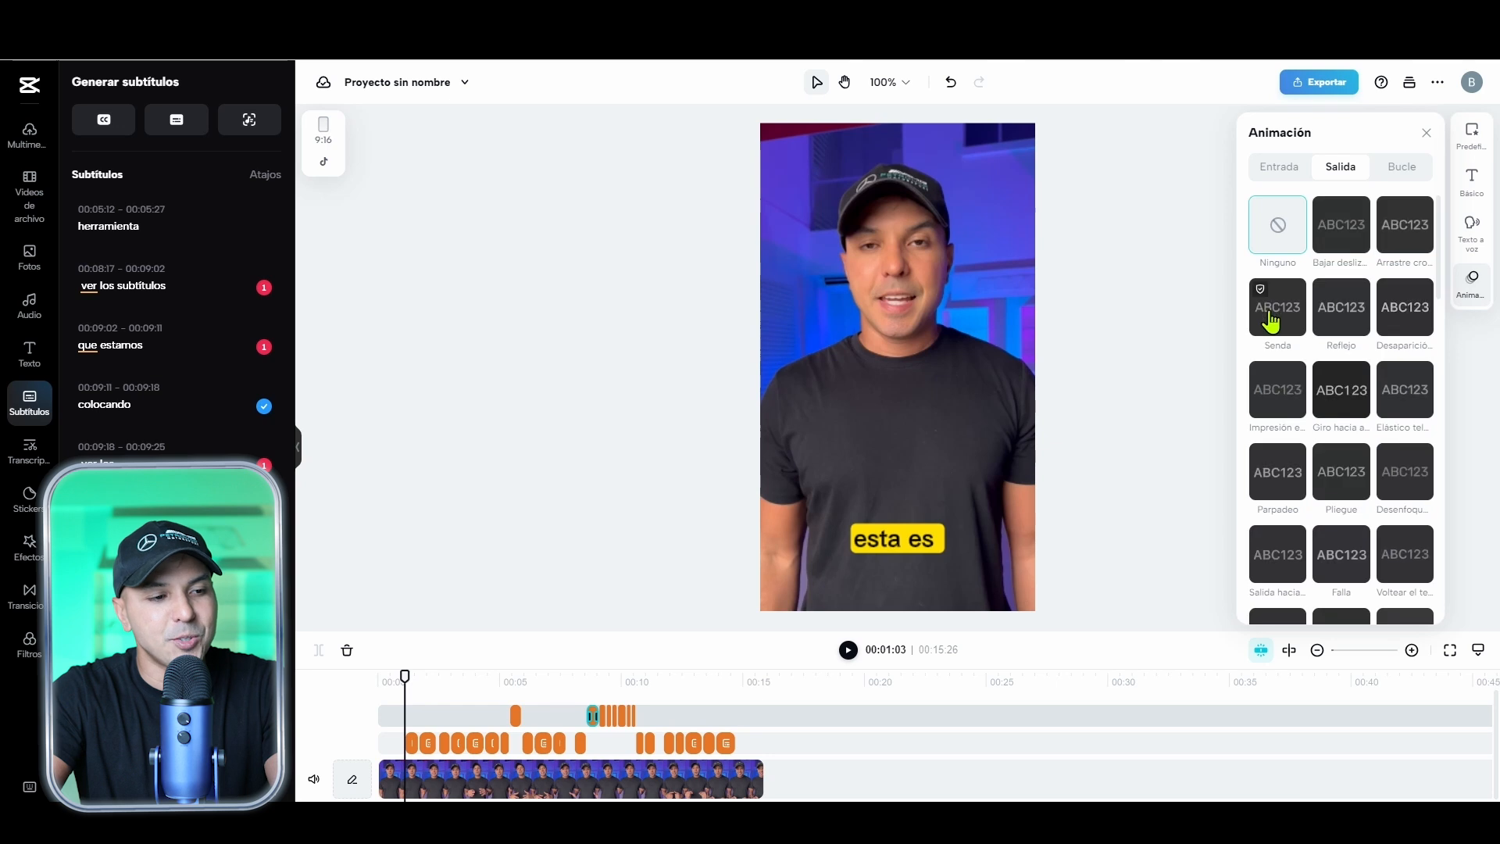
click(1356, 314)
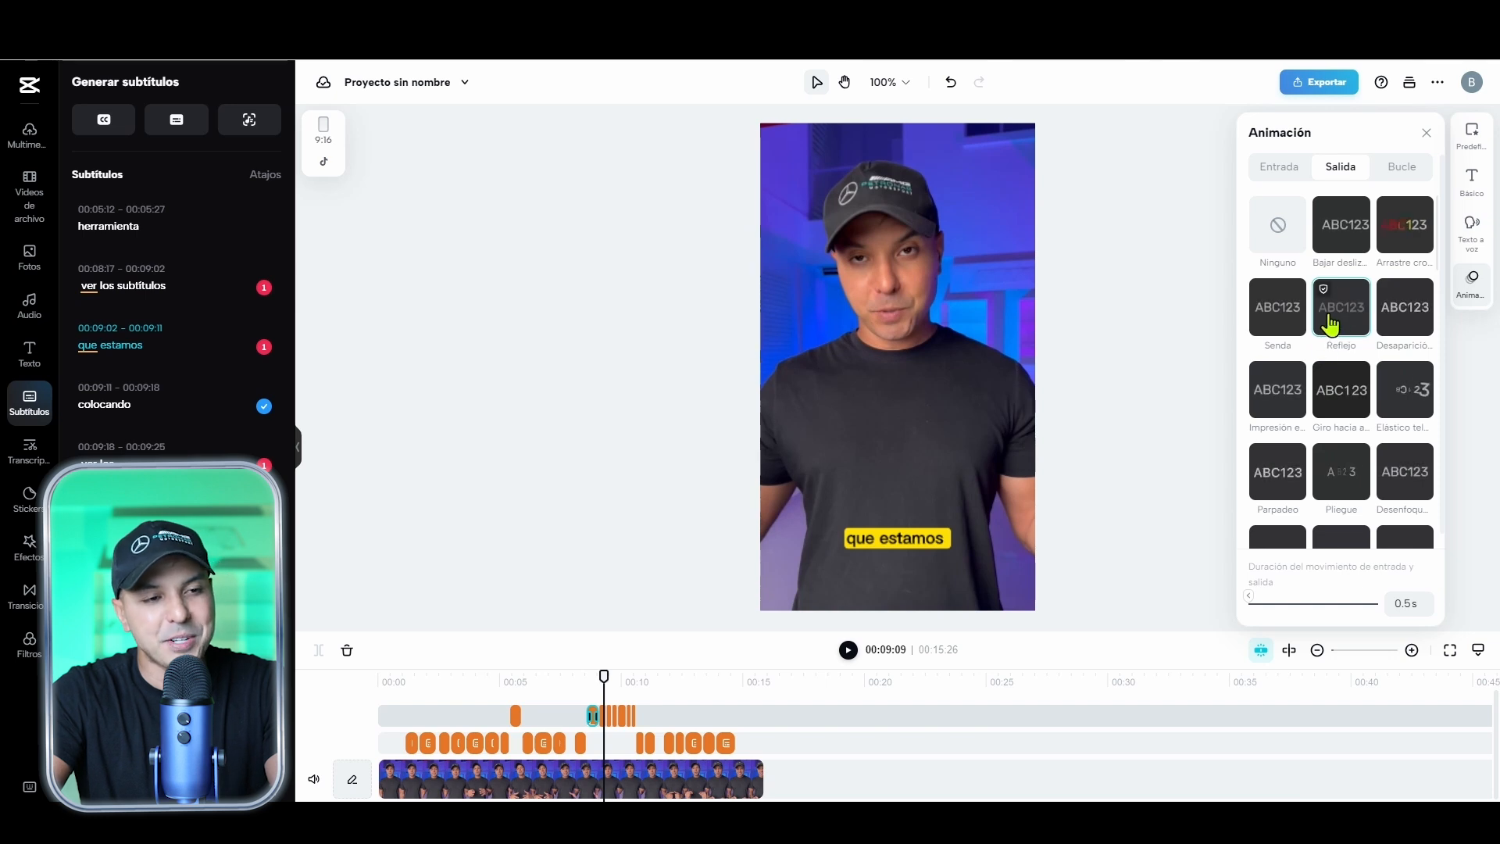
click(1346, 236)
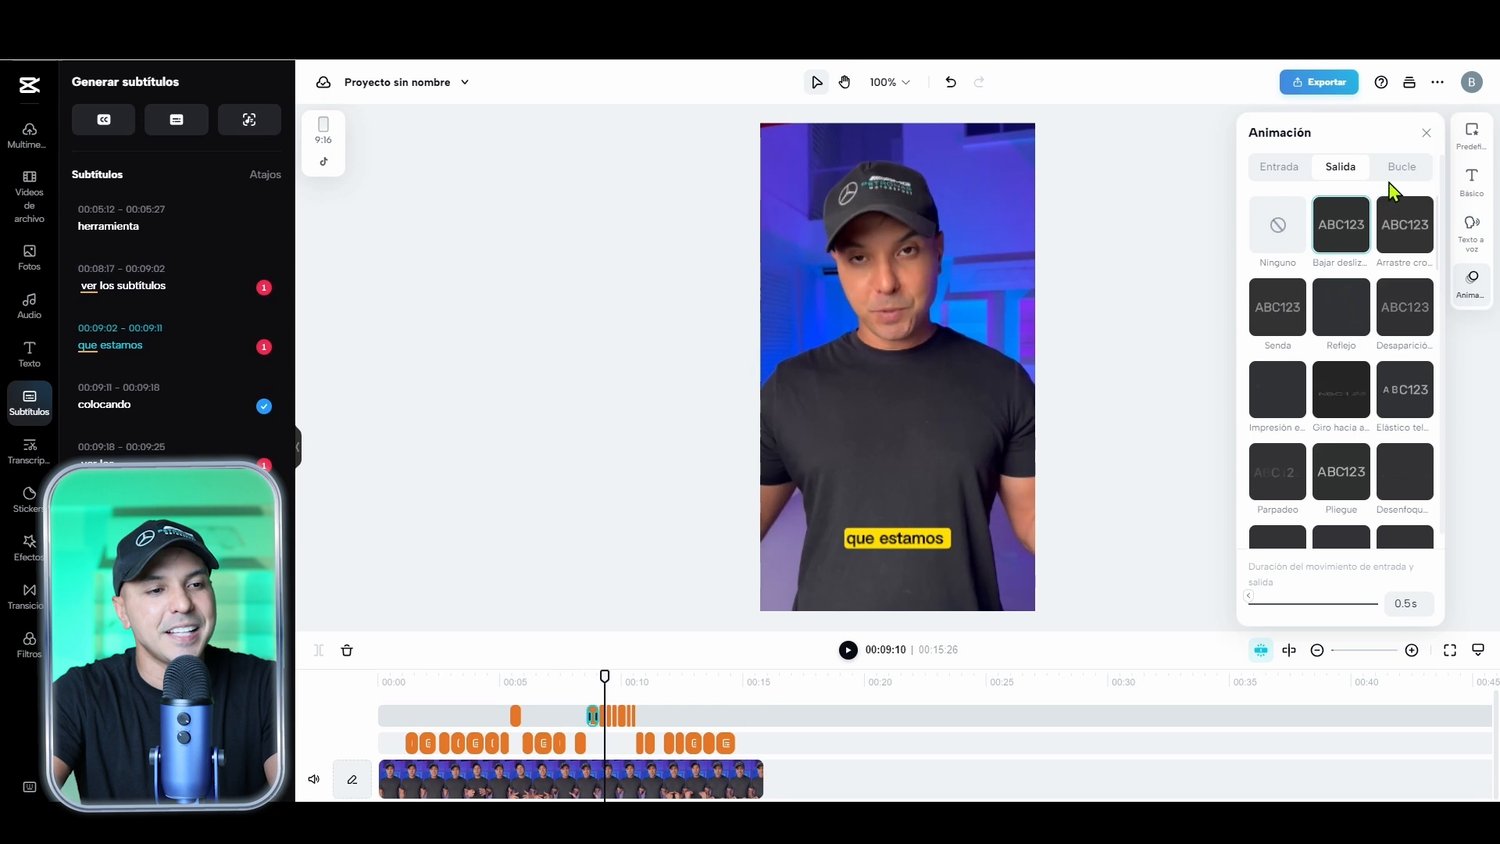
click(1280, 173)
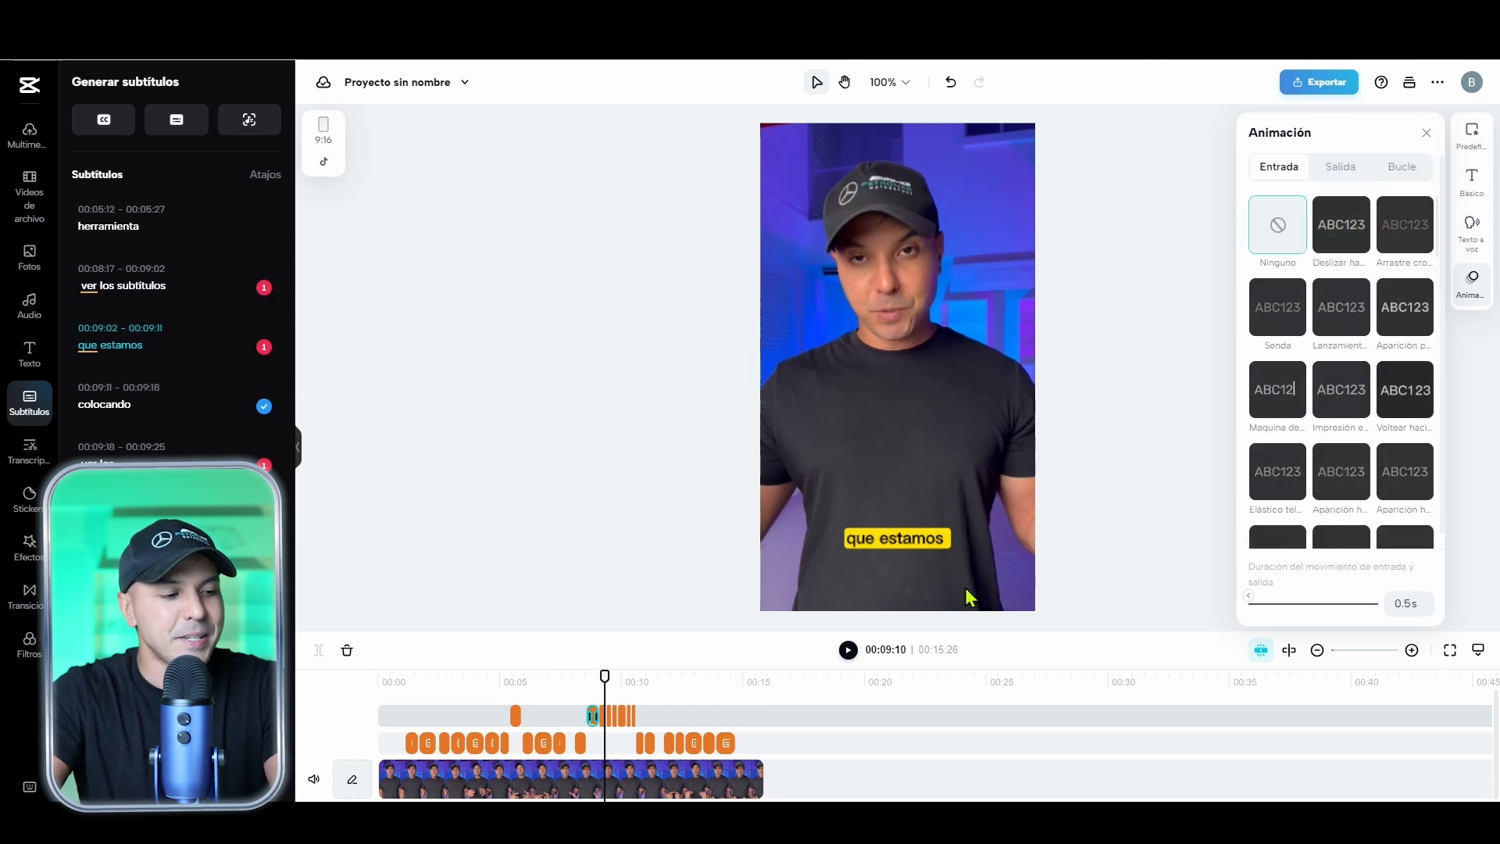
mouse_move(603, 678)
mouse_down()
mouse_move(386, 678)
mouse_move(750, 677)
mouse_move(599, 677)
mouse_up()
click(1484, 439)
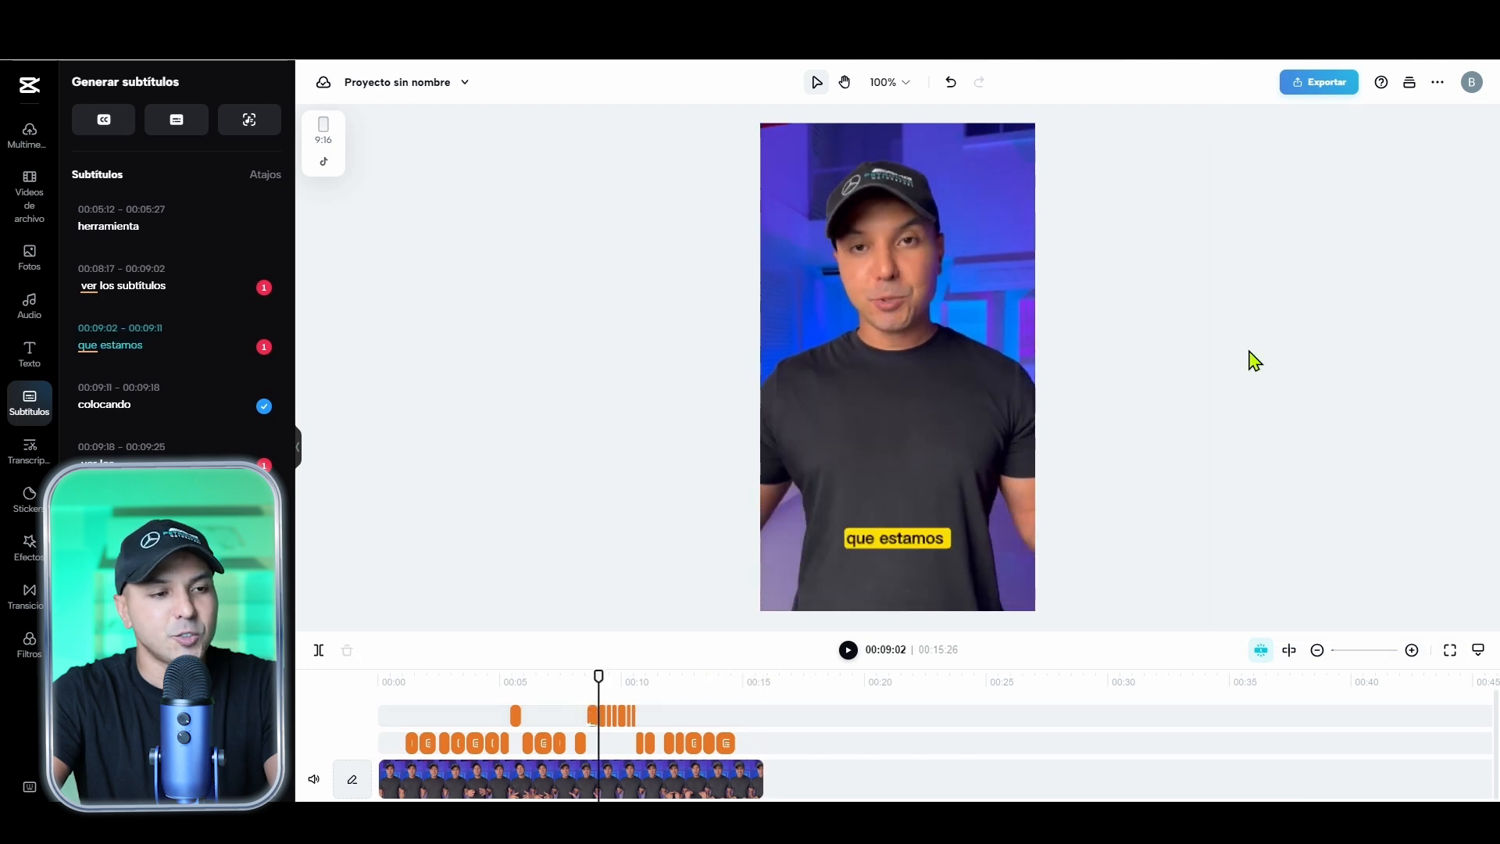
Return the playhead to the start, choose the export resolution and export the video
drag(600, 675, 361, 691)
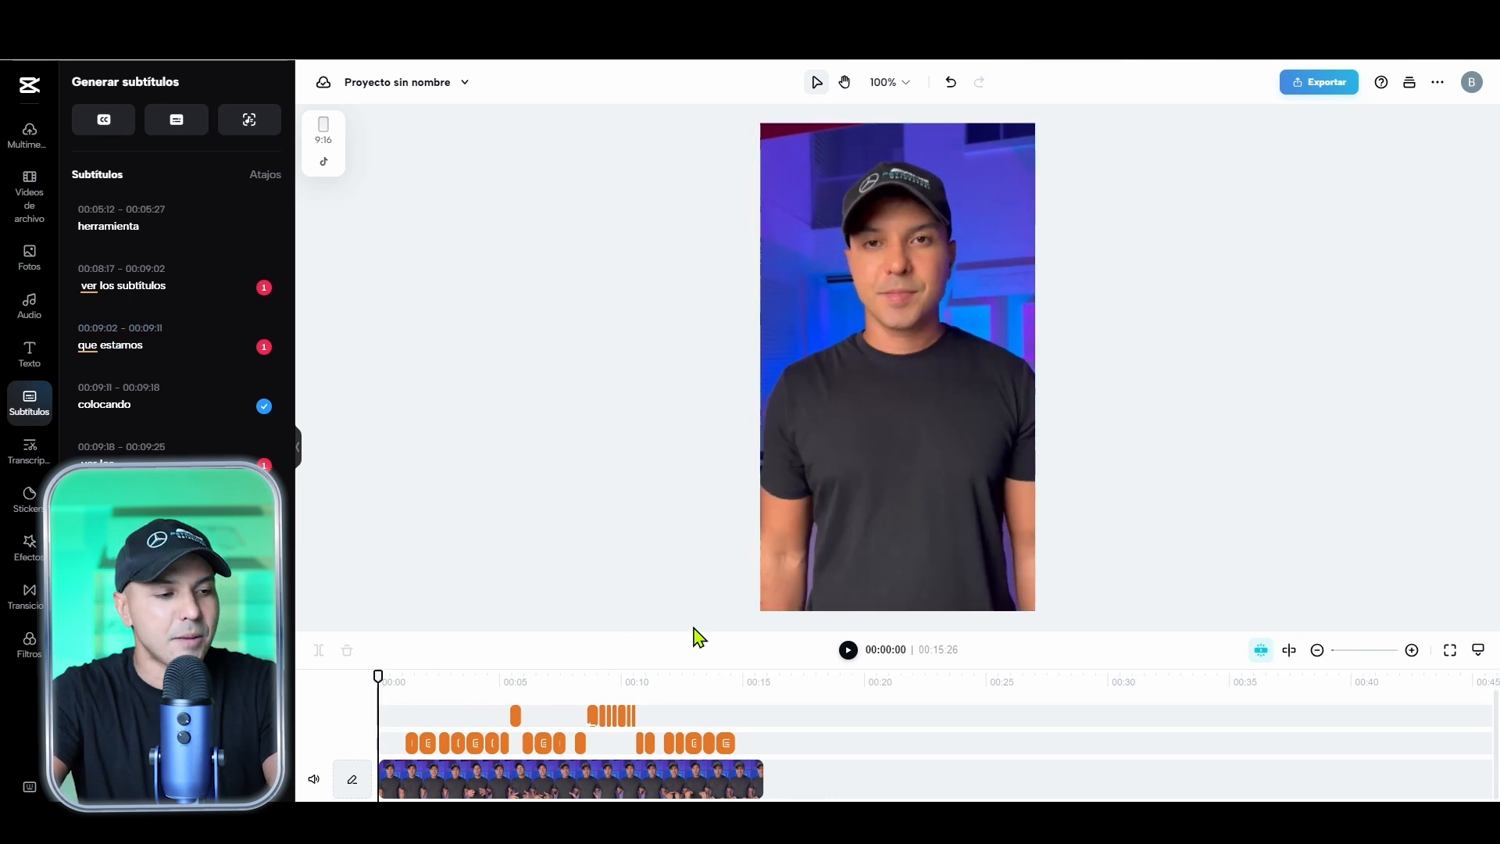
click(1324, 84)
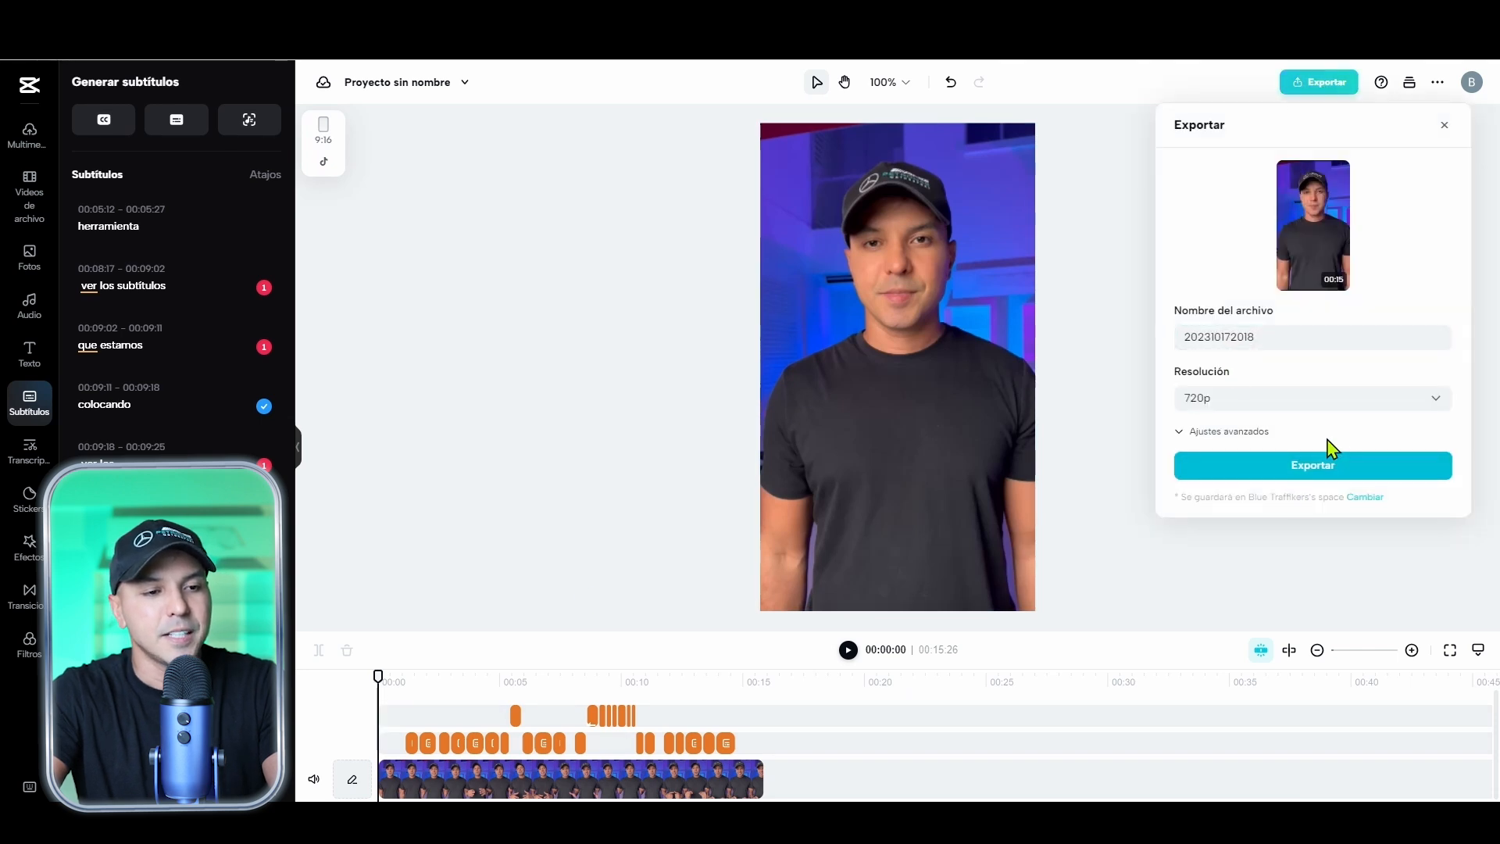
click(1427, 400)
click(1253, 547)
click(1291, 469)
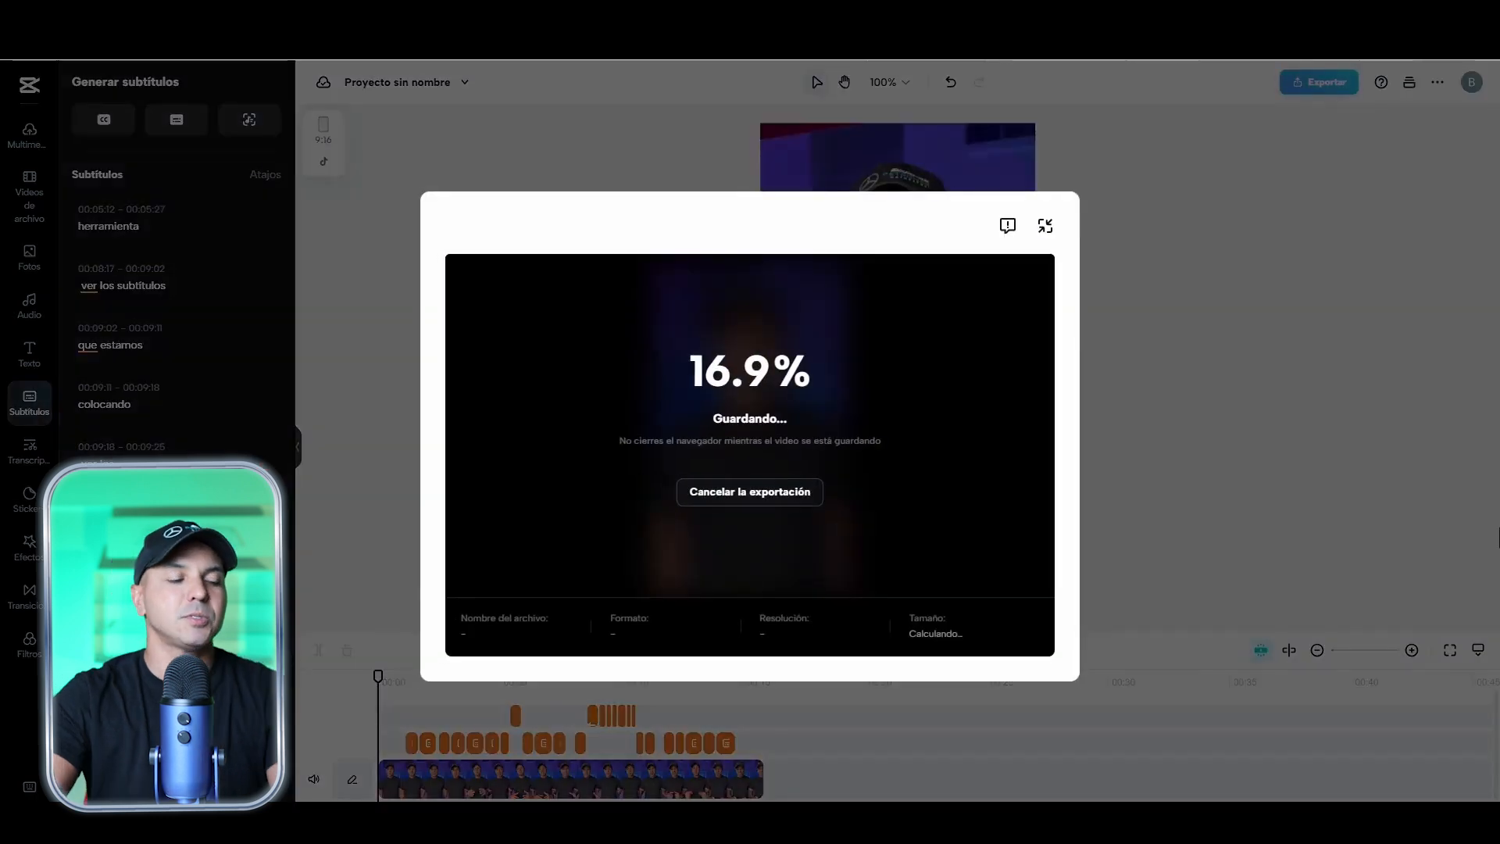